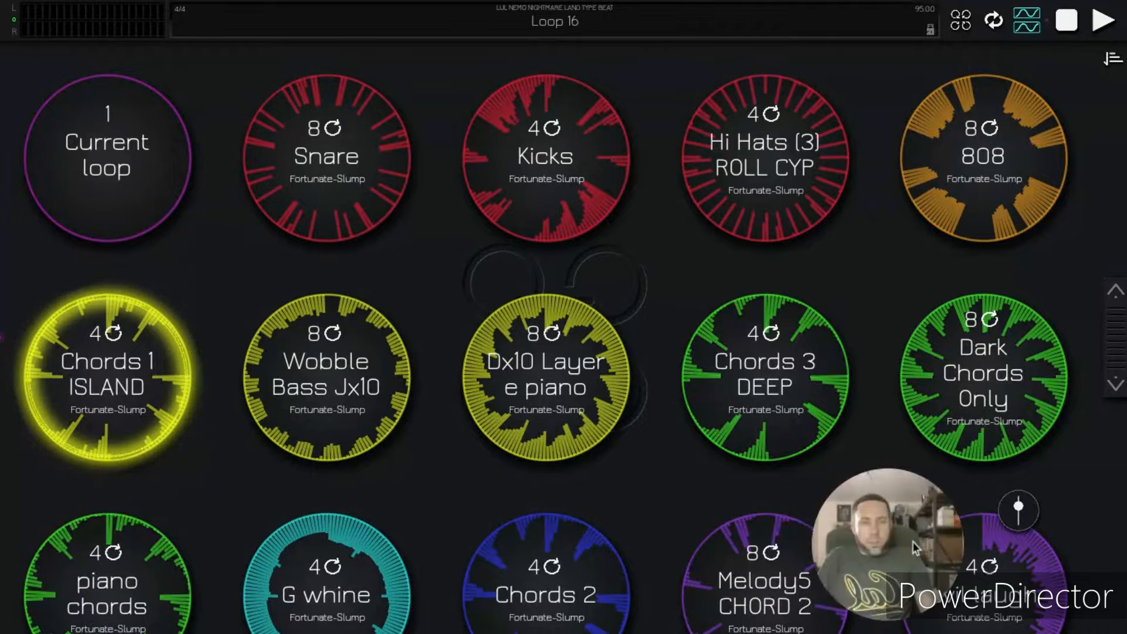
Step: Open the Chords 3 DEEP loop for editing from the loop overview
right_click(108, 394)
click(258, 253)
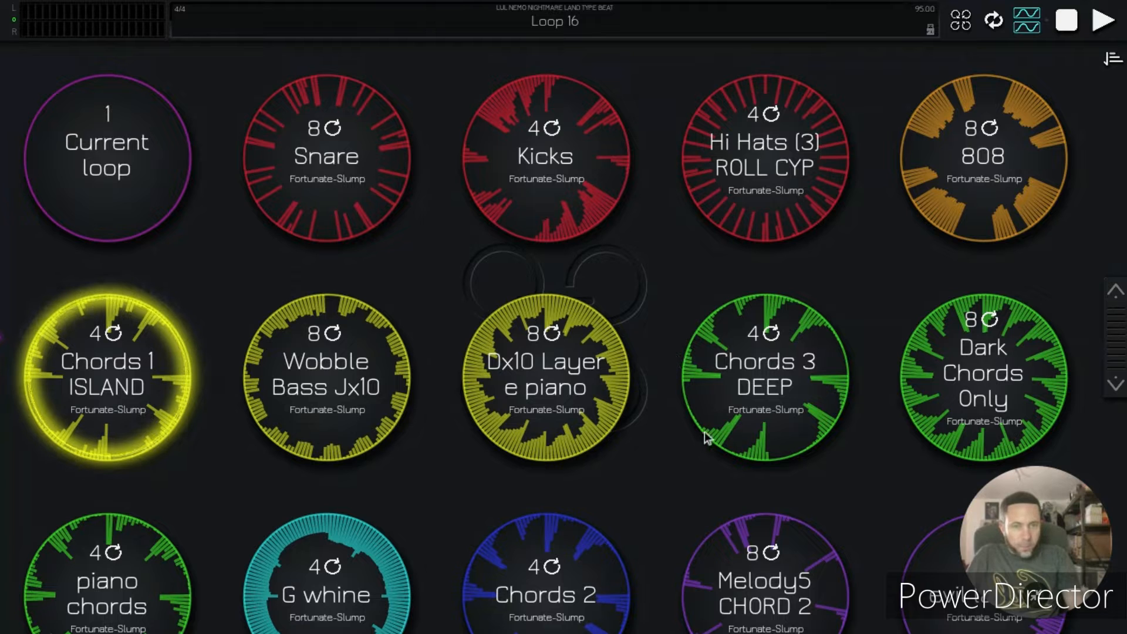
click(797, 379)
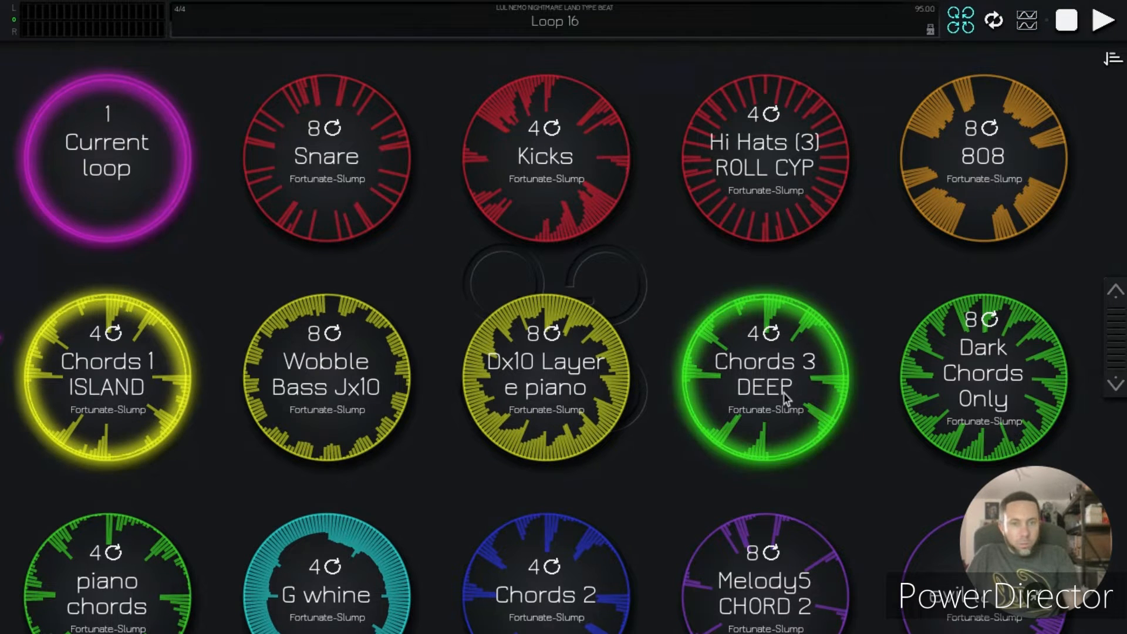
right_click(728, 388)
click(465, 403)
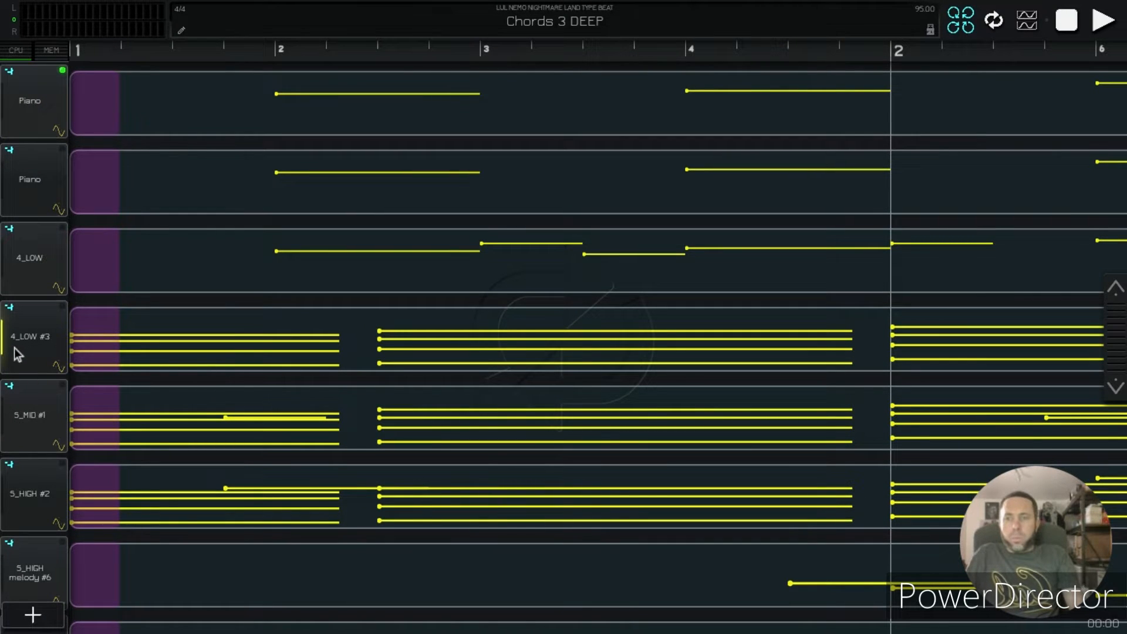
Step: Play the Chords 3 DEEP loop and check the loop overview before returning to its tracks
click(1104, 19)
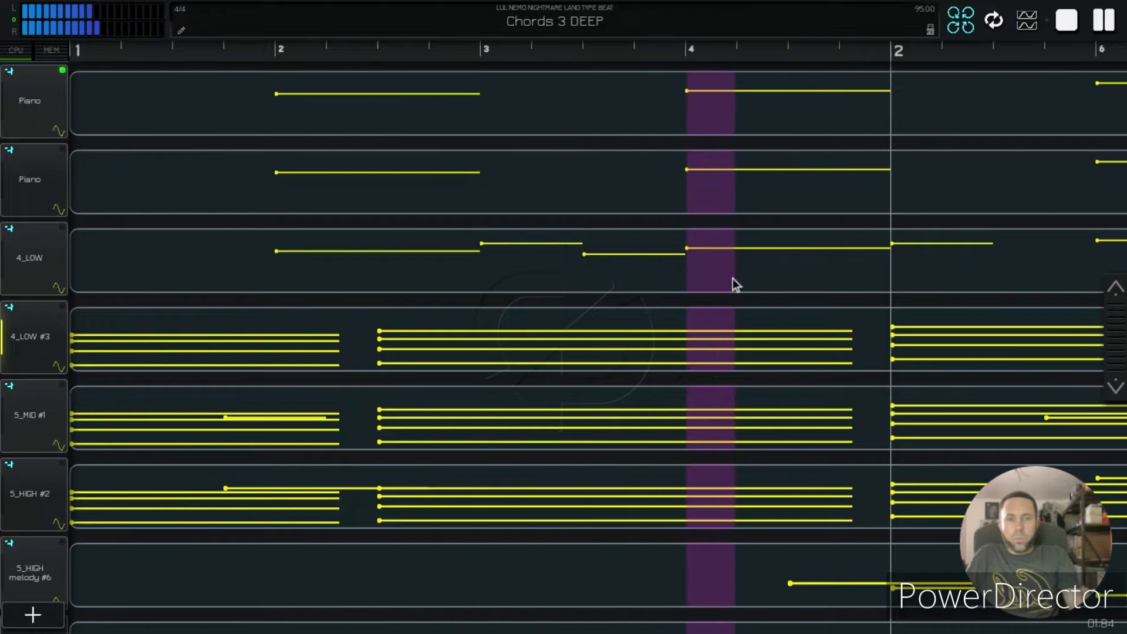
click(1115, 289)
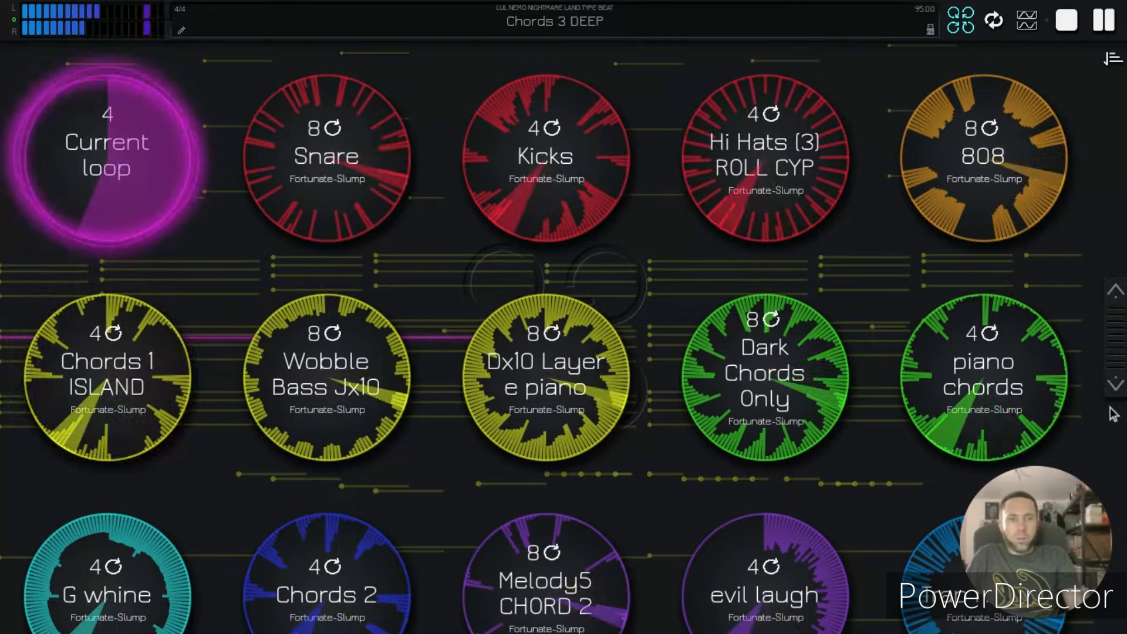
click(1116, 385)
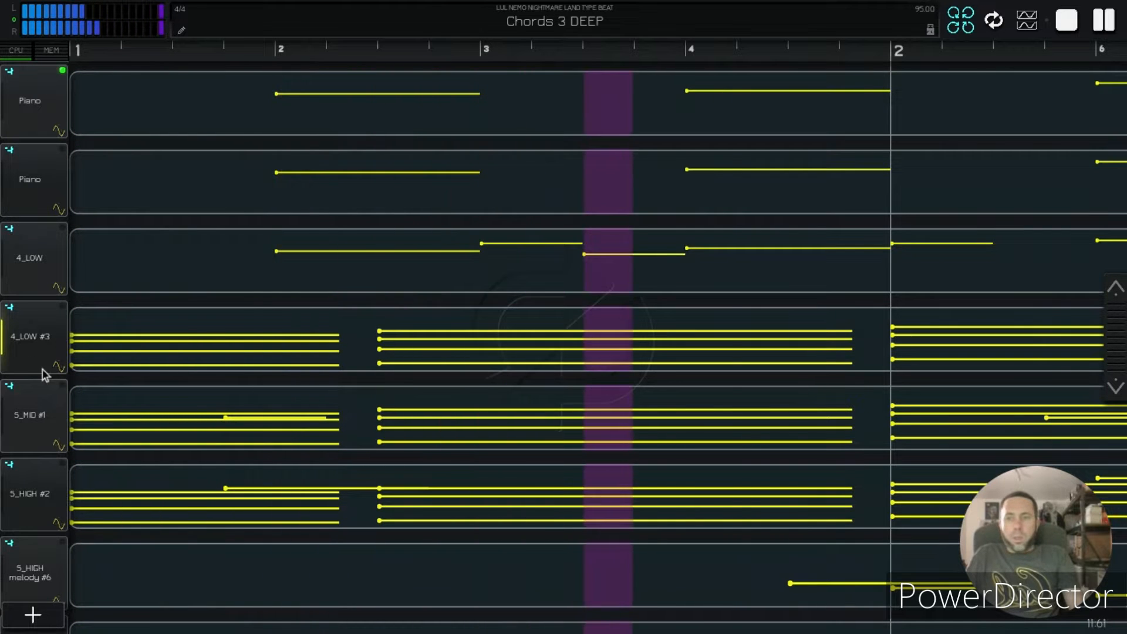
Step: Delete the 5_MID #1 and 5_HIGH #2 tracks from the loop and stop playback
click(36, 417)
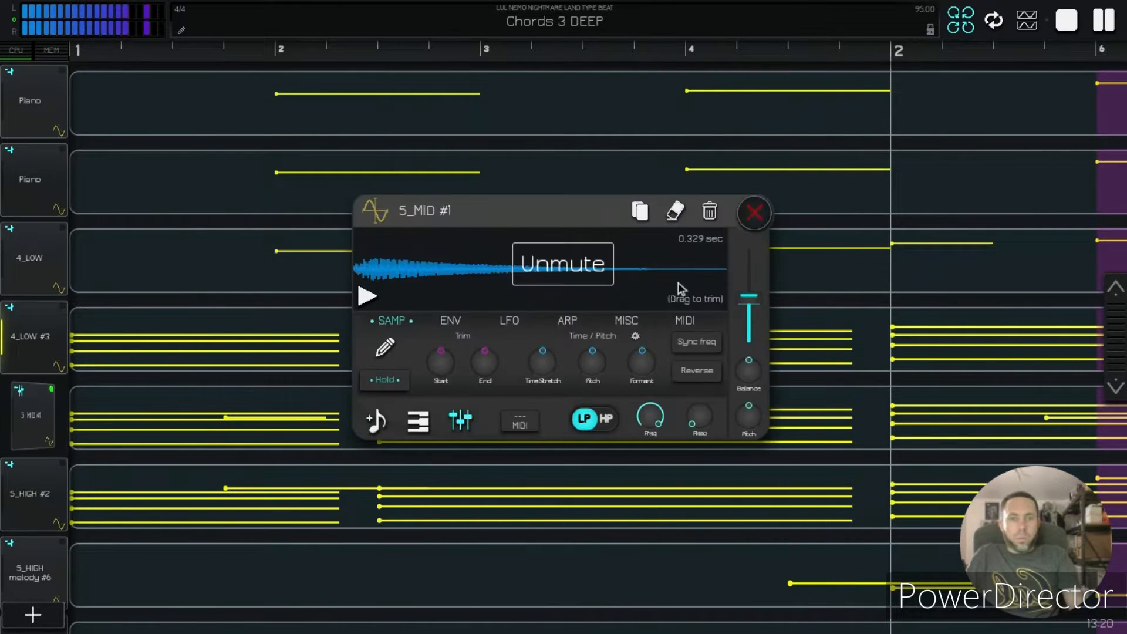
click(711, 214)
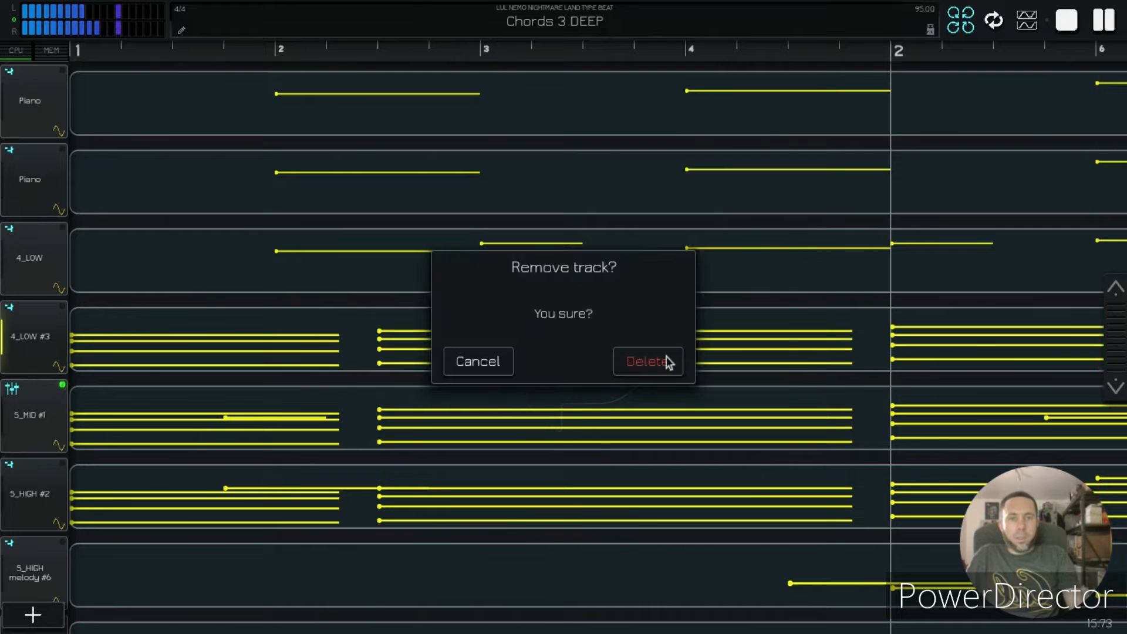
click(658, 361)
click(29, 415)
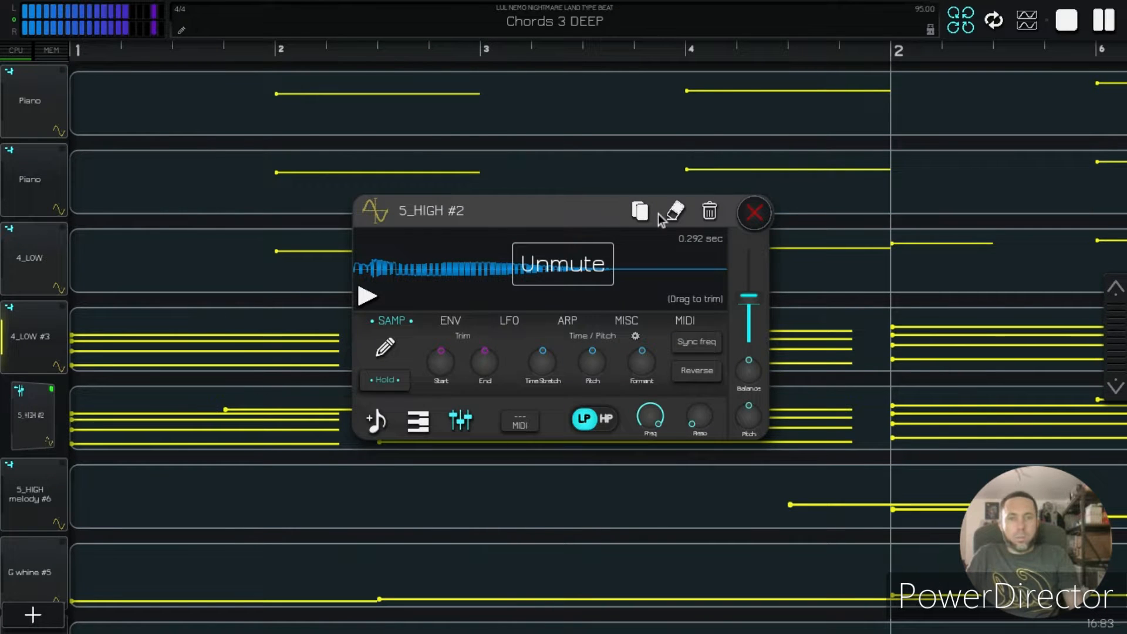
click(711, 214)
click(647, 366)
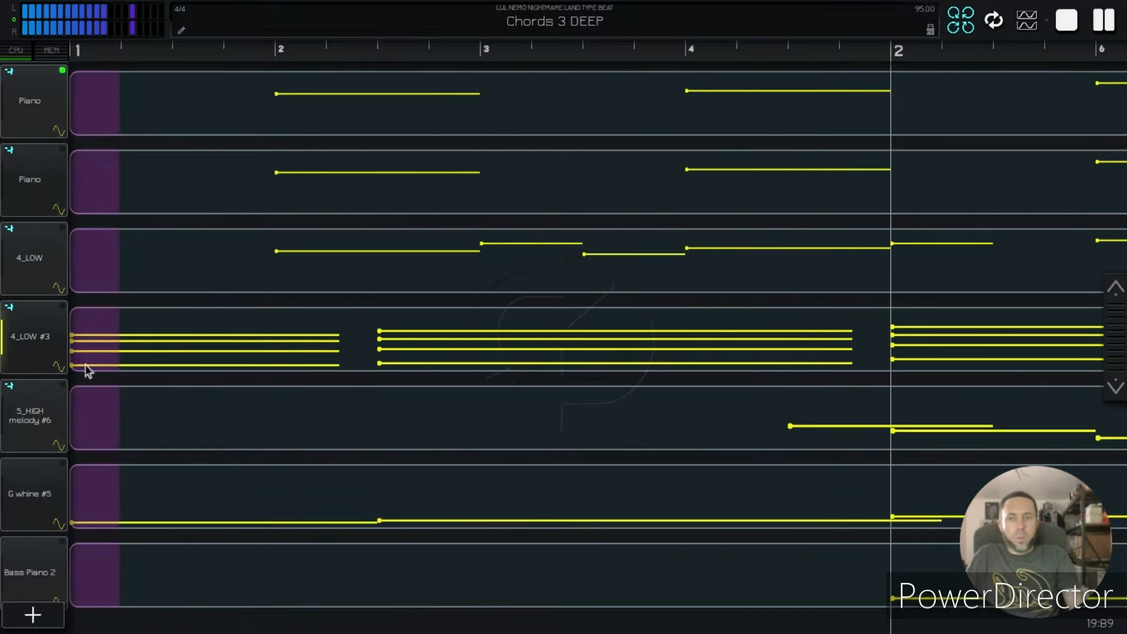
click(1075, 29)
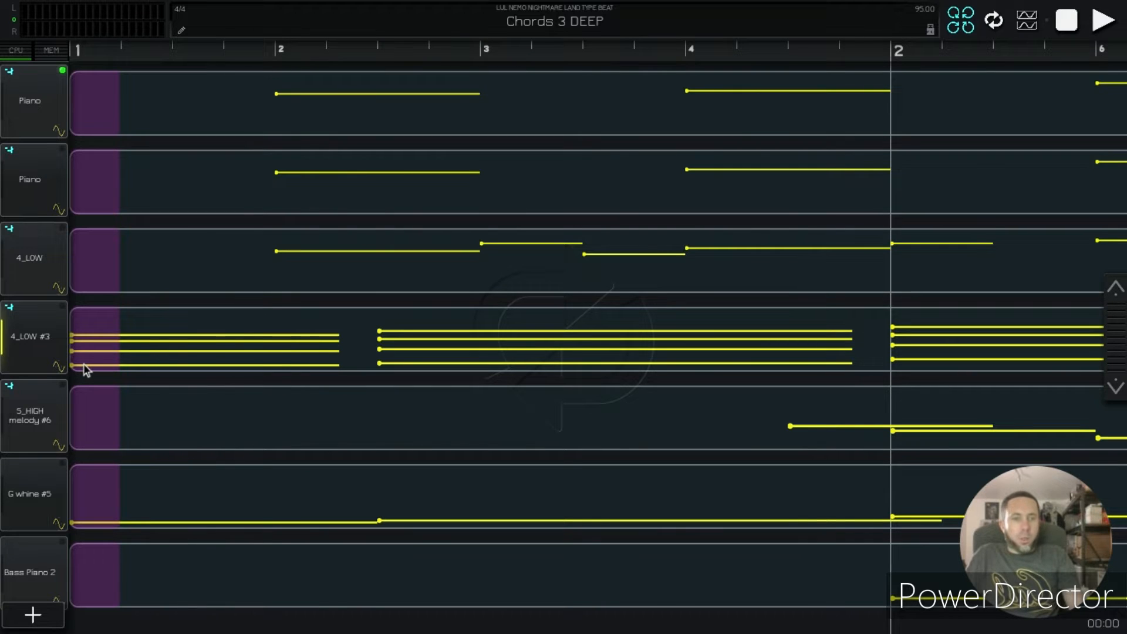
Step: Duplicate the 4_LOW #3 track
click(44, 358)
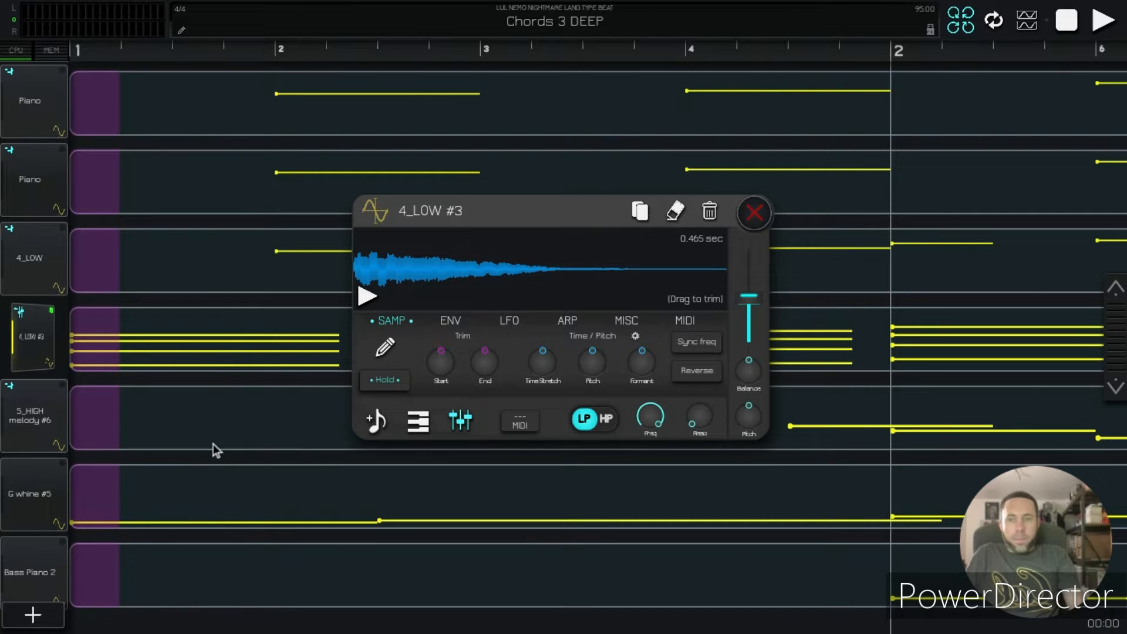
click(49, 361)
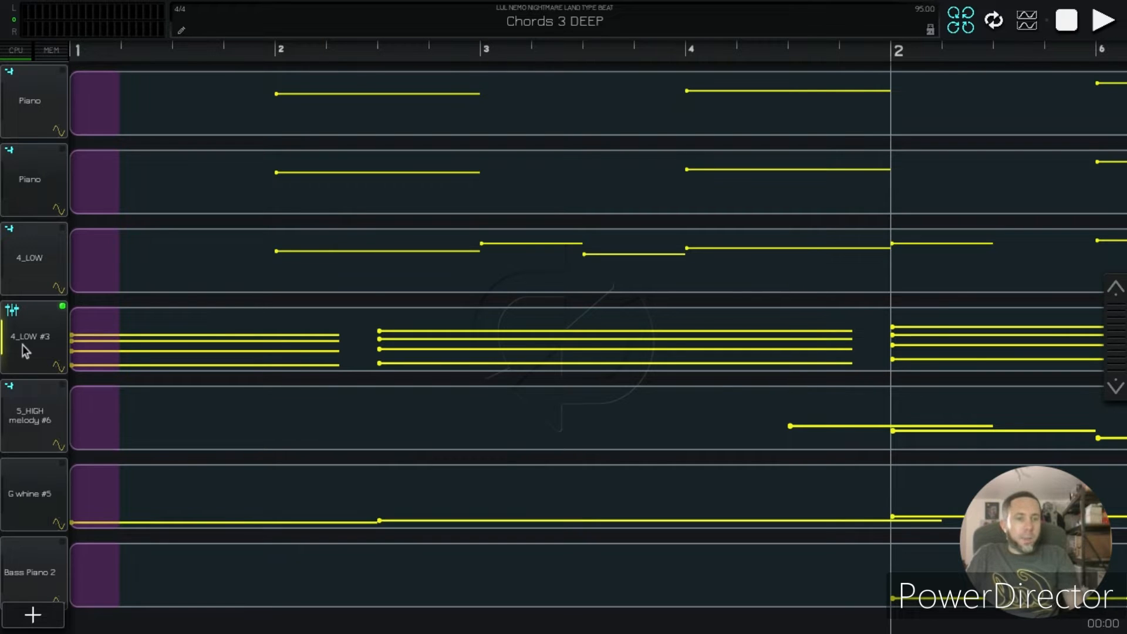
click(18, 434)
click(10, 429)
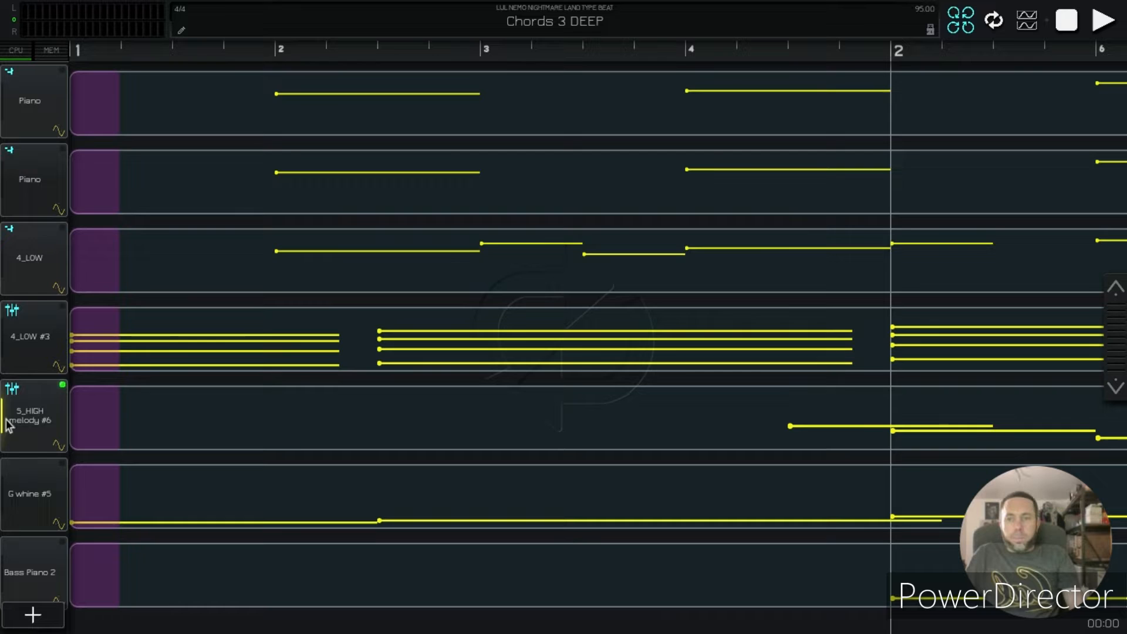
click(16, 339)
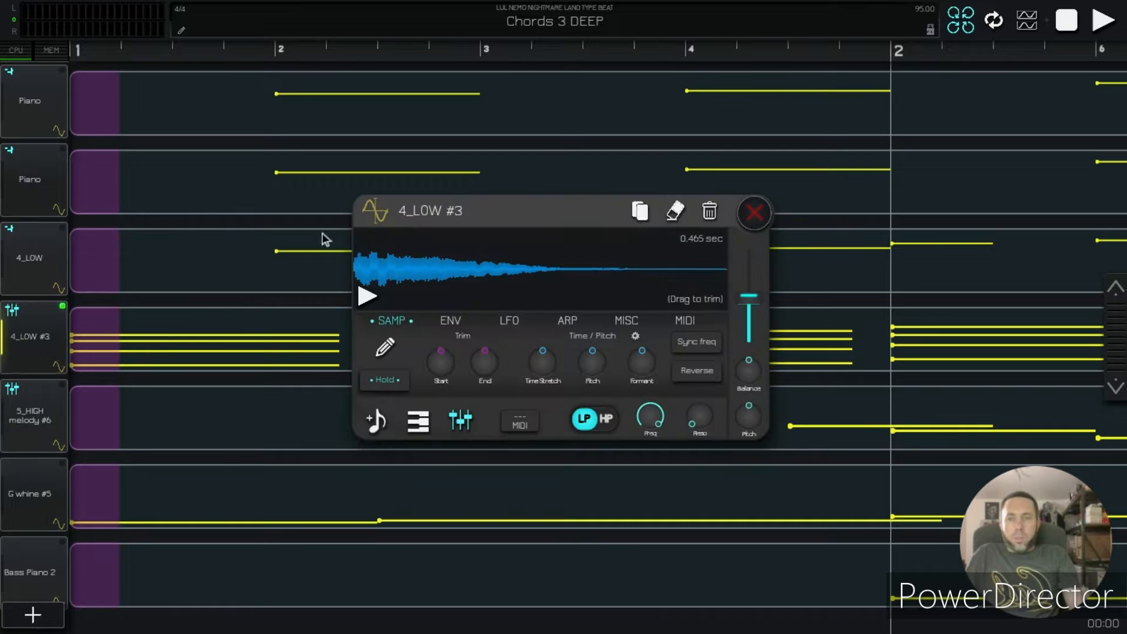
click(641, 218)
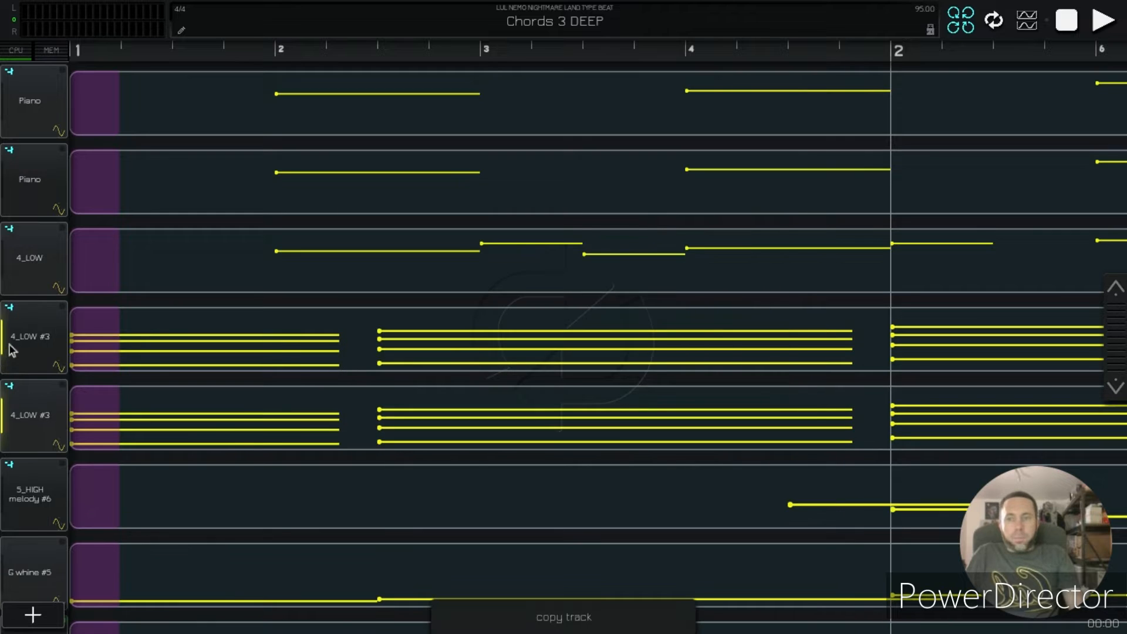
Step: View the MIDI patterns offered for the duplicated 4_LOW #3 track and leave without applying one
click(41, 433)
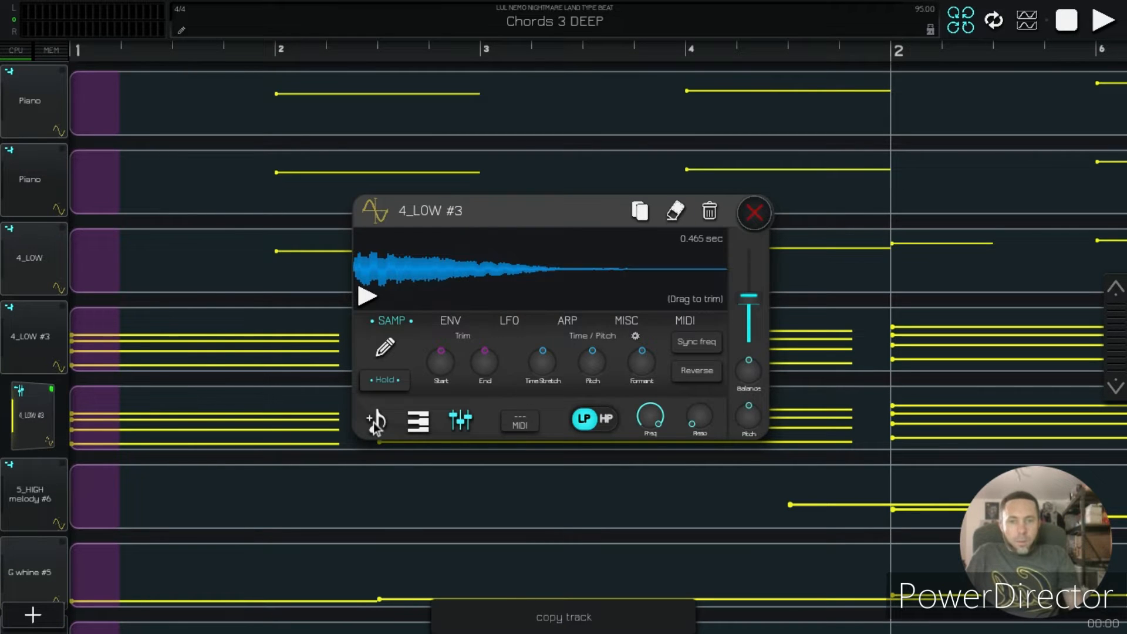
click(688, 327)
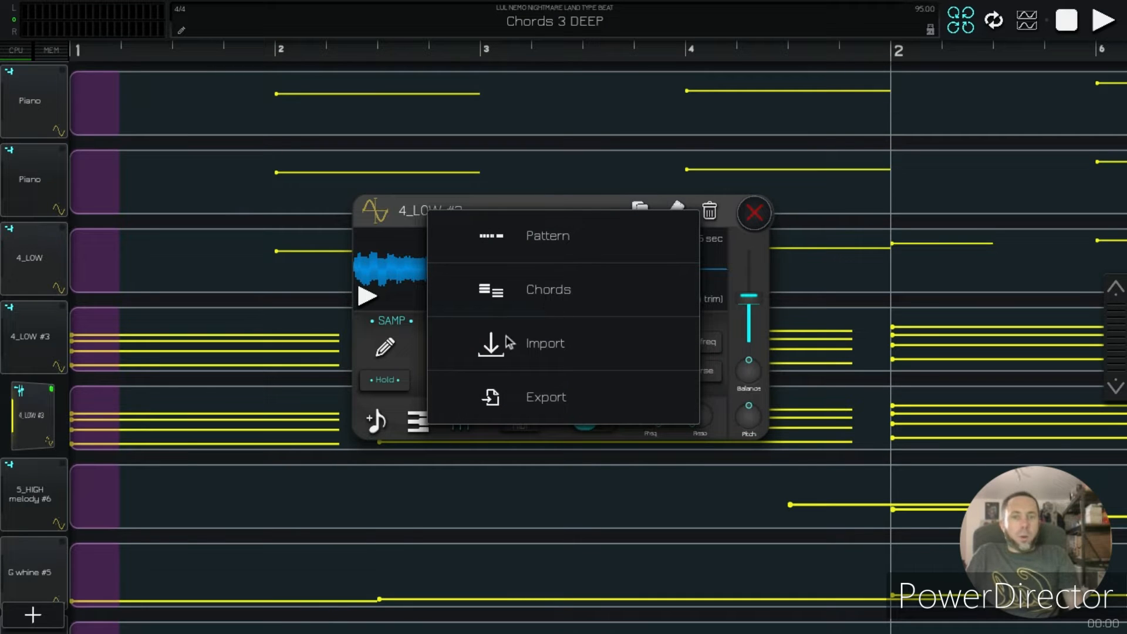
click(545, 244)
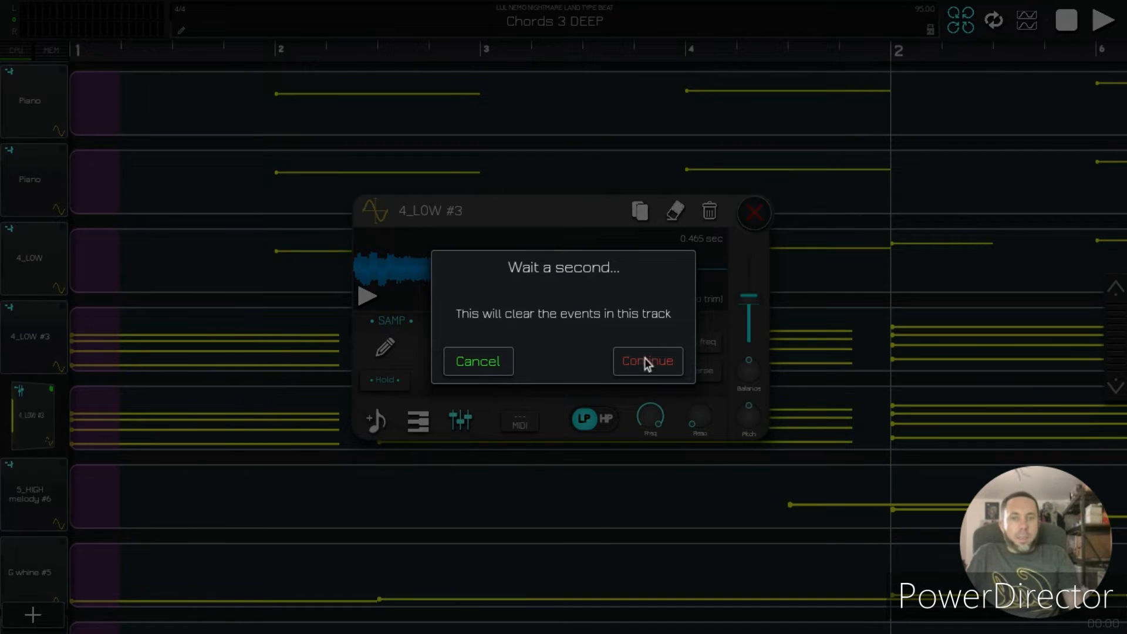
click(646, 361)
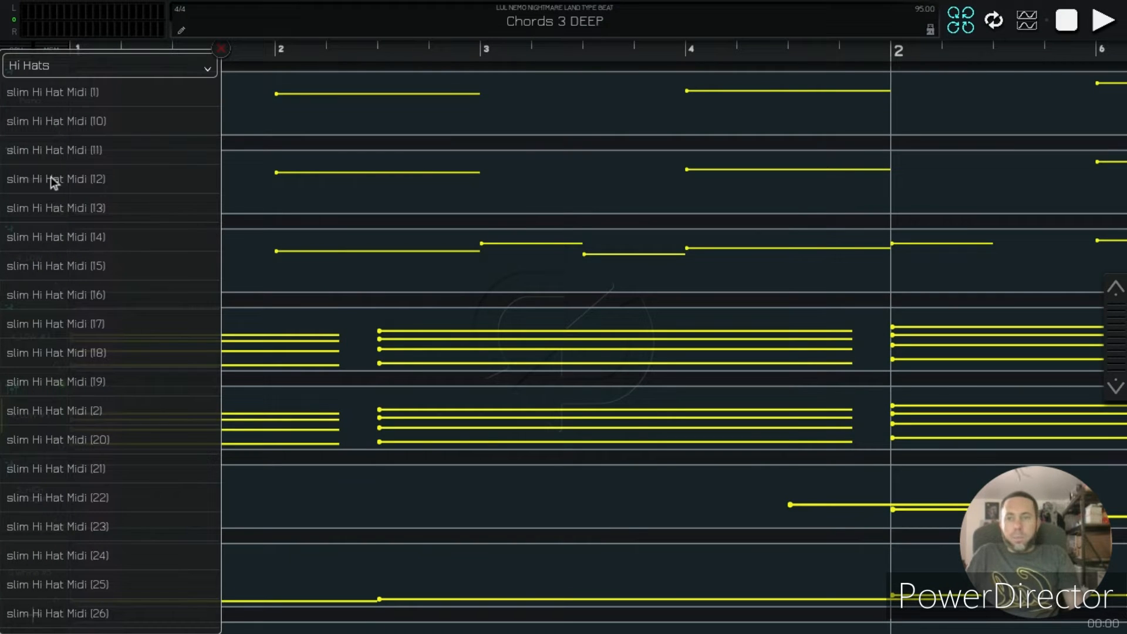
click(218, 49)
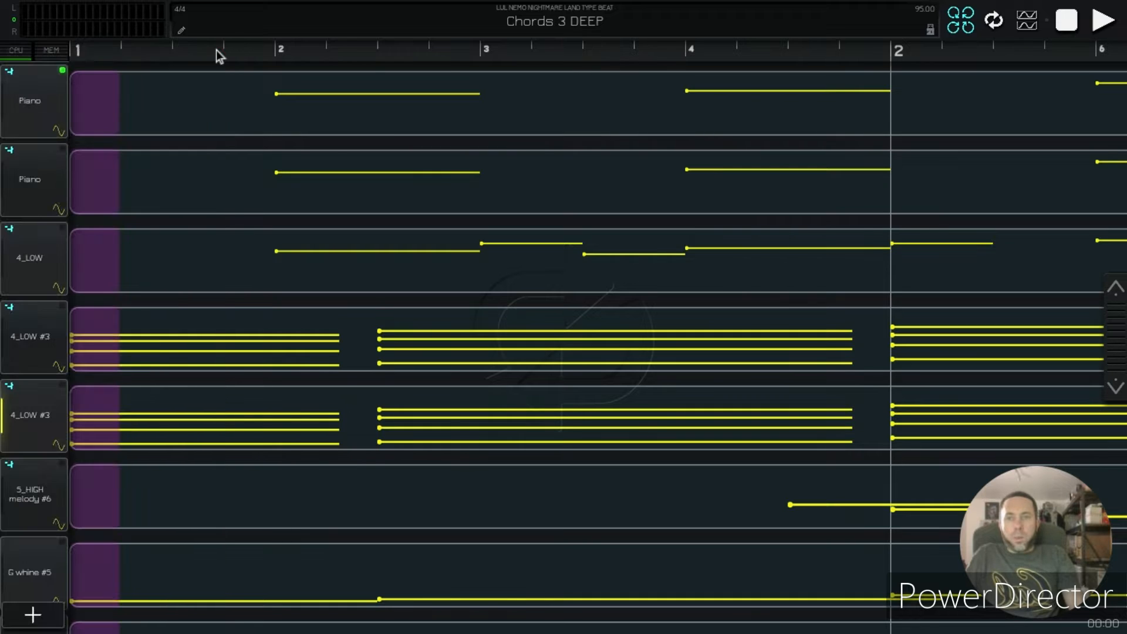
Step: Bring up the Simple chord presets for the duplicated 4_LOW #3 track, accepting that its existing events are cleared
click(22, 432)
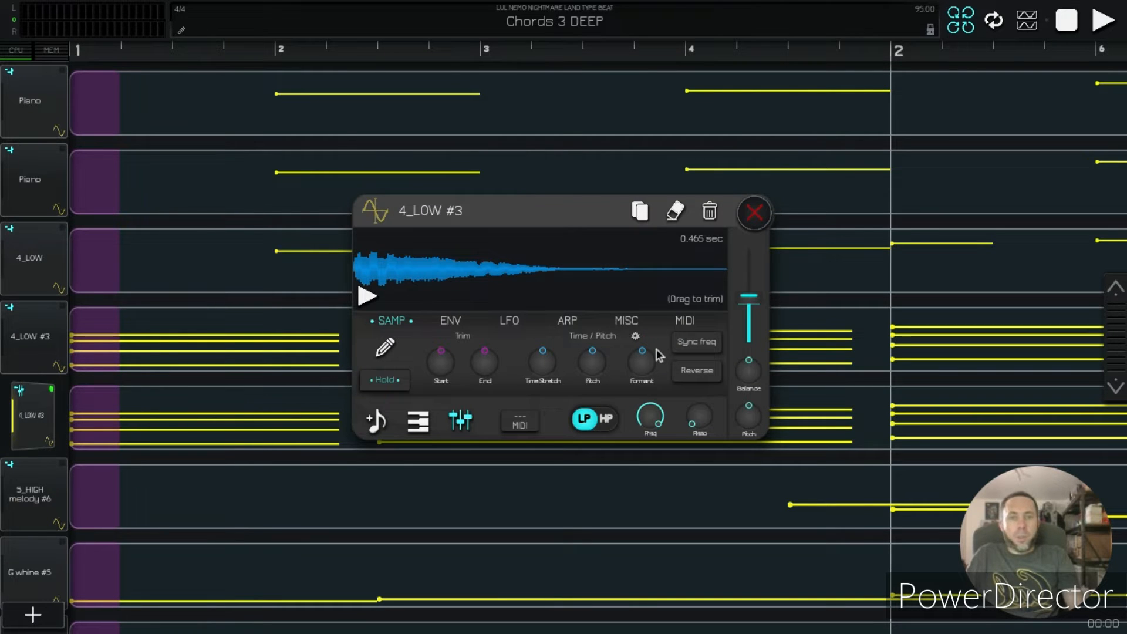
click(694, 327)
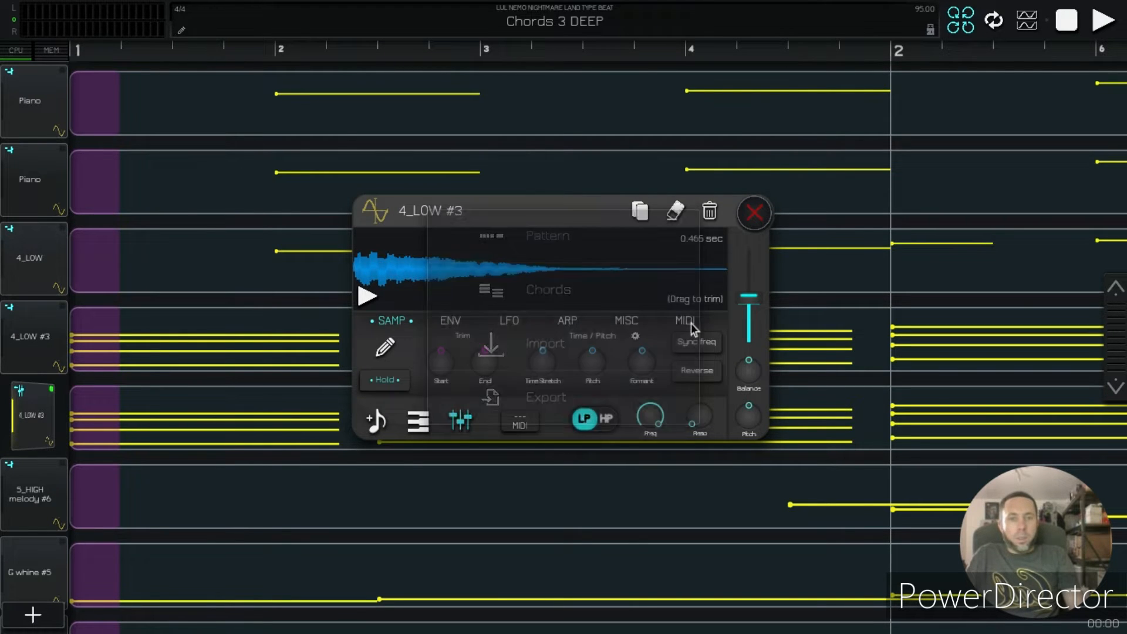
click(549, 290)
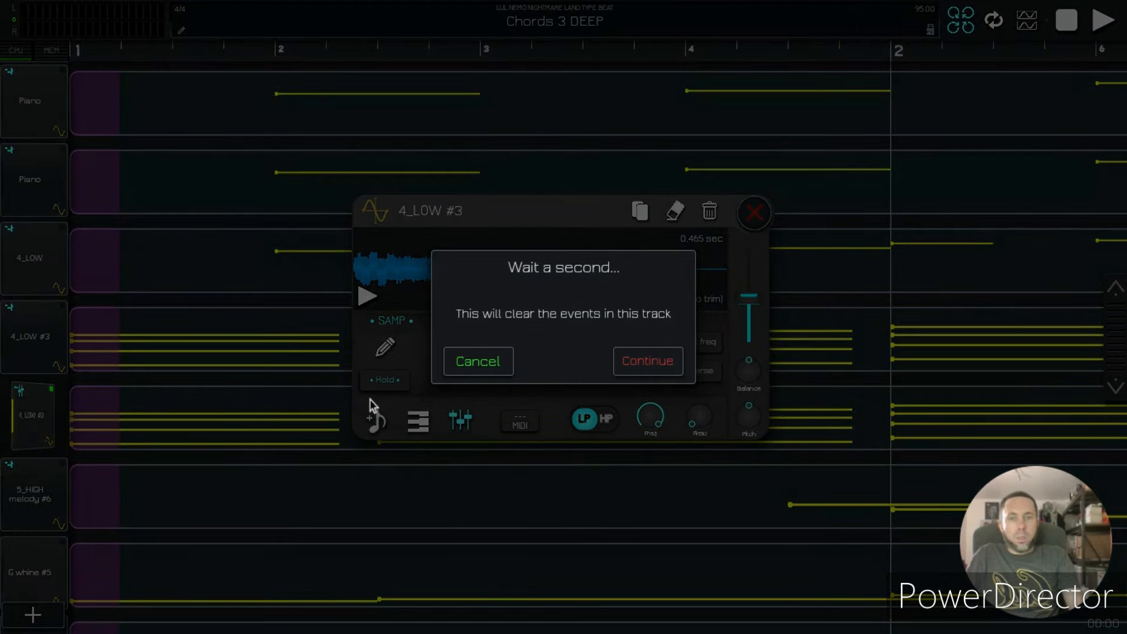
click(640, 369)
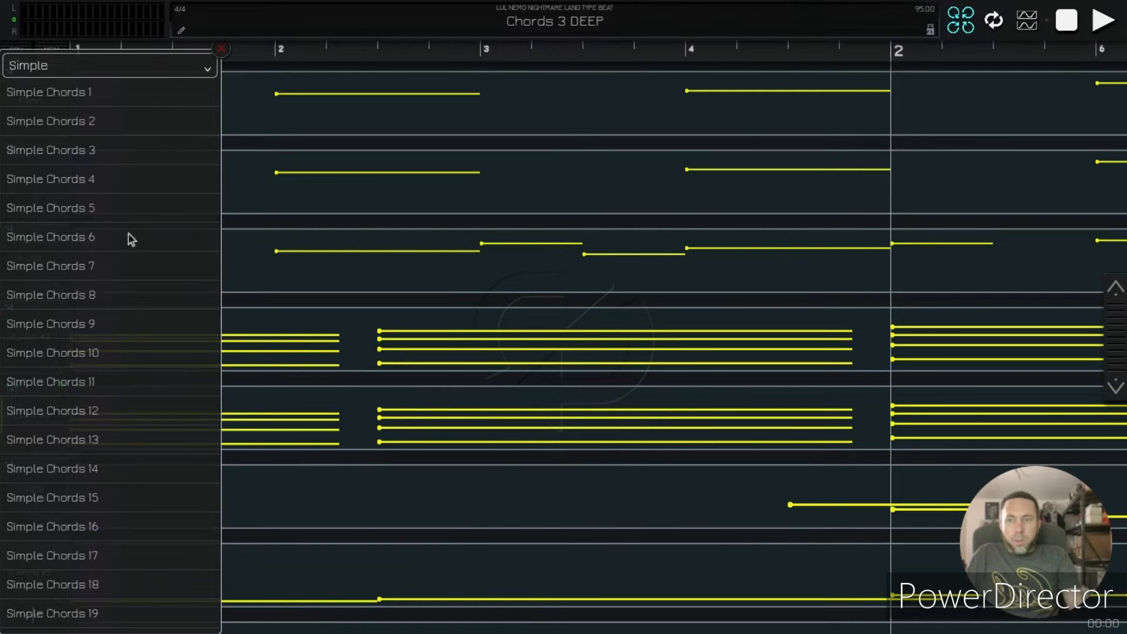
scroll(106, 295, down, 1)
scroll(101, 382, up, 1)
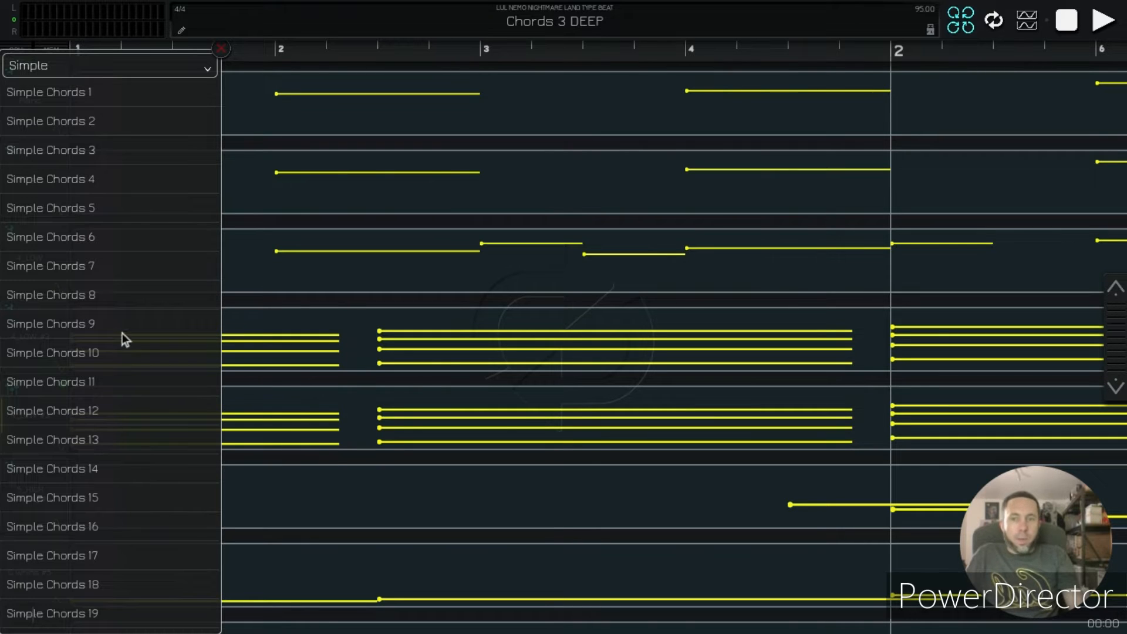
Step: Play the loop and audition Simple Chords 12, 9, 13, 17, 19, 5 and 2 on the duplicated track
click(117, 418)
key(space)
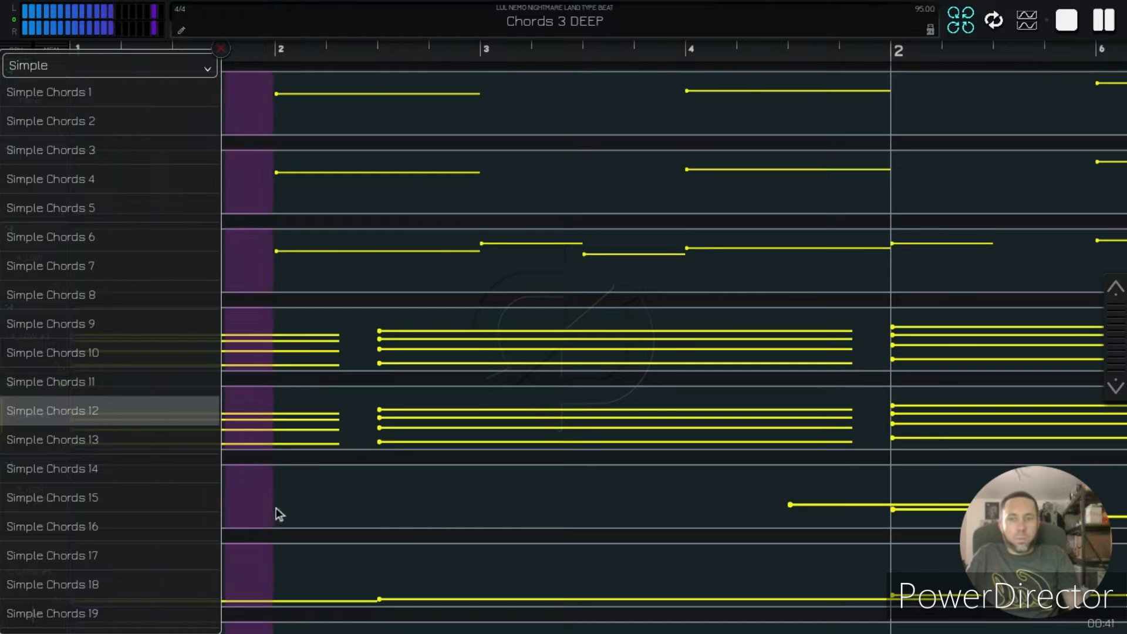
click(131, 323)
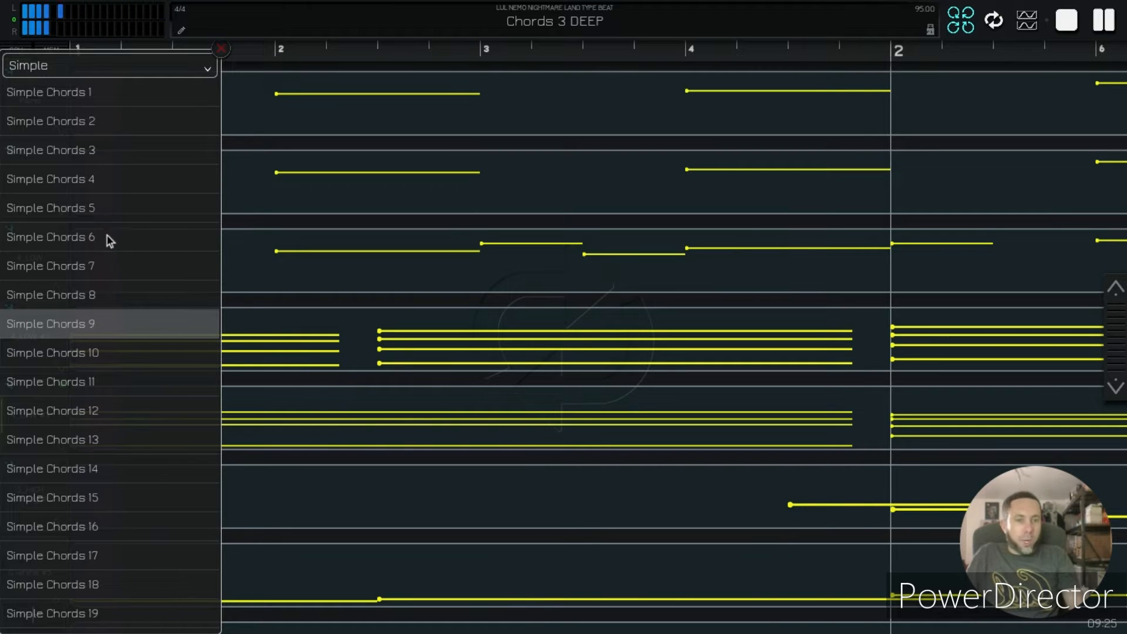
click(87, 450)
scroll(73, 559, down, 1)
click(89, 529)
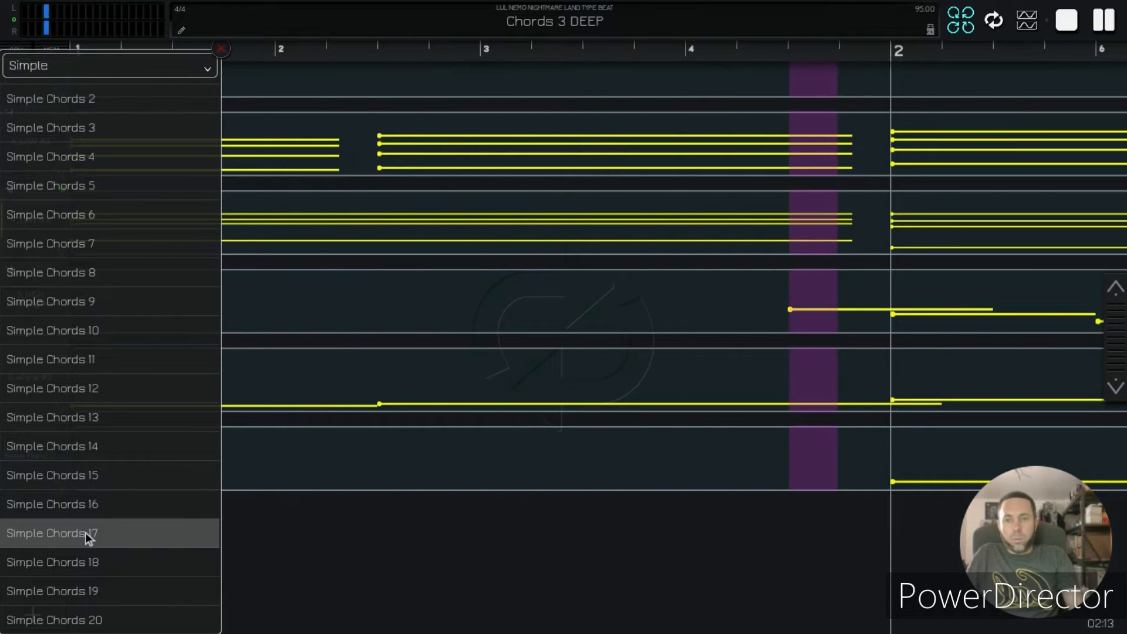
click(84, 592)
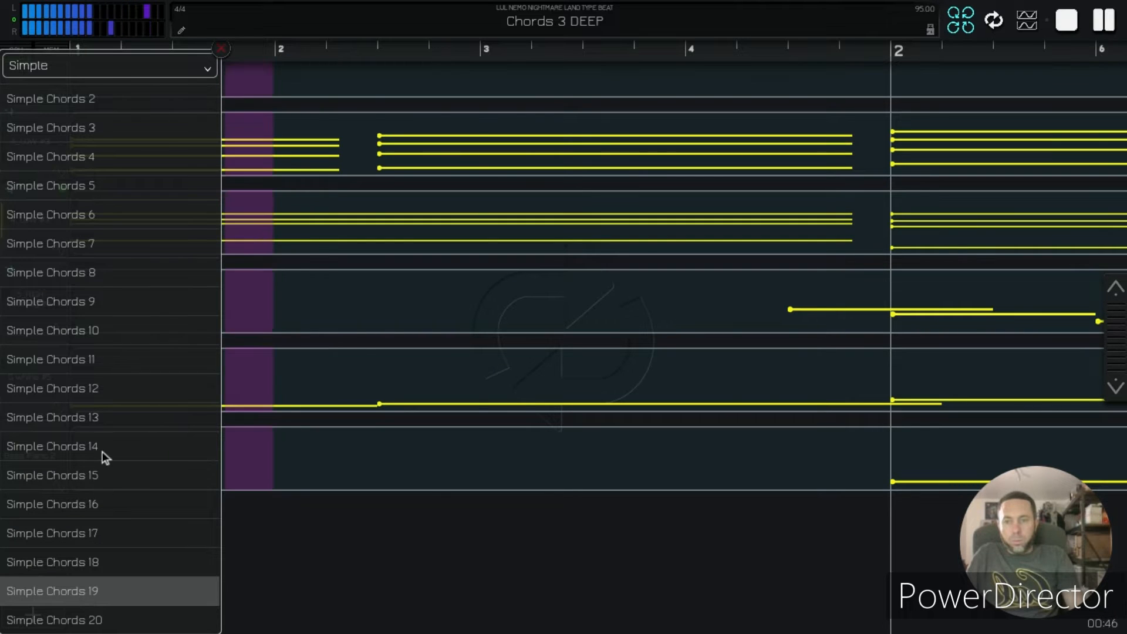
scroll(94, 411, up, 1)
click(111, 209)
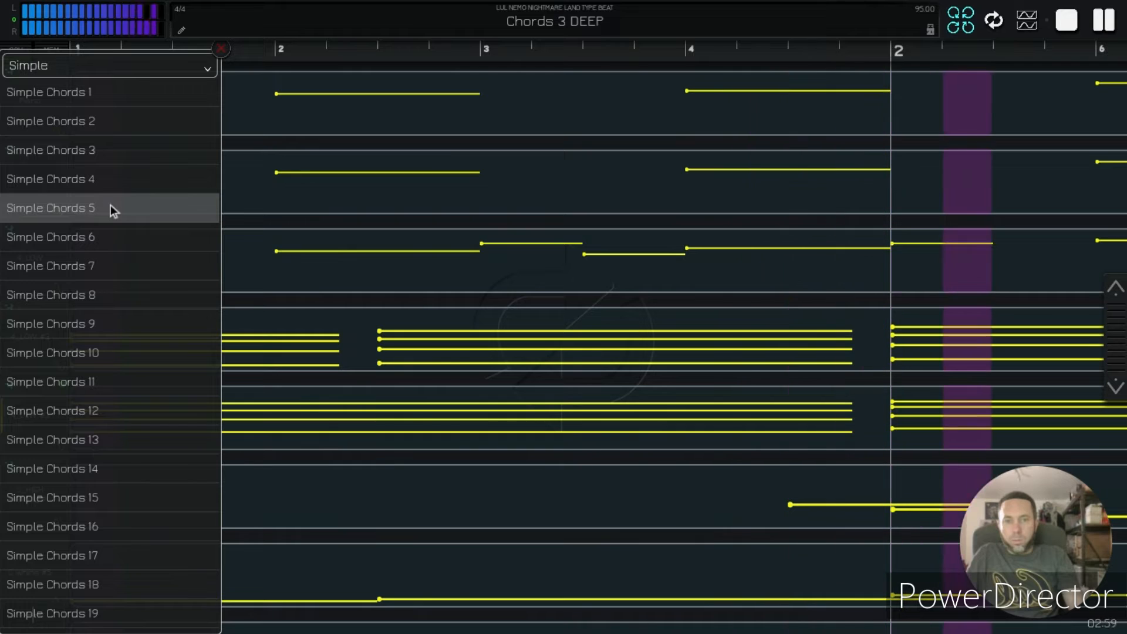
click(126, 129)
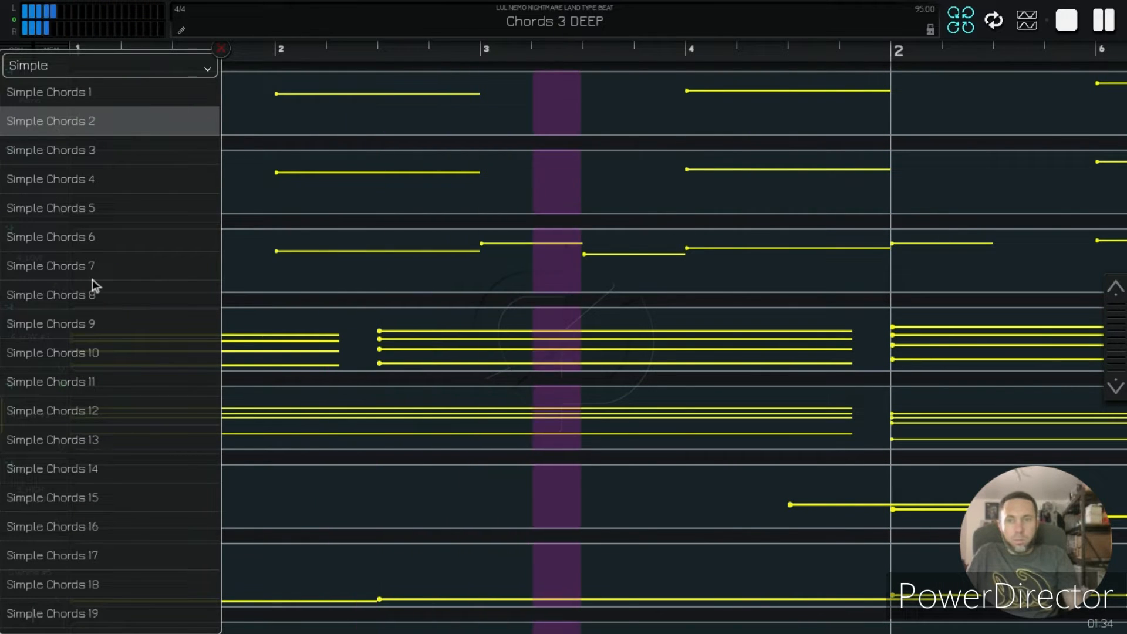
Step: Apply the Simple Chords 19 preset to the duplicated 4_LOW #3 track
scroll(45, 368, down, 1)
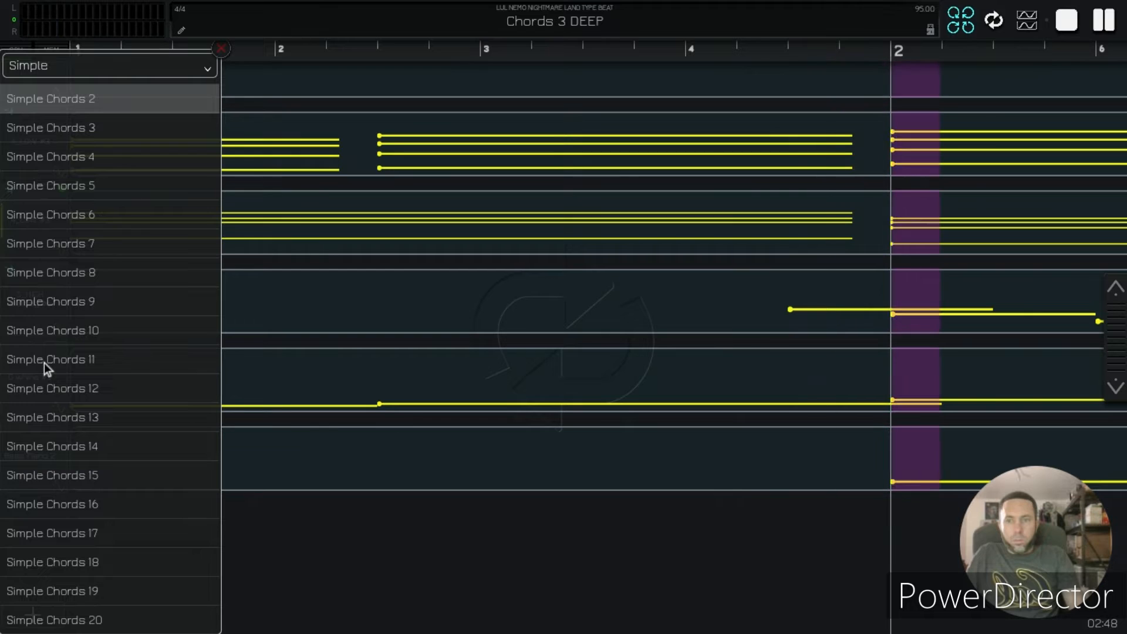
click(82, 601)
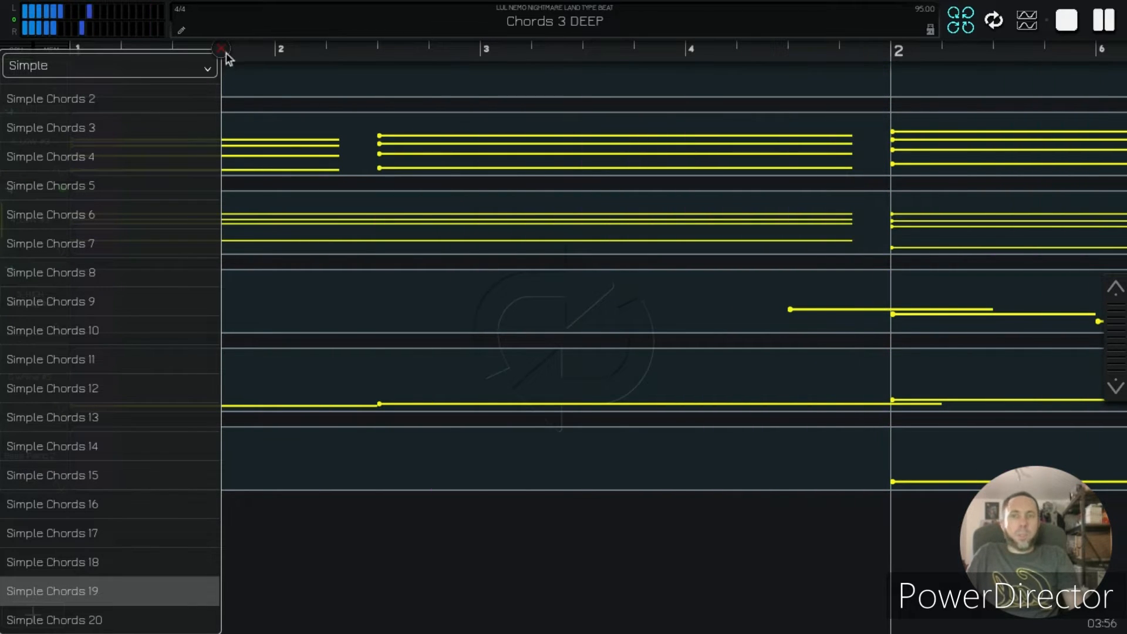
scroll(111, 446, up, 1)
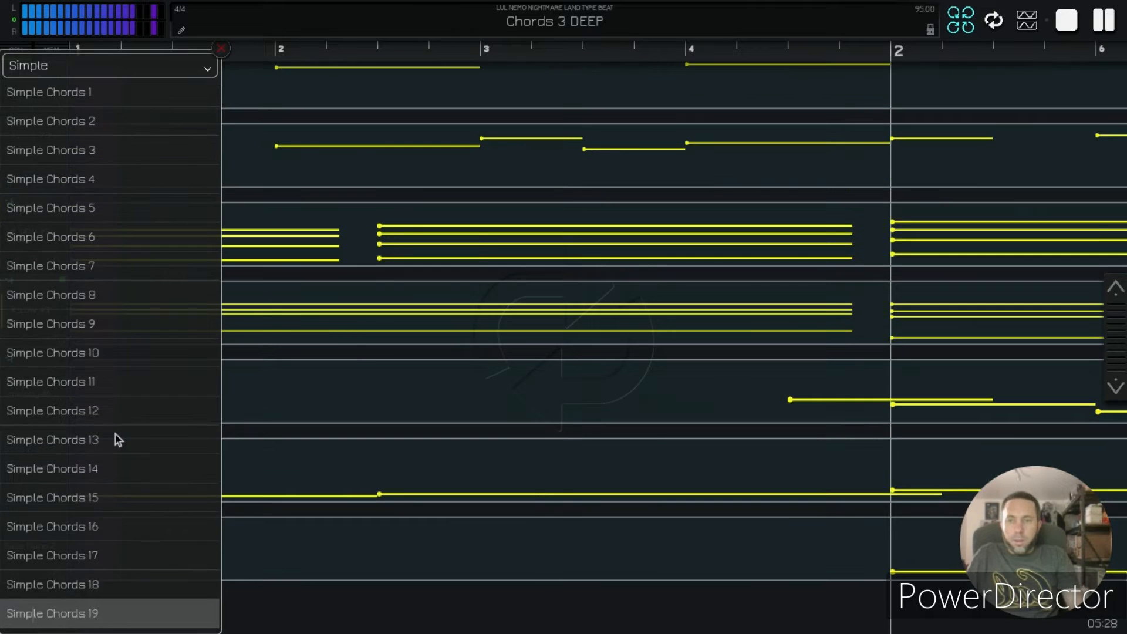
Step: Save the chord pattern changes, then browse the Trap Plucks samples of Androponix - Type Beat for the duplicated 4_LOW #3 track
click(222, 49)
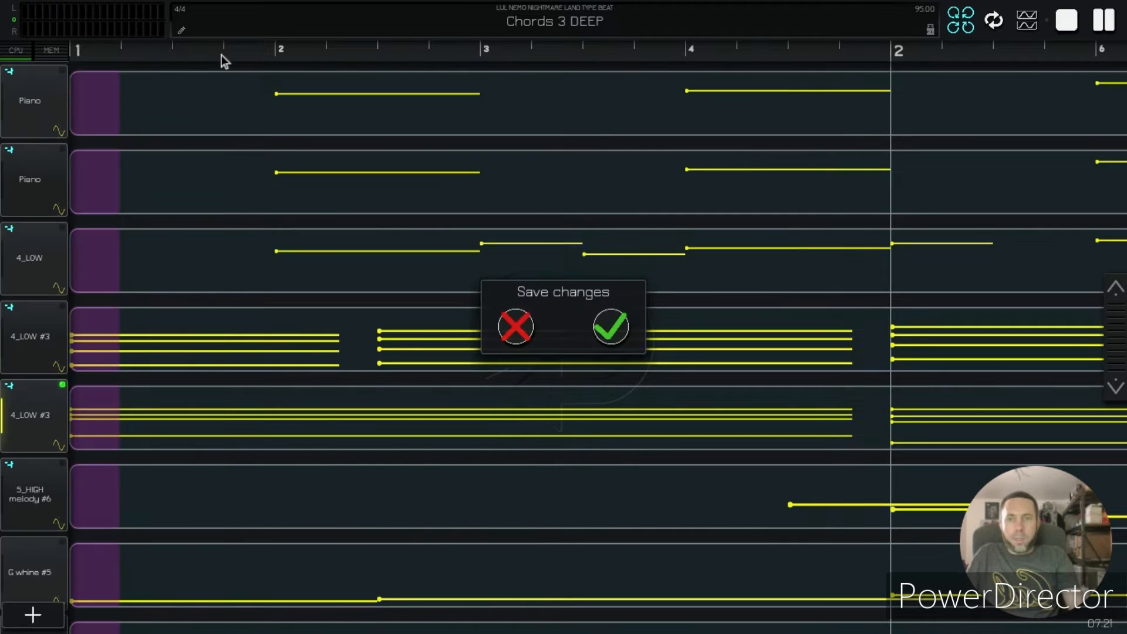
click(611, 327)
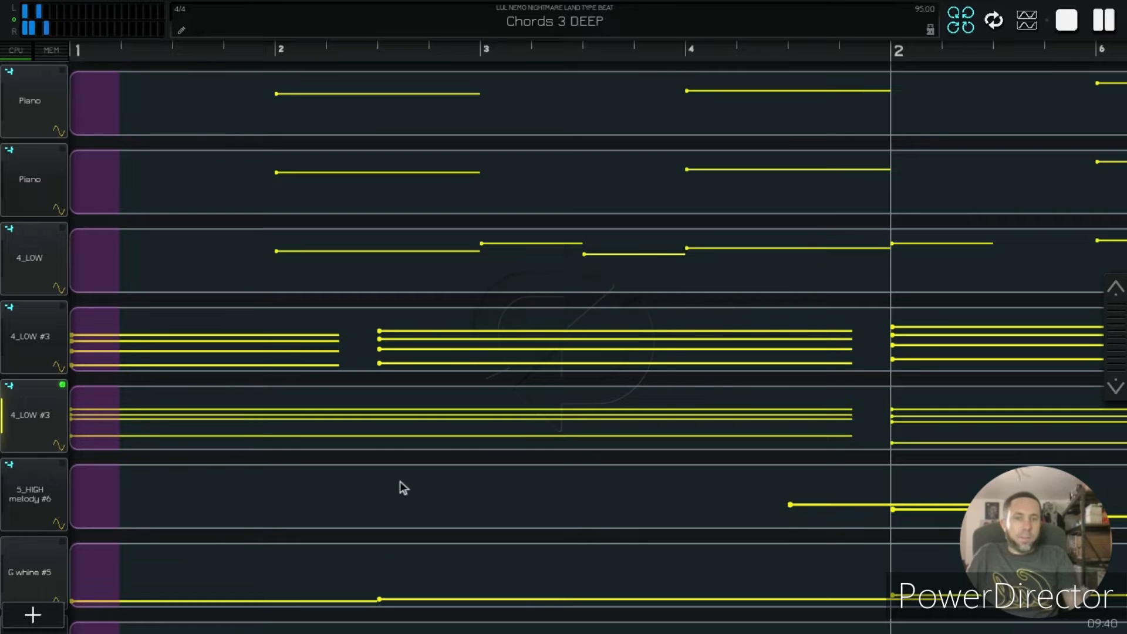
click(50, 437)
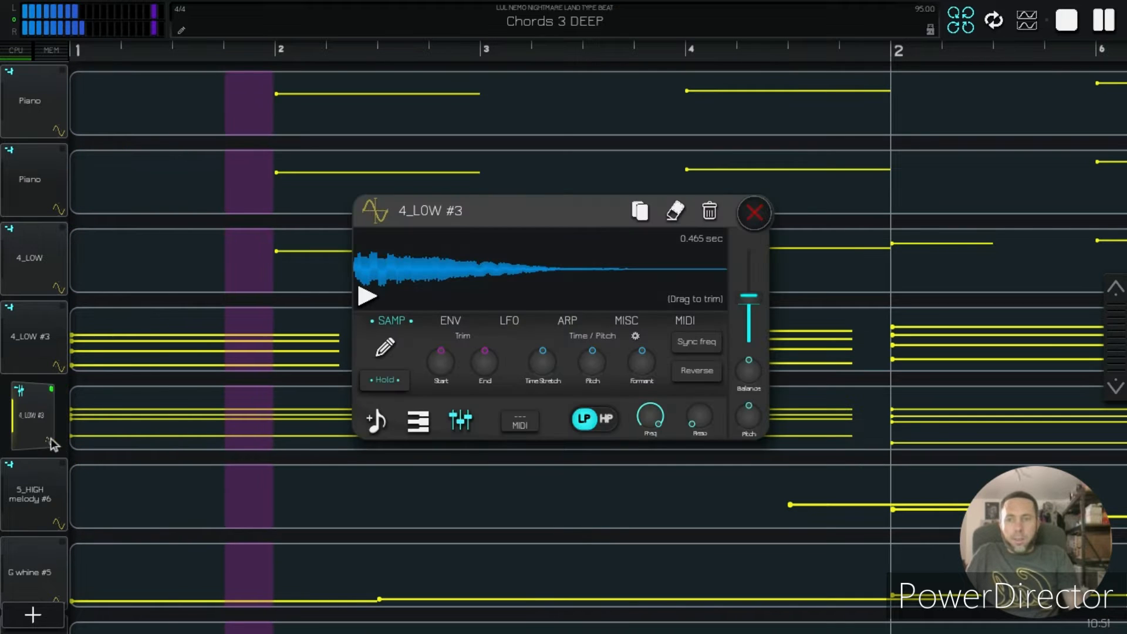
click(373, 427)
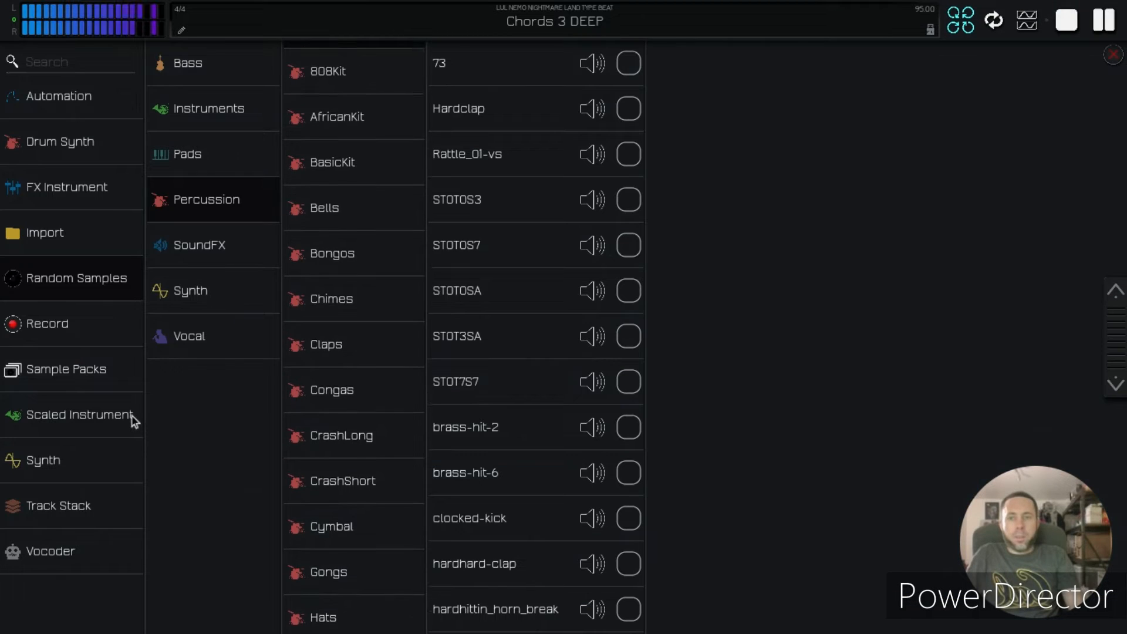
click(51, 375)
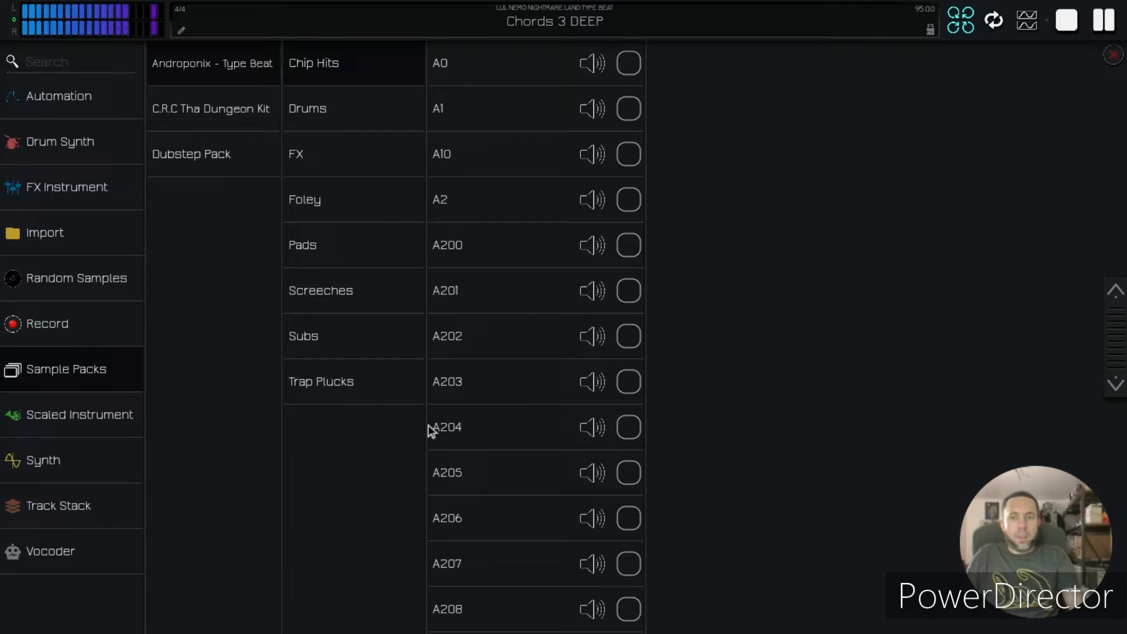
click(327, 393)
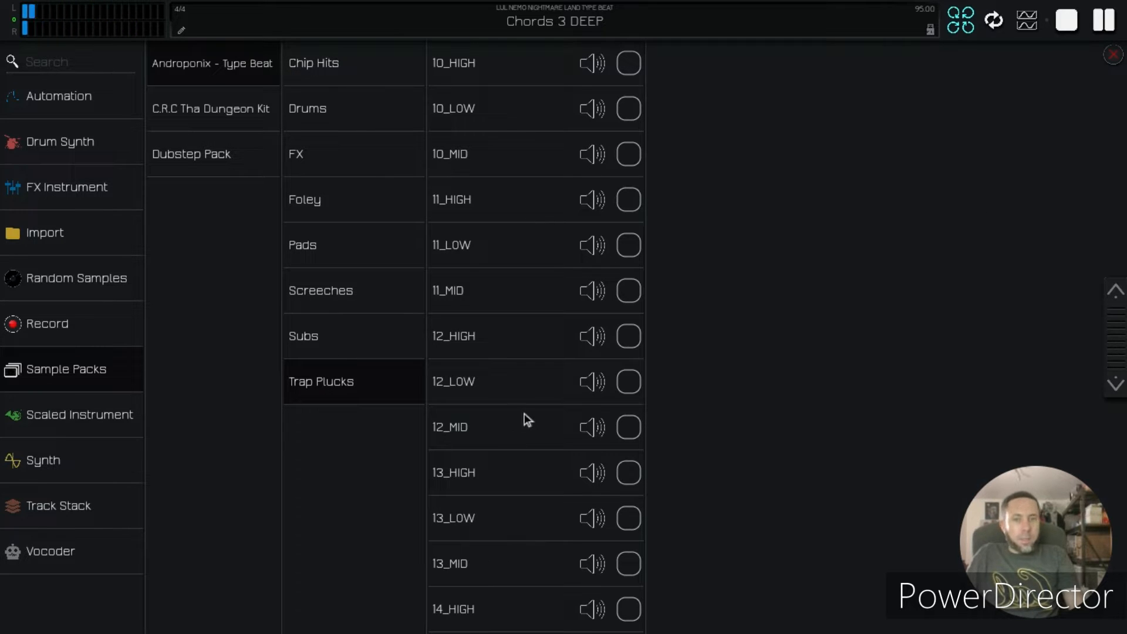
Step: Audition Trap Plucks samples including 12_MID, 13_MID and 14_HIGH on the duplicated track, and settle on 12_HIGH as its sound
click(592, 336)
scroll(601, 333, down, 3)
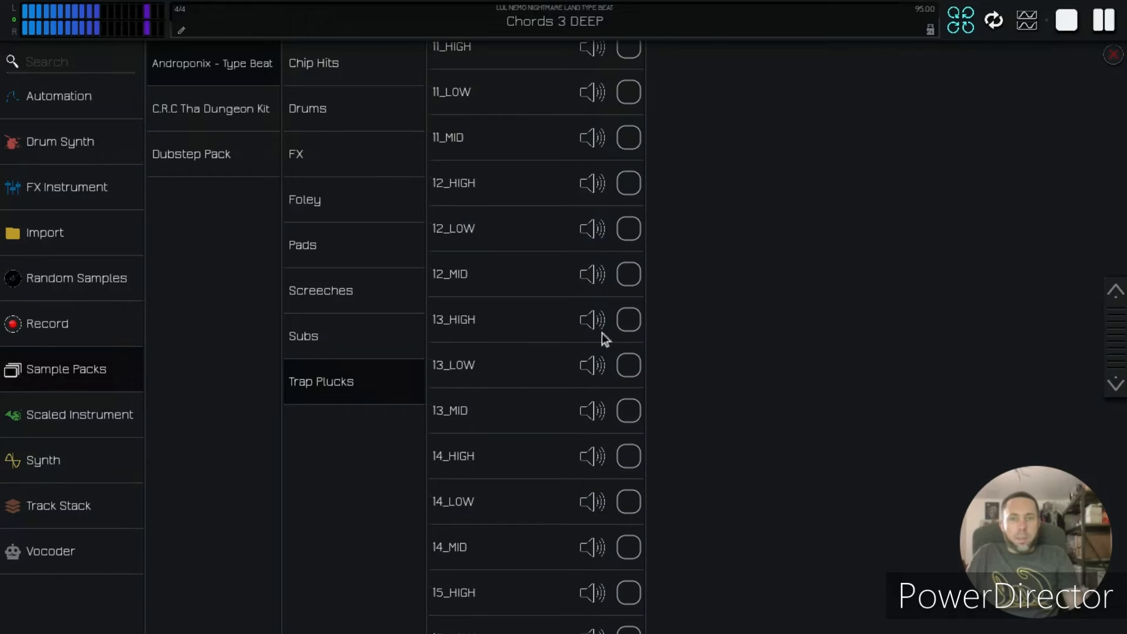
click(635, 279)
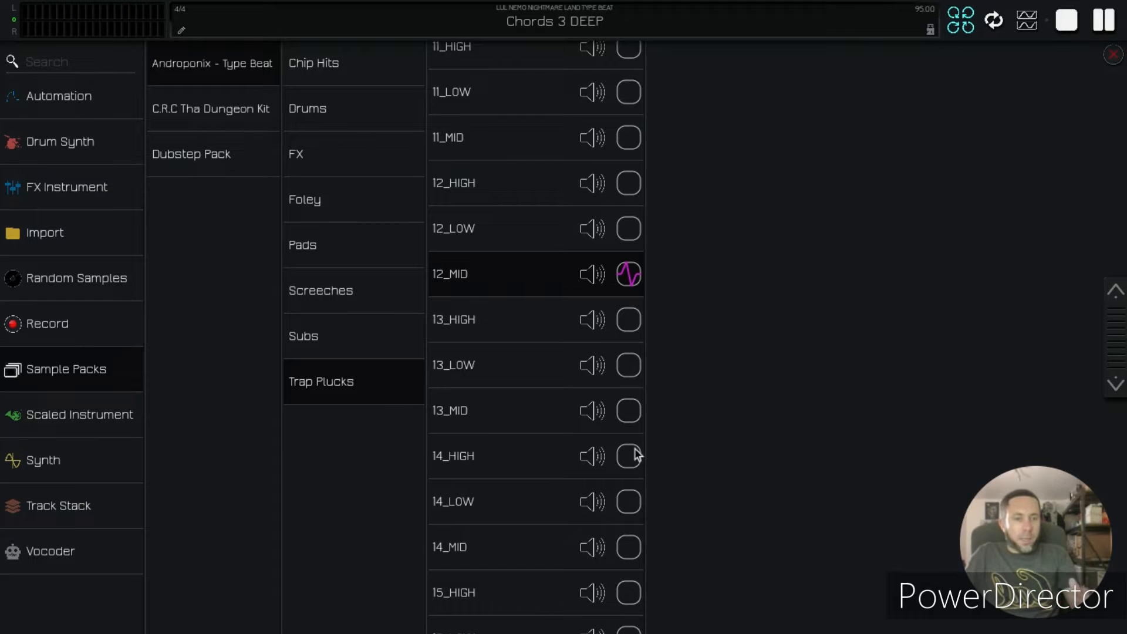
click(636, 418)
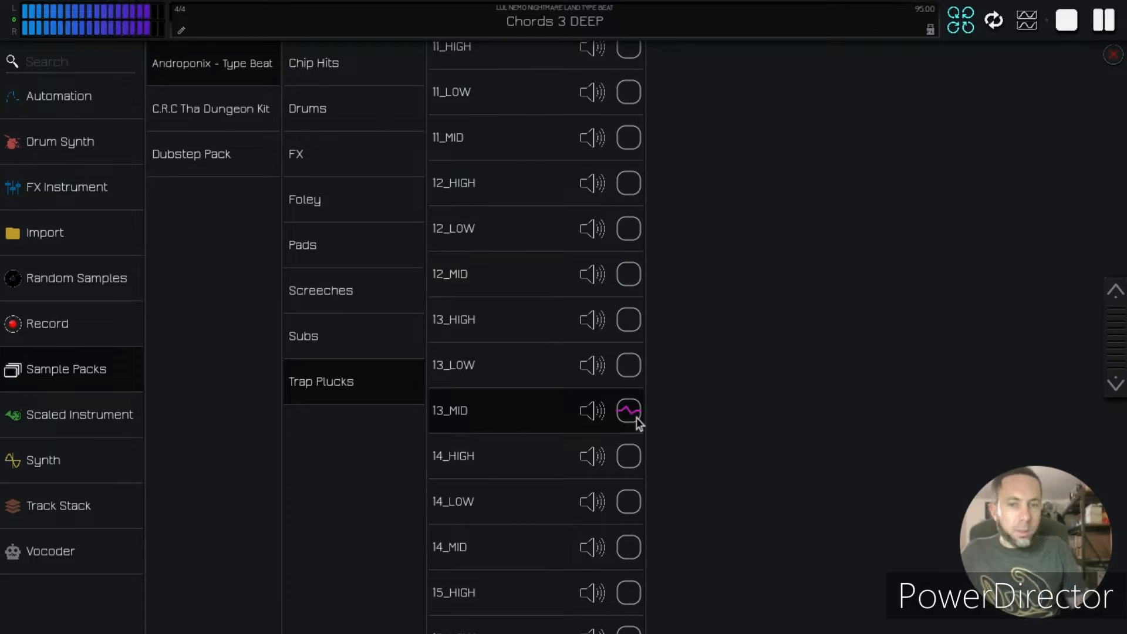
click(636, 456)
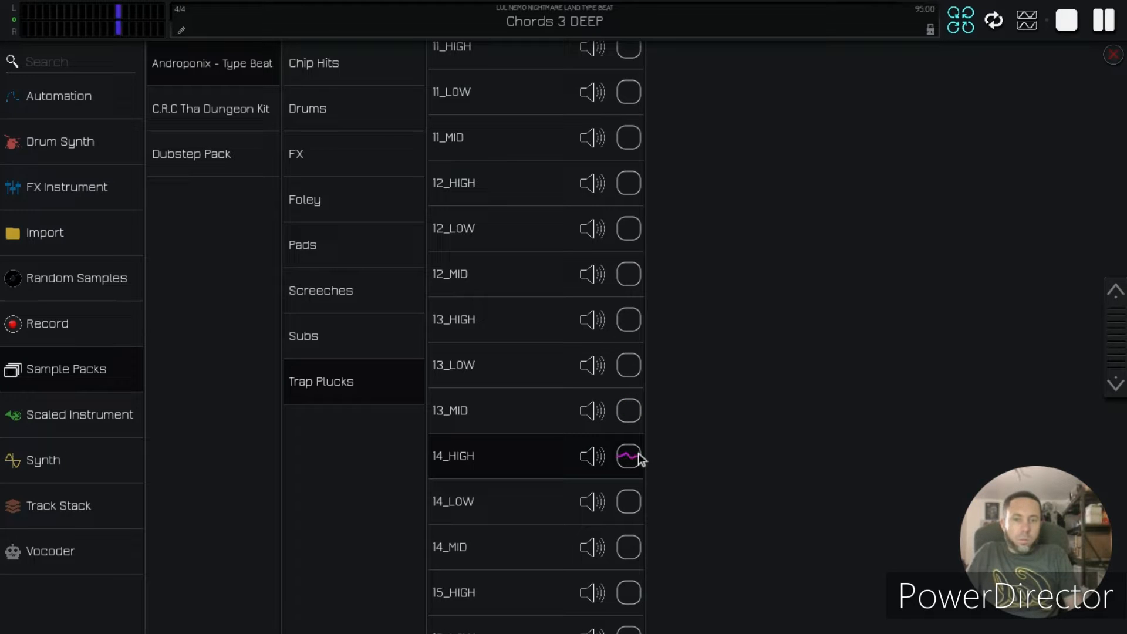
click(635, 276)
click(628, 184)
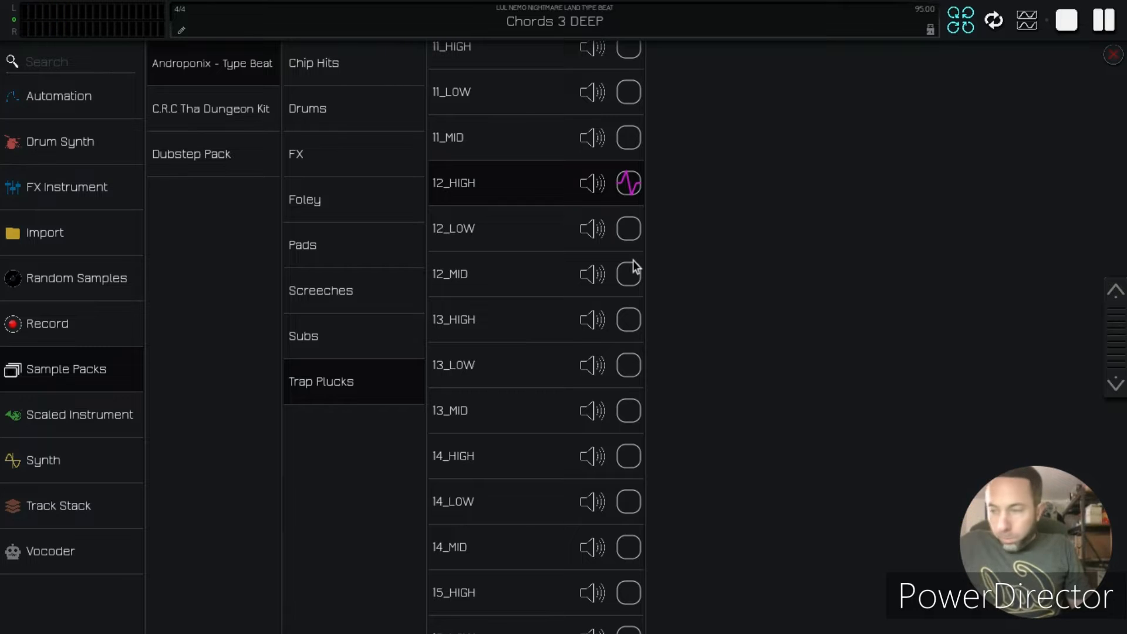
click(1114, 56)
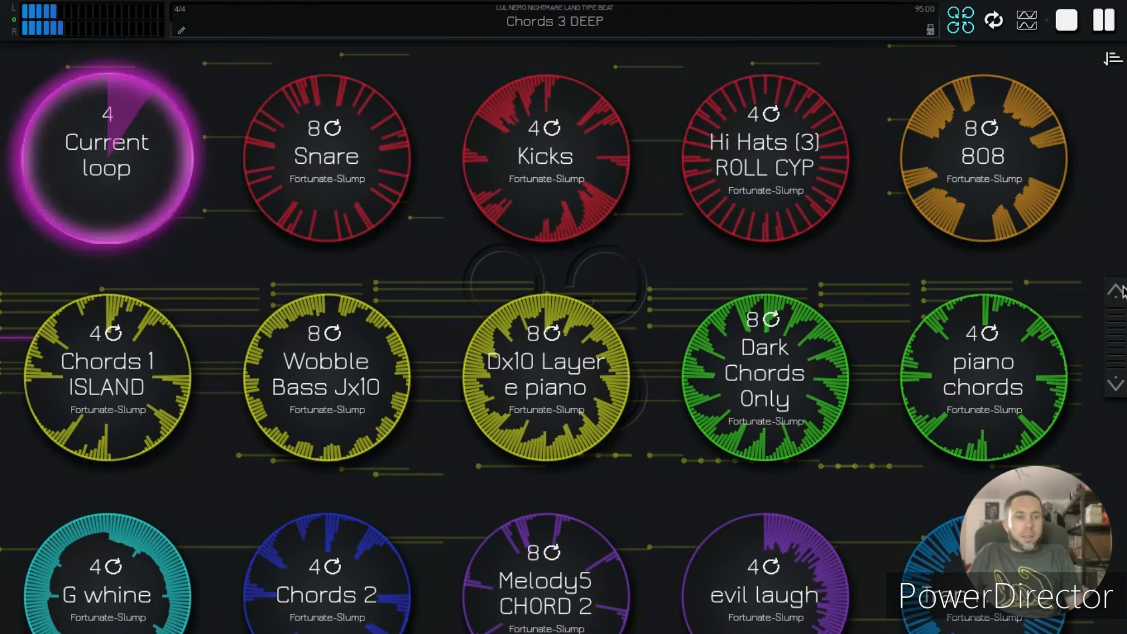
Step: Play the Snare and Hi Hats (3) ROLL CYP loops along with the current loop, and return to its tracks
click(383, 193)
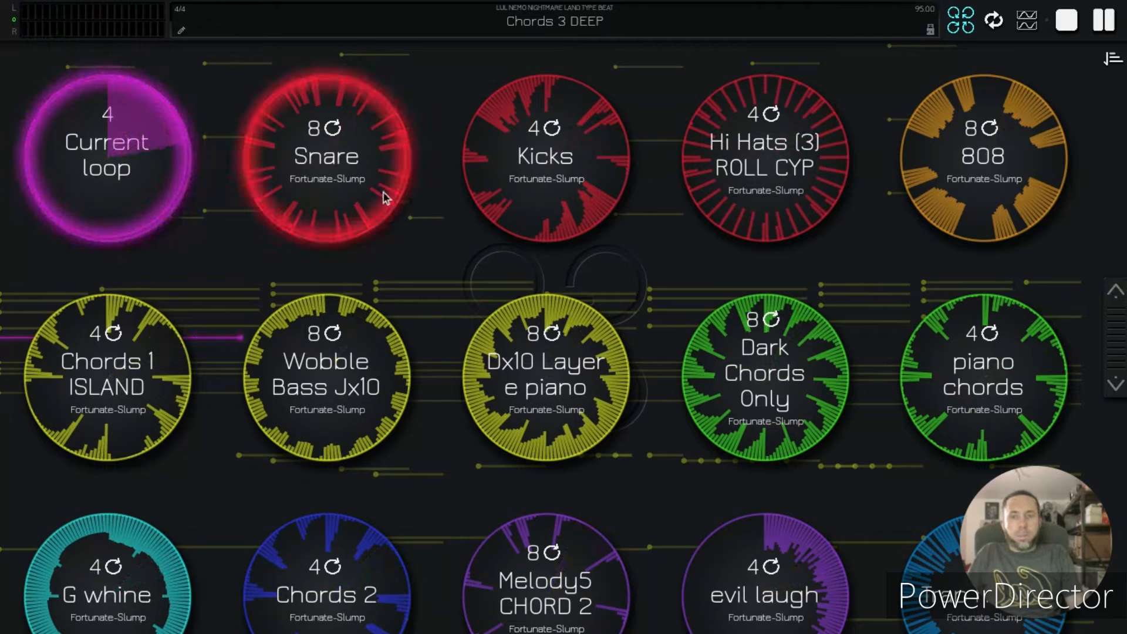
click(686, 154)
click(1116, 291)
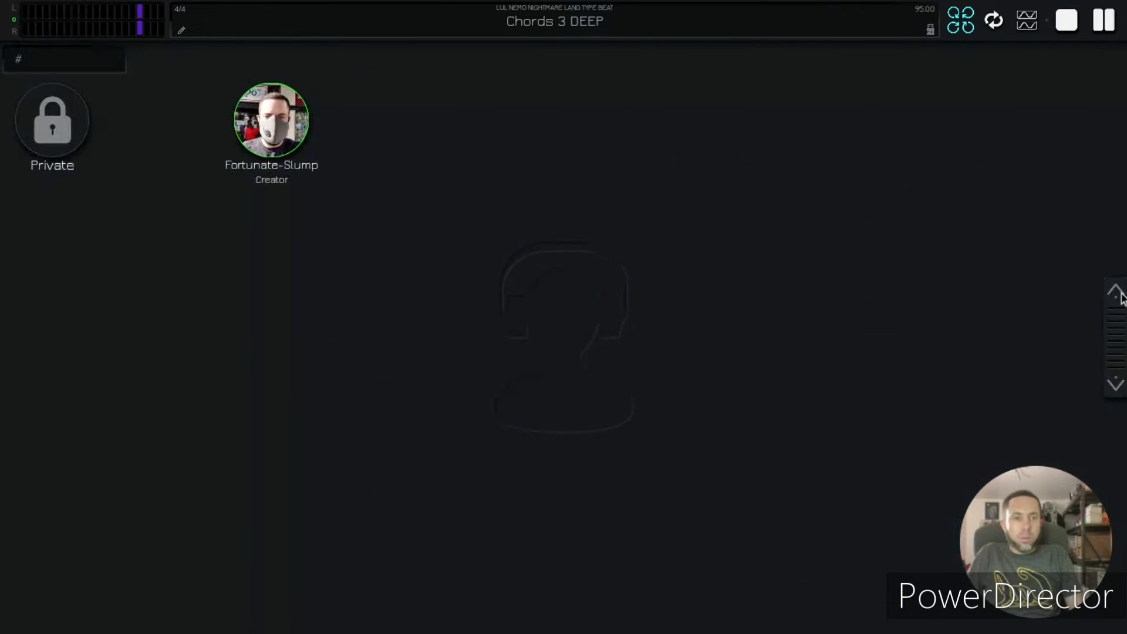
click(1119, 294)
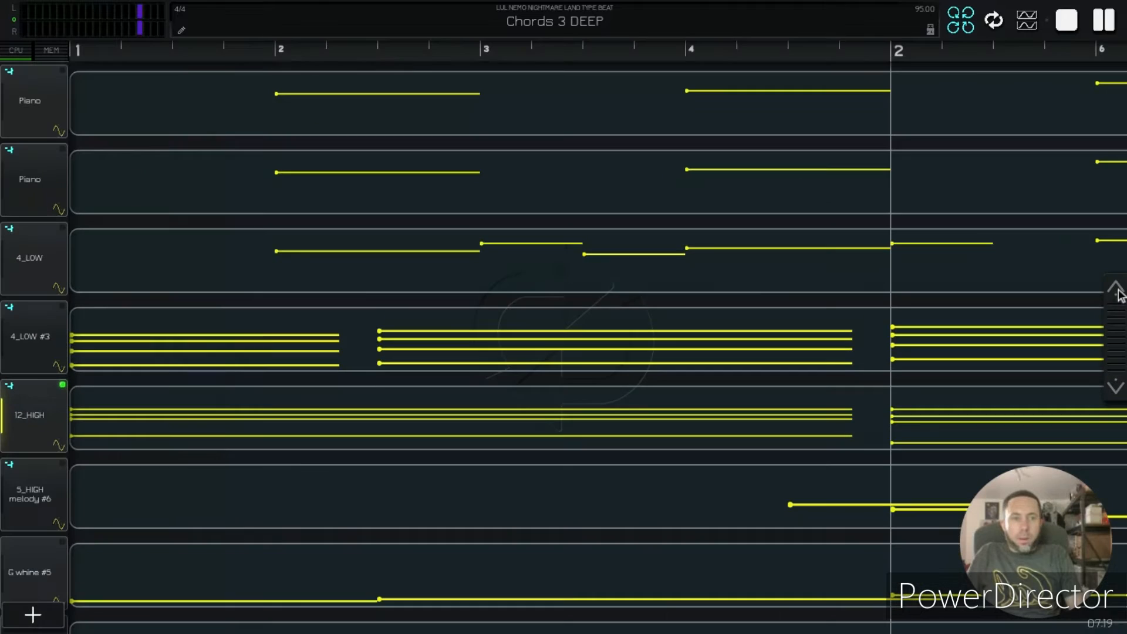
click(1120, 294)
Step: Open the 12_HIGH track's notes in the piano roll across all four measures and stop playback
scroll(365, 297, down, 1)
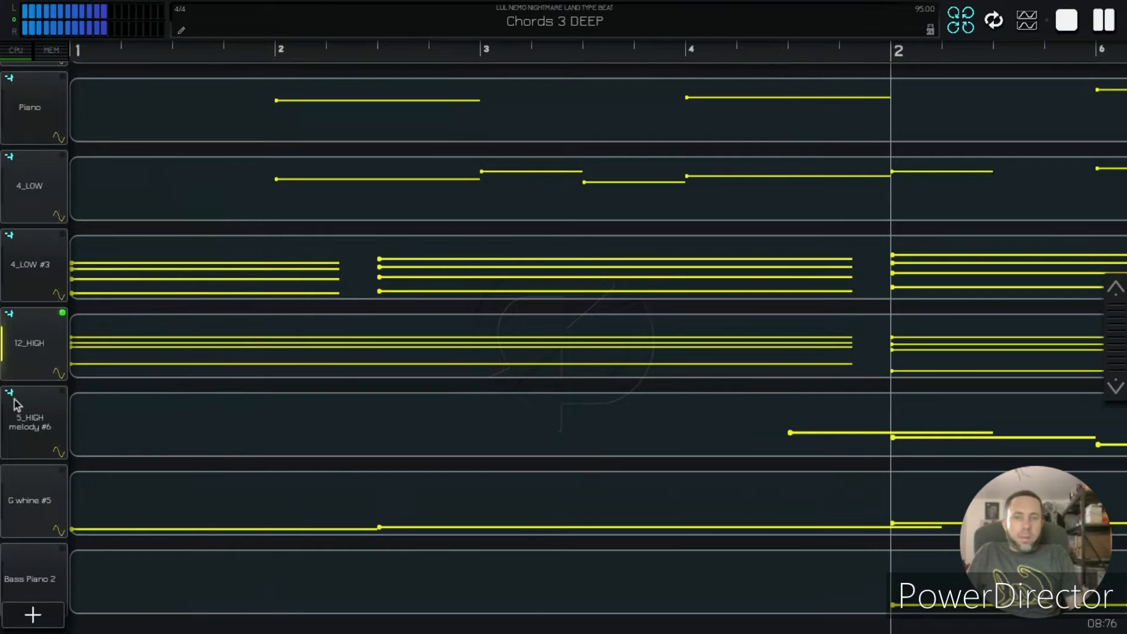
click(33, 376)
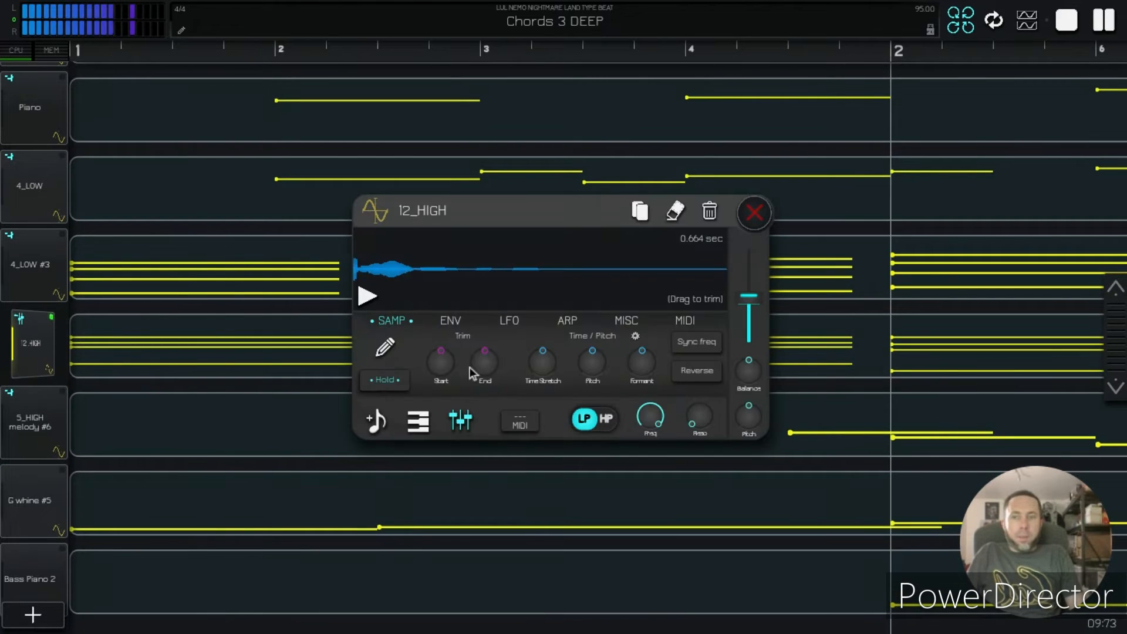
click(418, 422)
drag(610, 355, 405, 624)
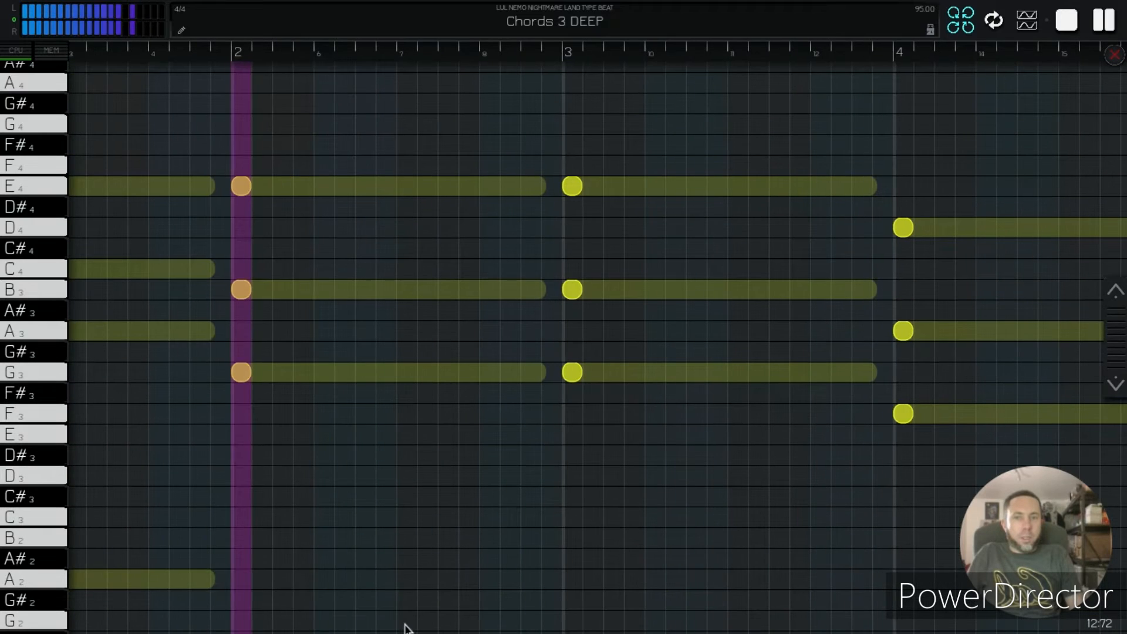
drag(999, 518, 41, 474)
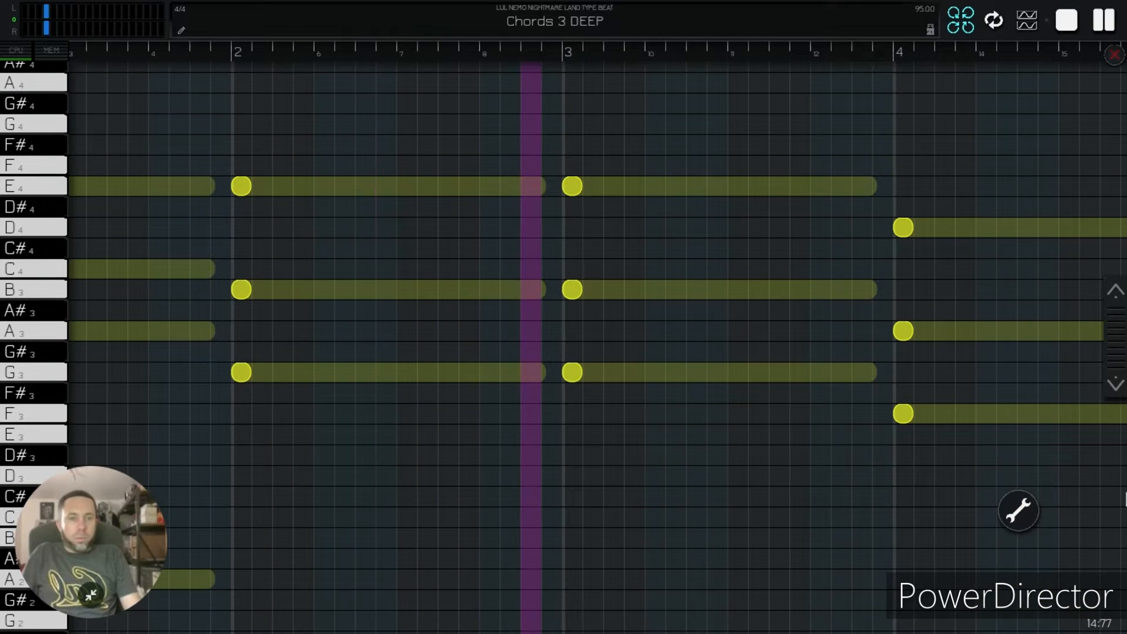
click(1003, 506)
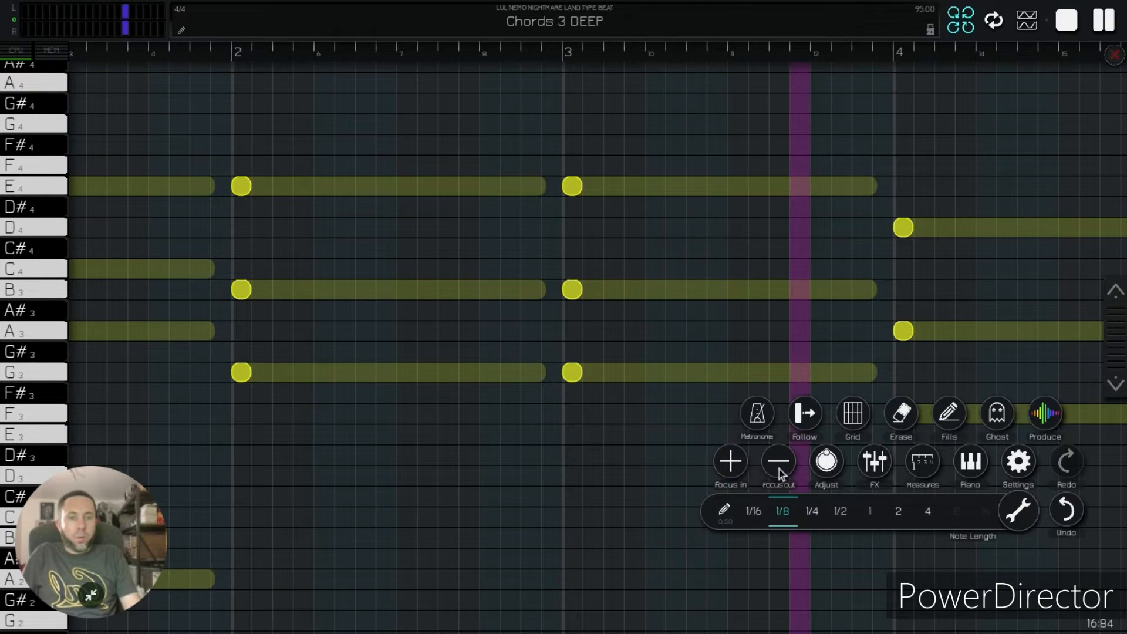
click(778, 466)
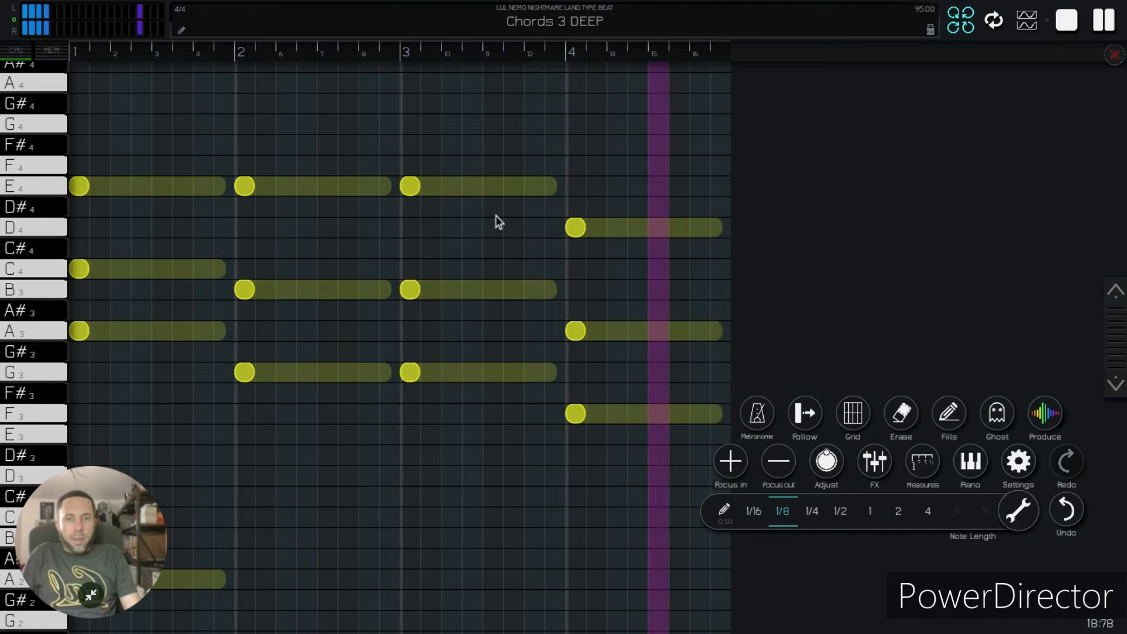
click(1075, 24)
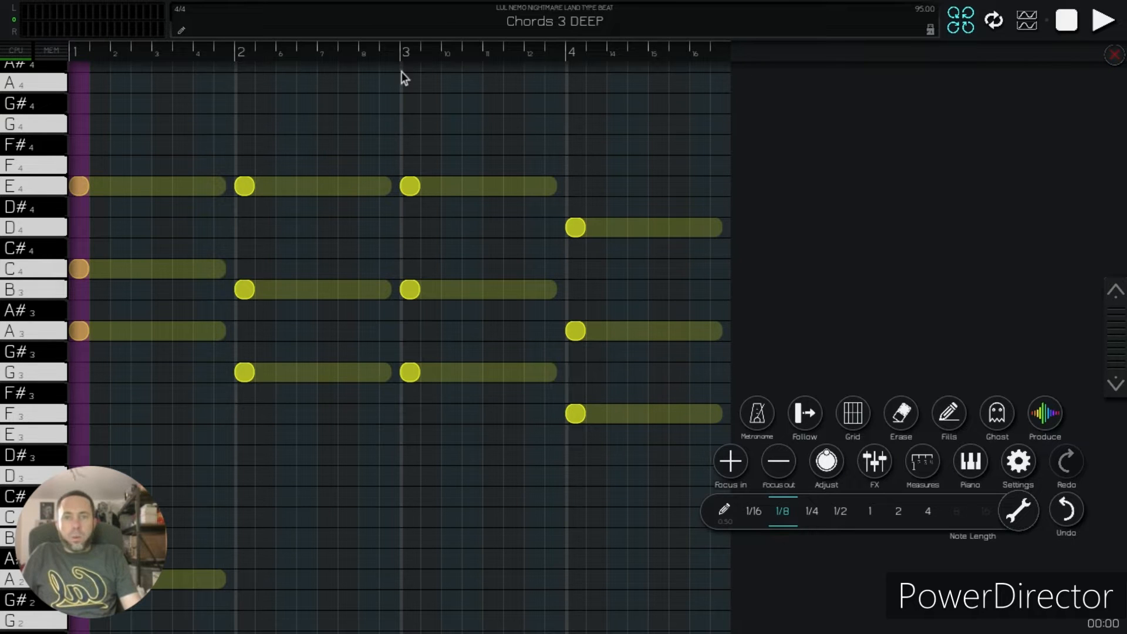
Step: Select the chord in measure 3 of the 12_HIGH track, move it up three semitones and play the loop
drag(354, 448, 437, 495)
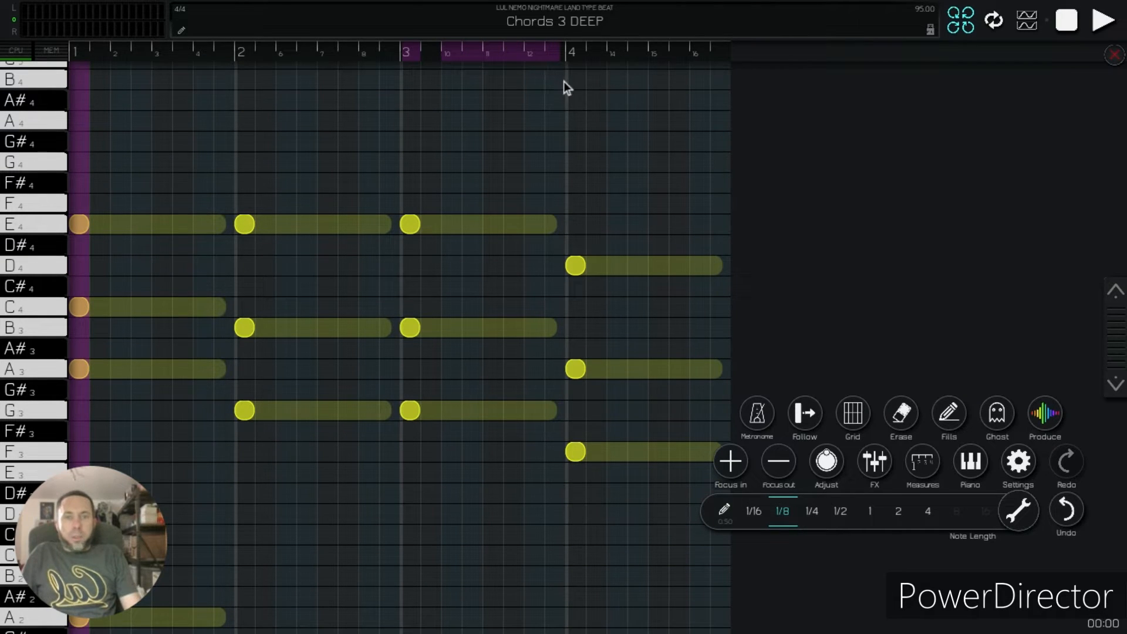
drag(564, 81, 566, 86)
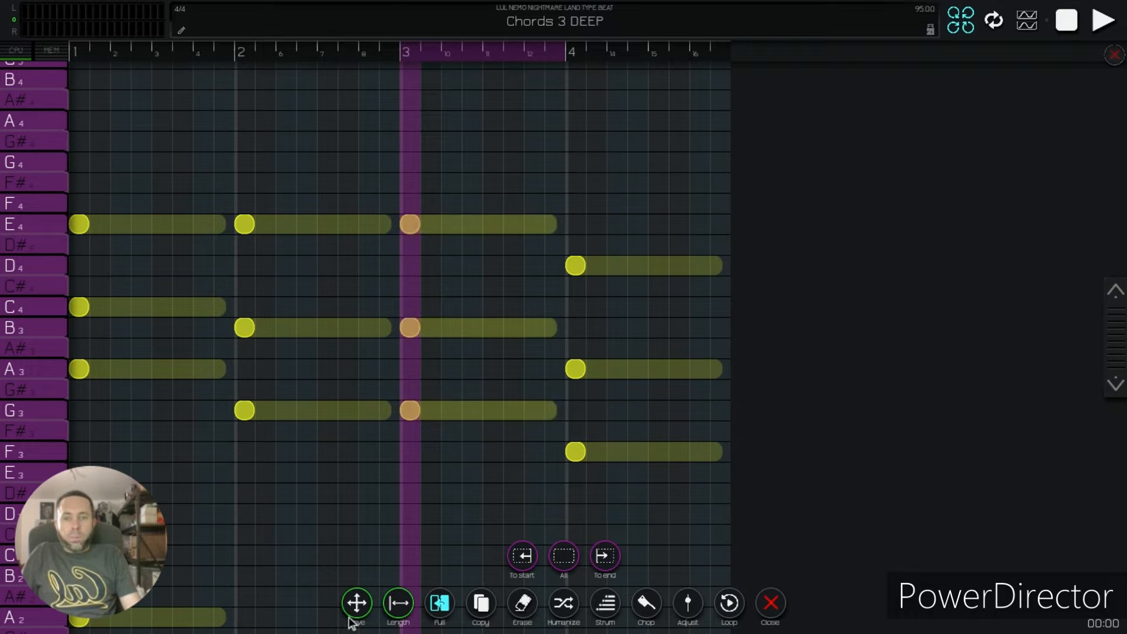
drag(351, 623, 361, 523)
click(1103, 21)
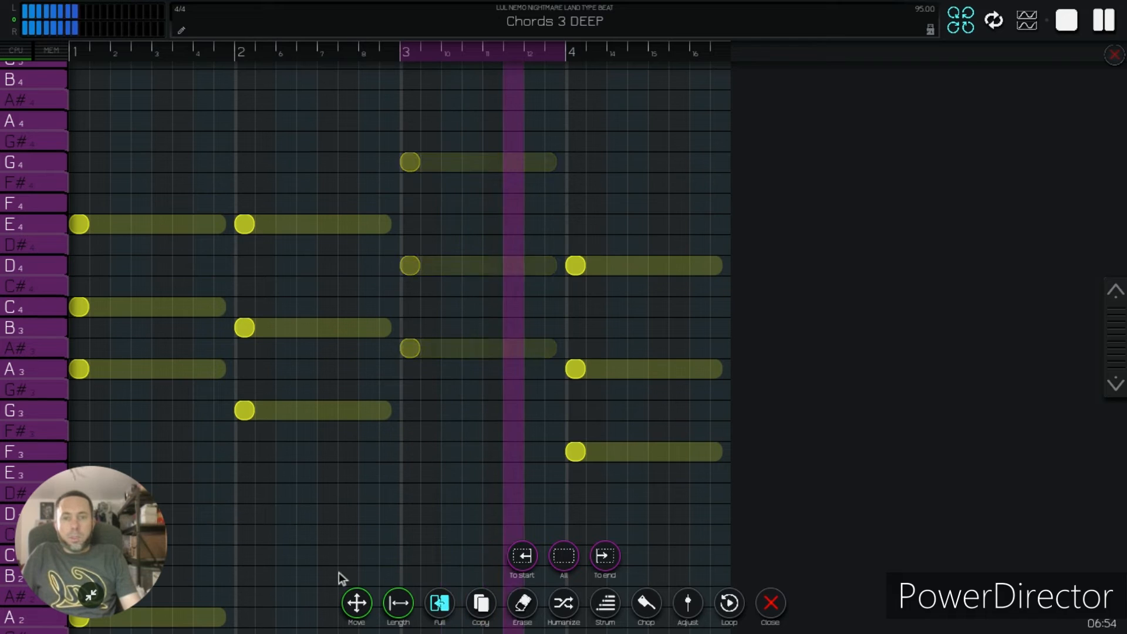
Step: Try other transpositions of the measure 3 chord during playback, settling its lower notes on C#2, E3 and G#3, and stop the loop
mouse_move(339, 577)
mouse_down()
mouse_move(345, 565)
mouse_move(355, 575)
mouse_up()
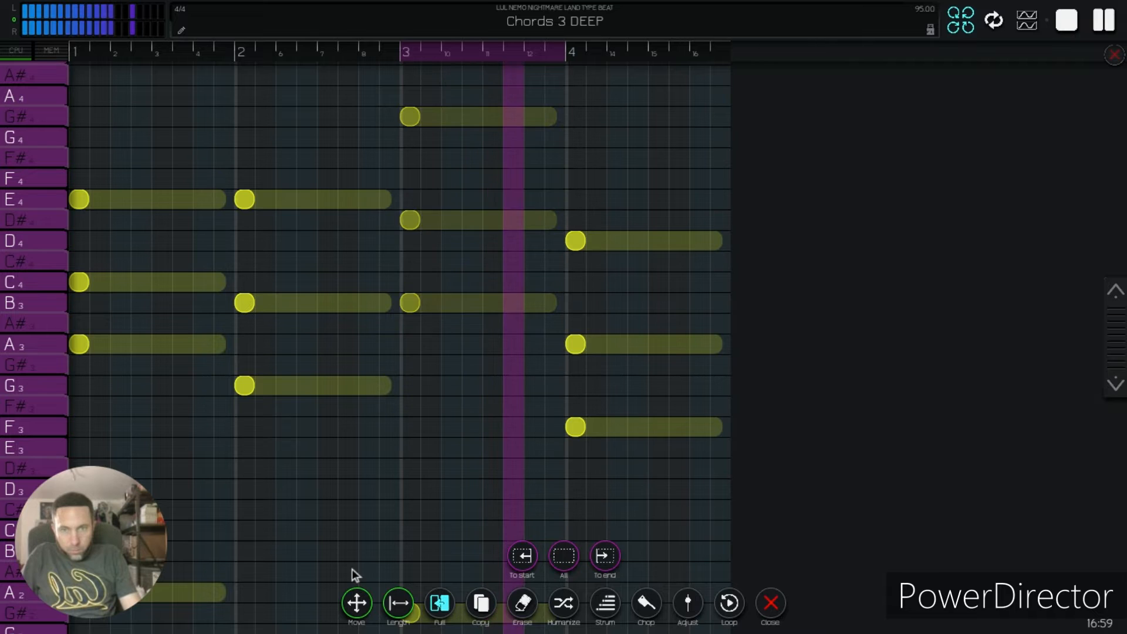
mouse_move(353, 586)
mouse_down()
mouse_move(354, 539)
mouse_move(360, 628)
mouse_move(354, 577)
mouse_up()
scroll(353, 539, down, 3)
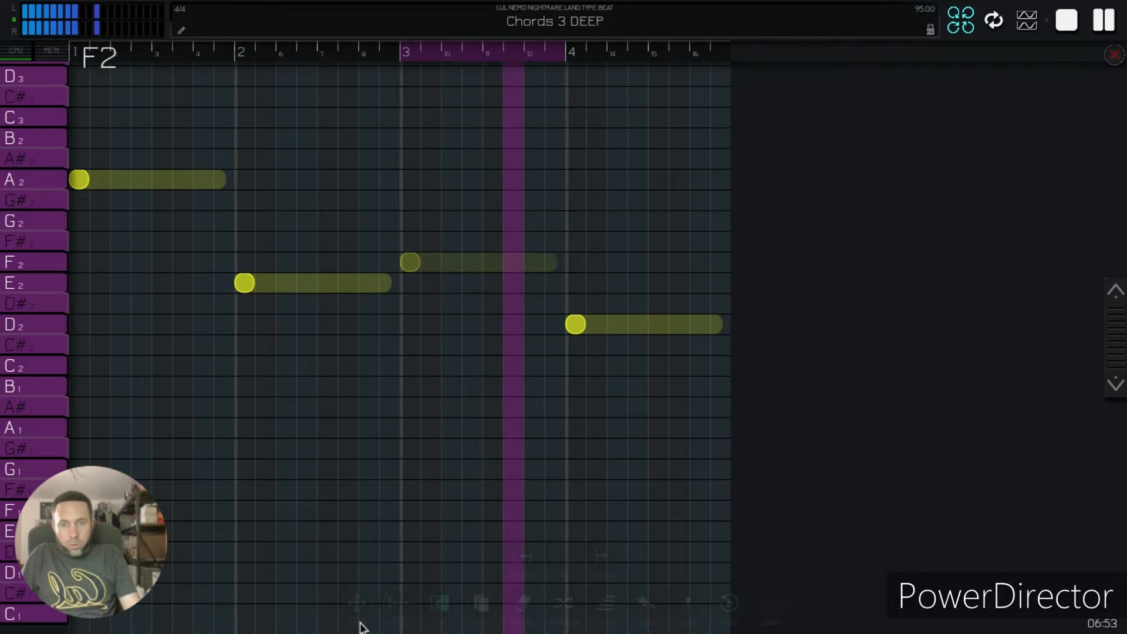
drag(360, 623, 353, 631)
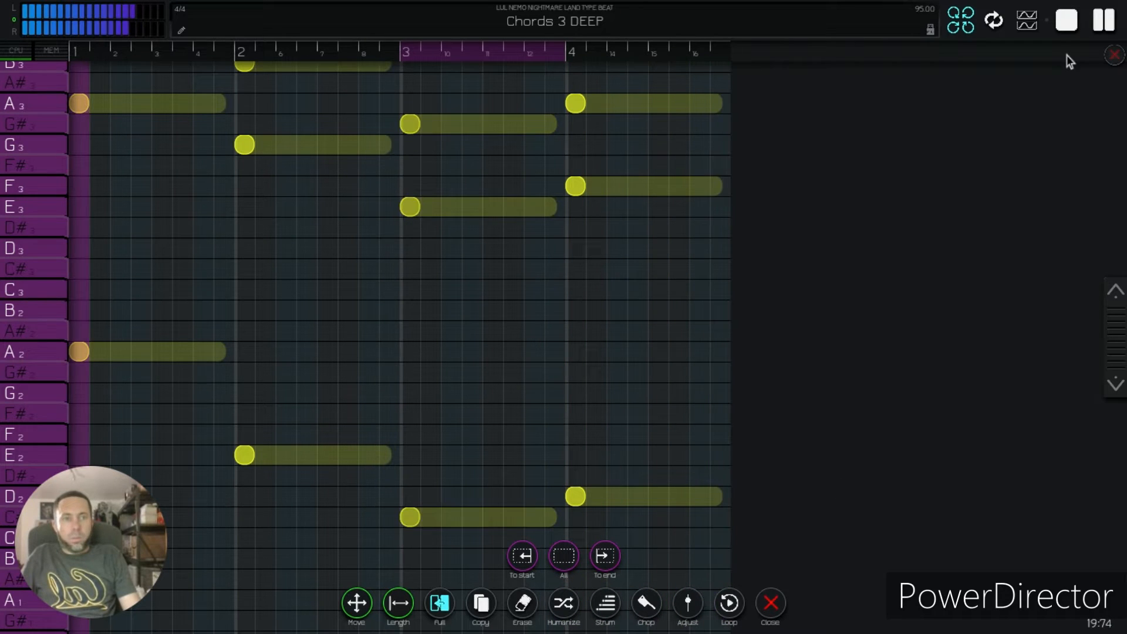
click(1067, 24)
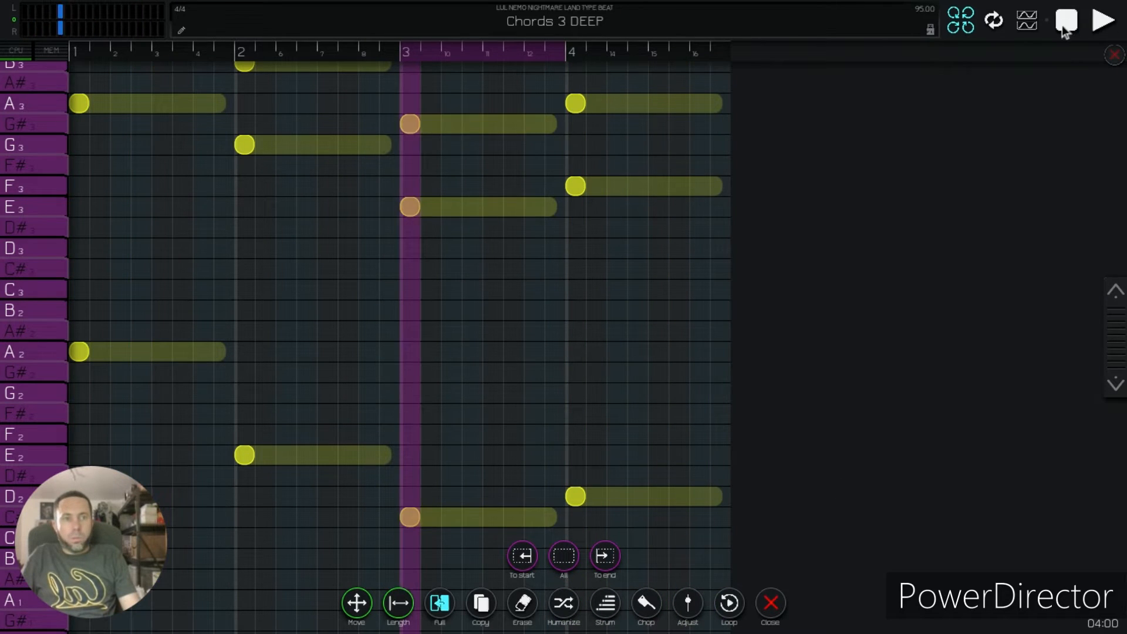
click(769, 605)
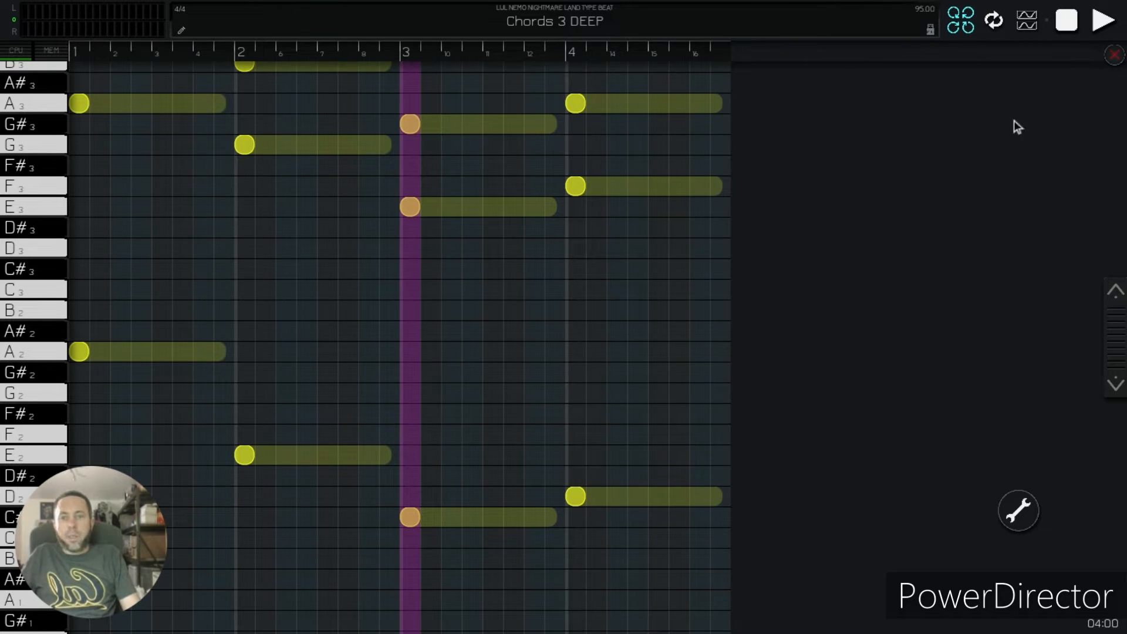
Step: Close the piano roll, save the changes to the Chords 3 DEEP loop and return to the overview of all loops
click(1115, 56)
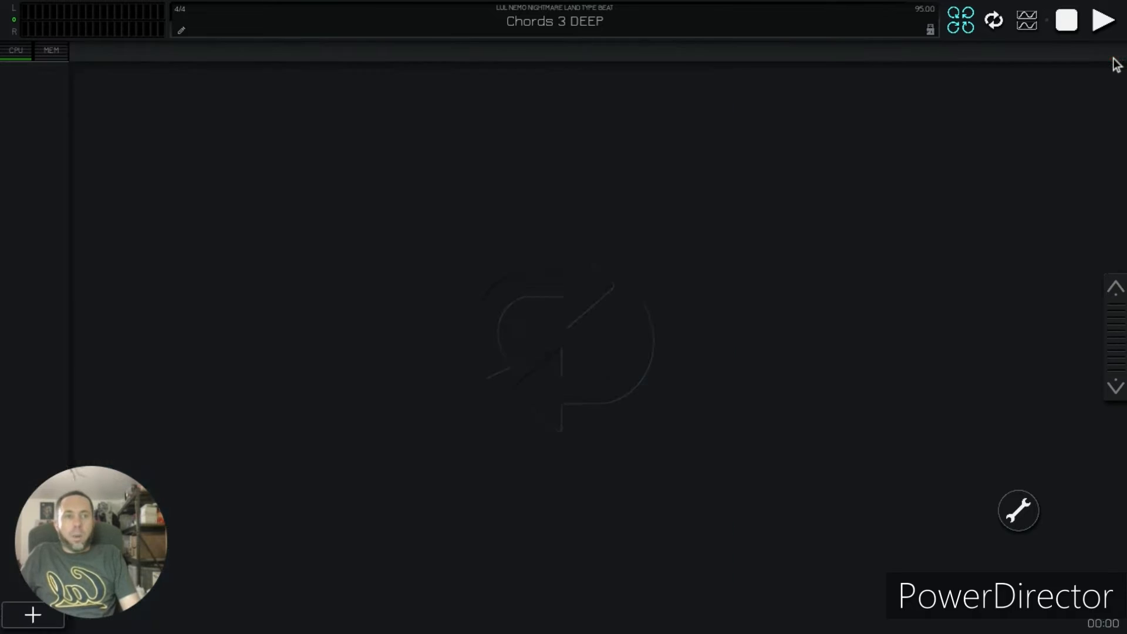
scroll(102, 445, down, 5)
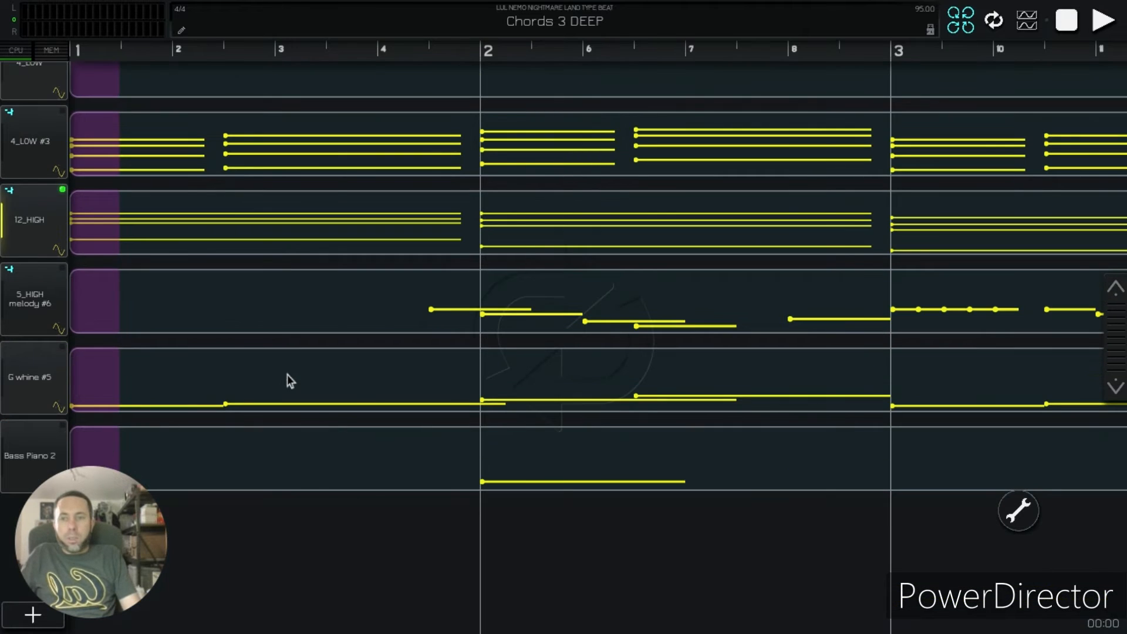
scroll(139, 401, up, 3)
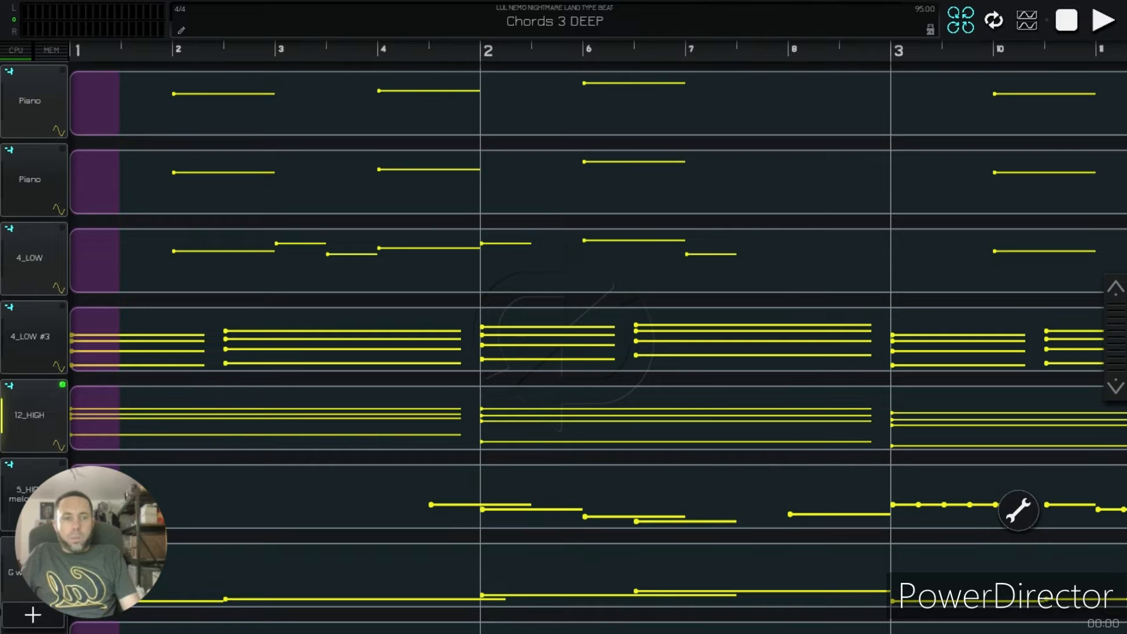
click(1019, 510)
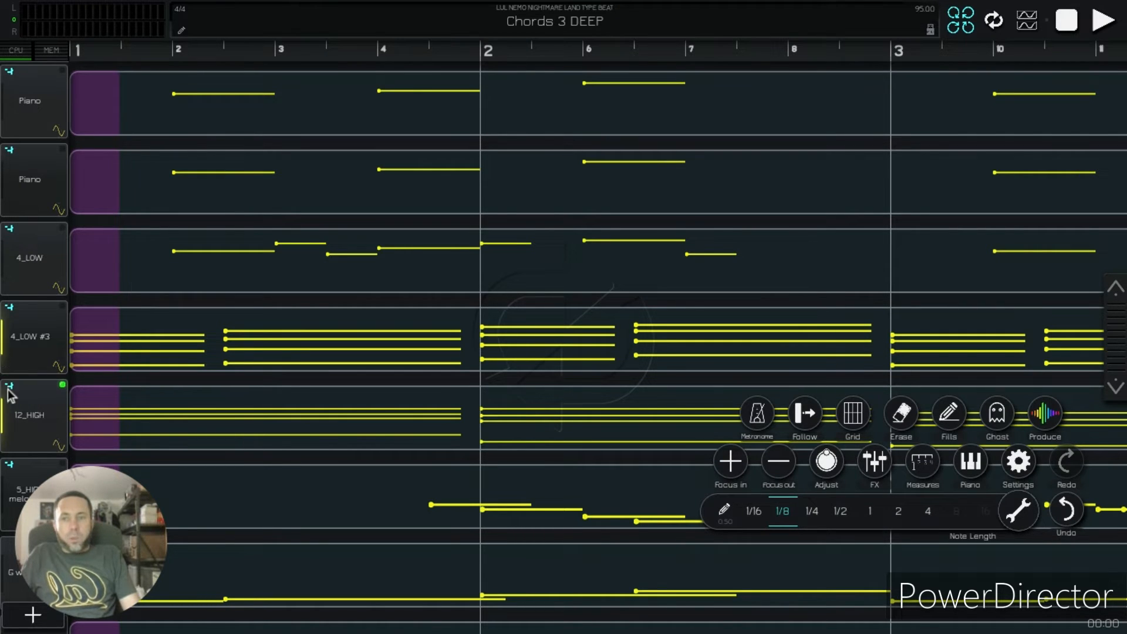
click(1043, 417)
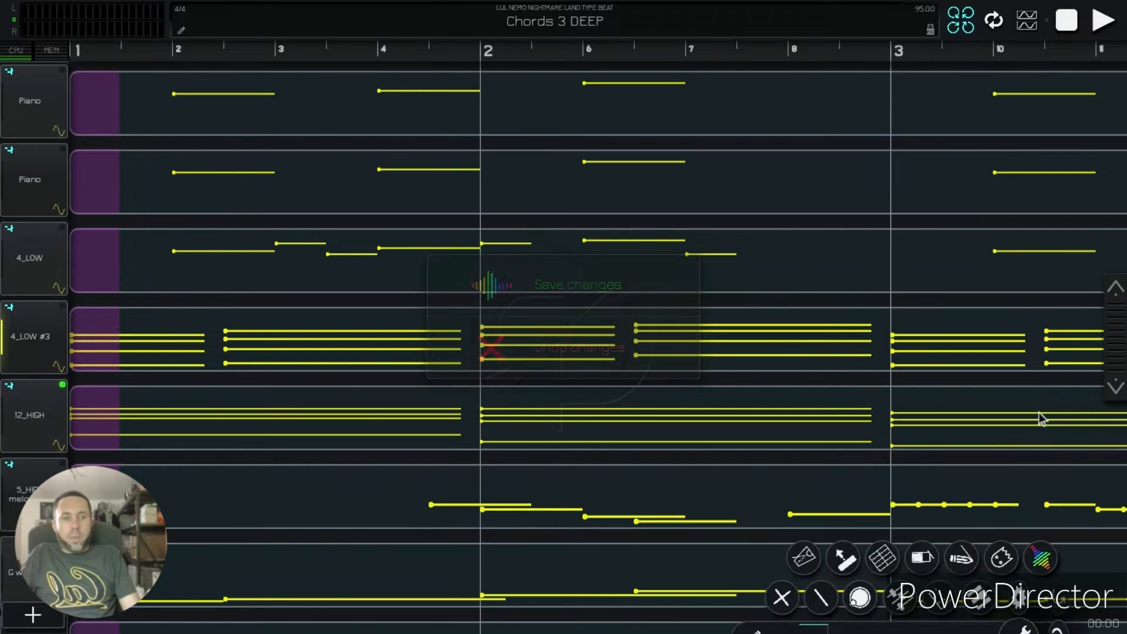
click(558, 284)
click(1117, 291)
click(1117, 291)
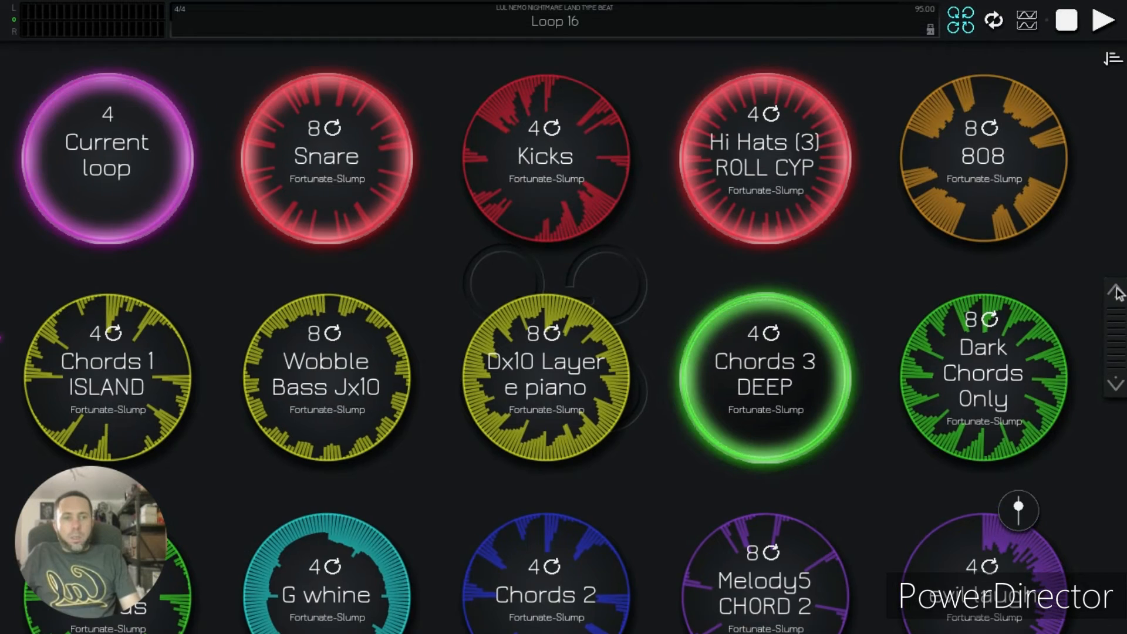
Step: Open the Trap hats A loop for editing
scroll(797, 438, down, 3)
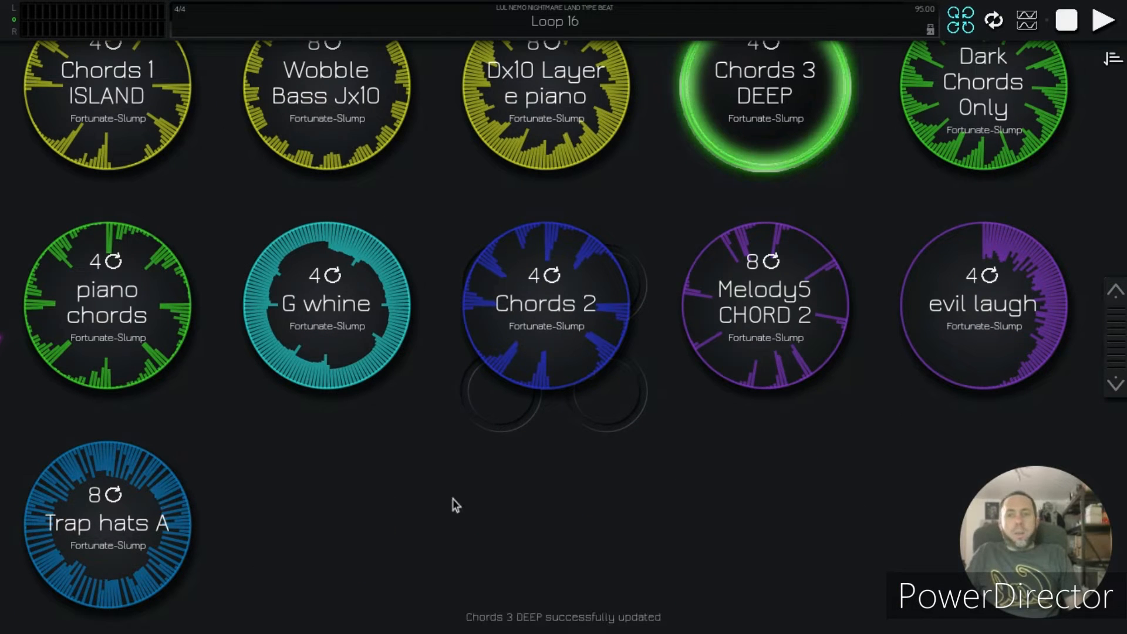
click(118, 531)
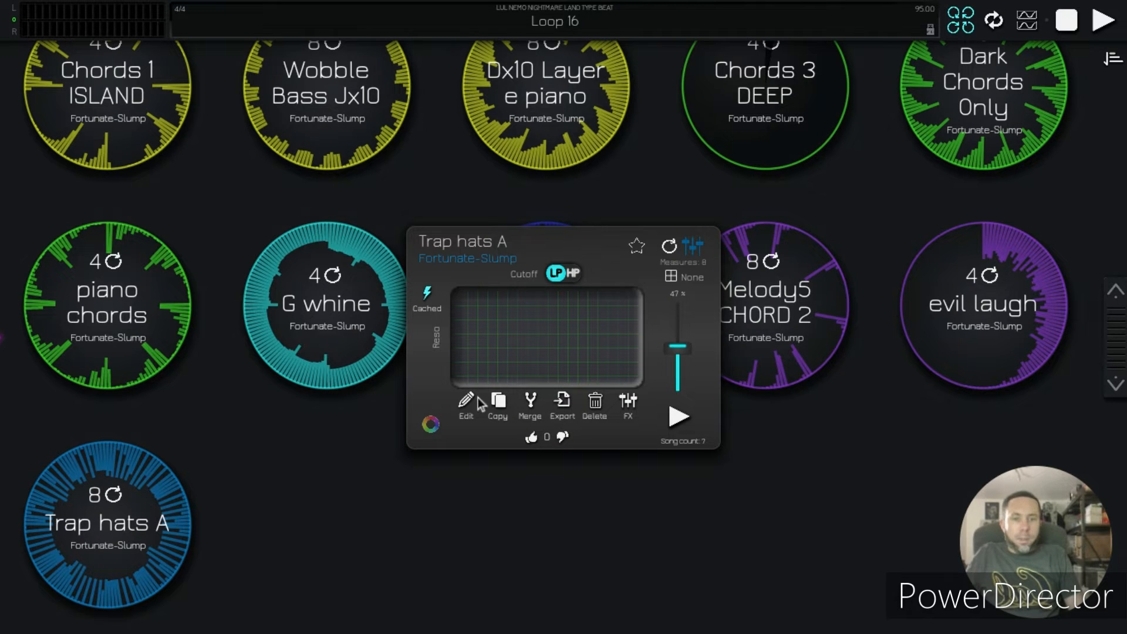
click(467, 404)
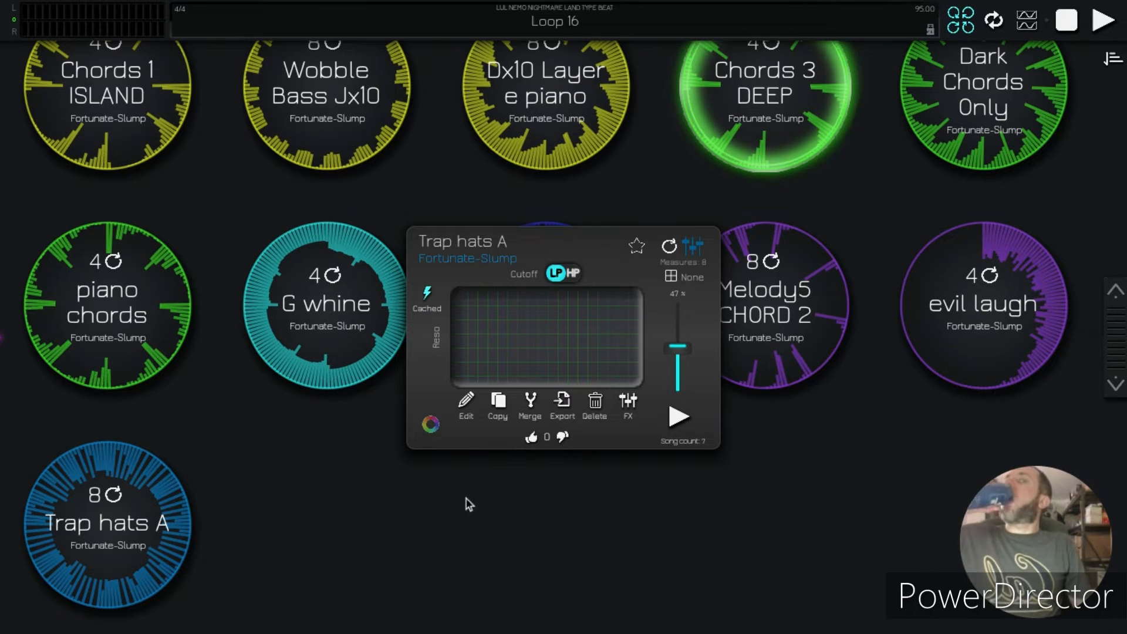
click(467, 403)
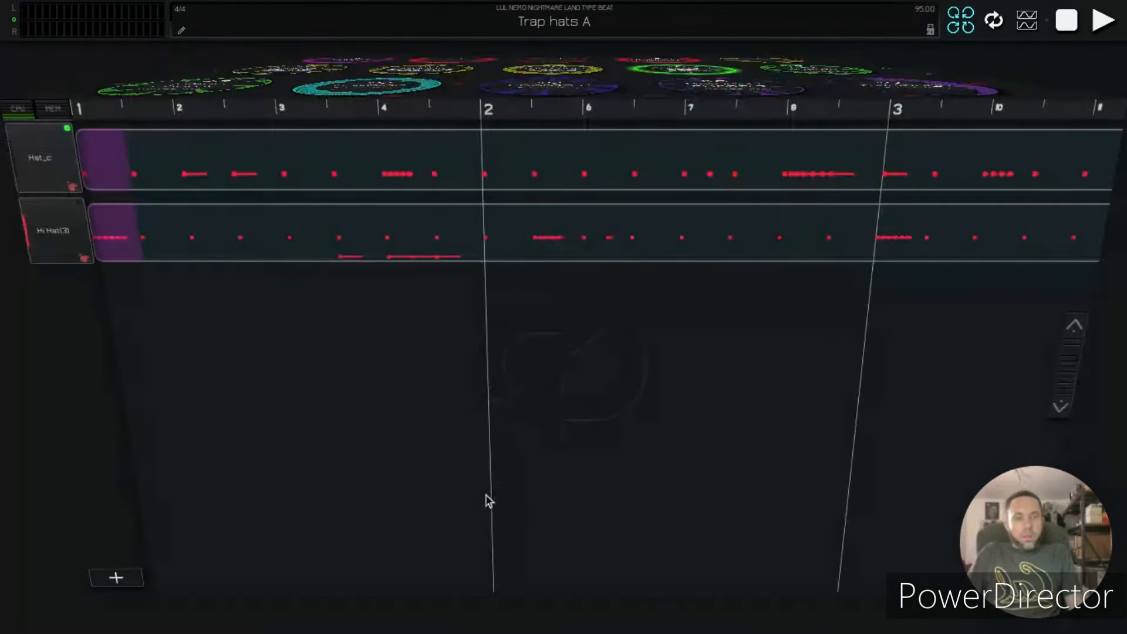
Step: Play the Trap hats A loop and duplicate its Hi Hat(3) track
click(47, 202)
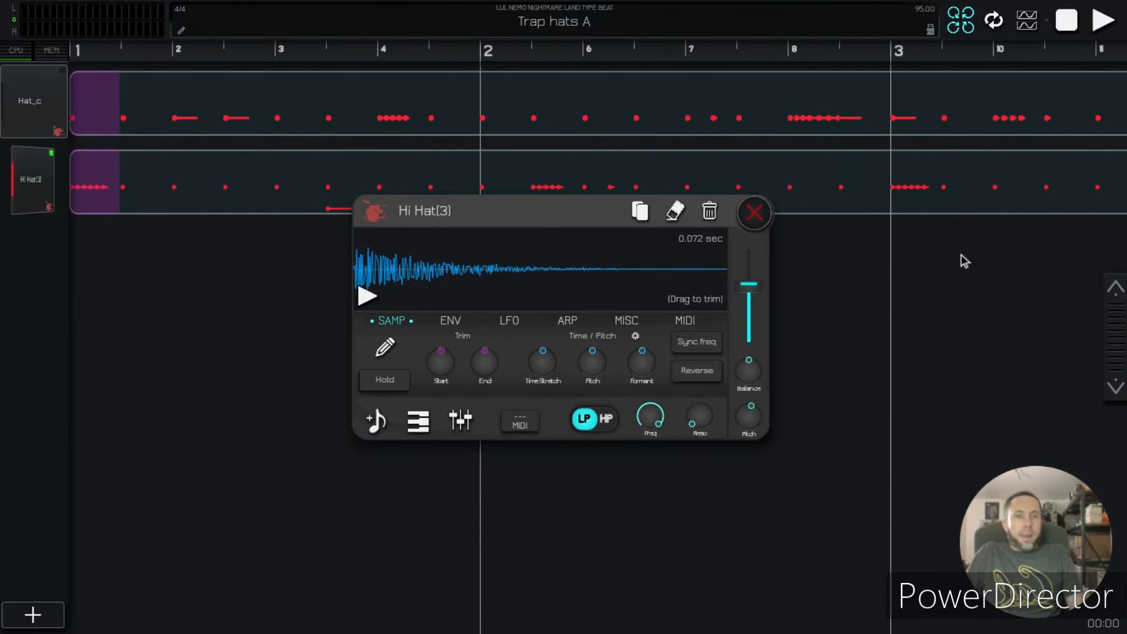
click(1104, 22)
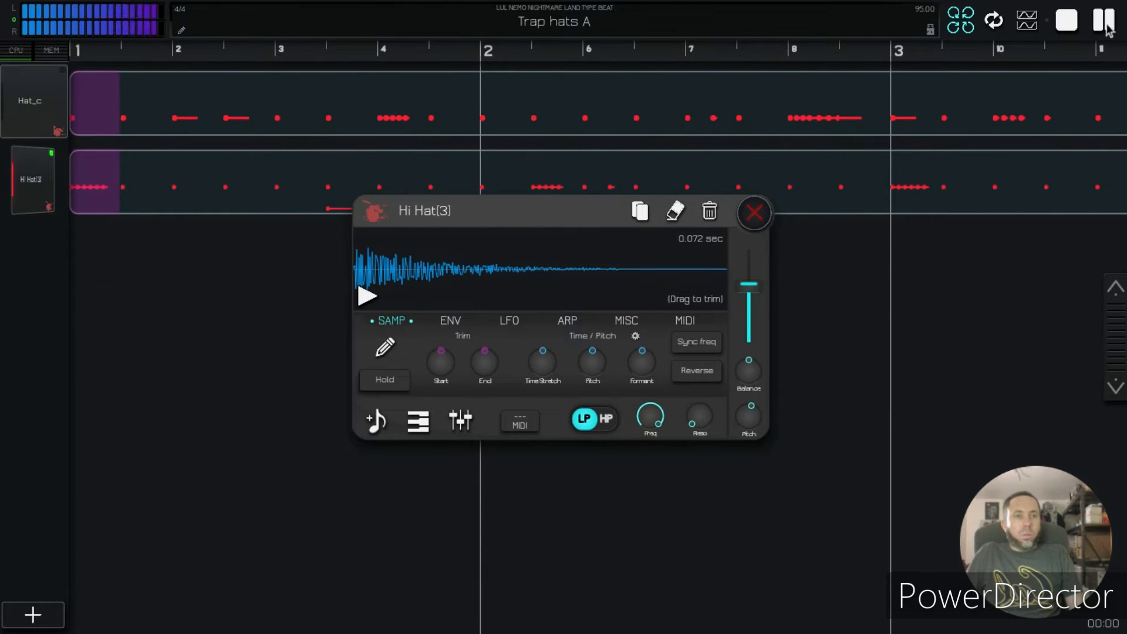
click(558, 506)
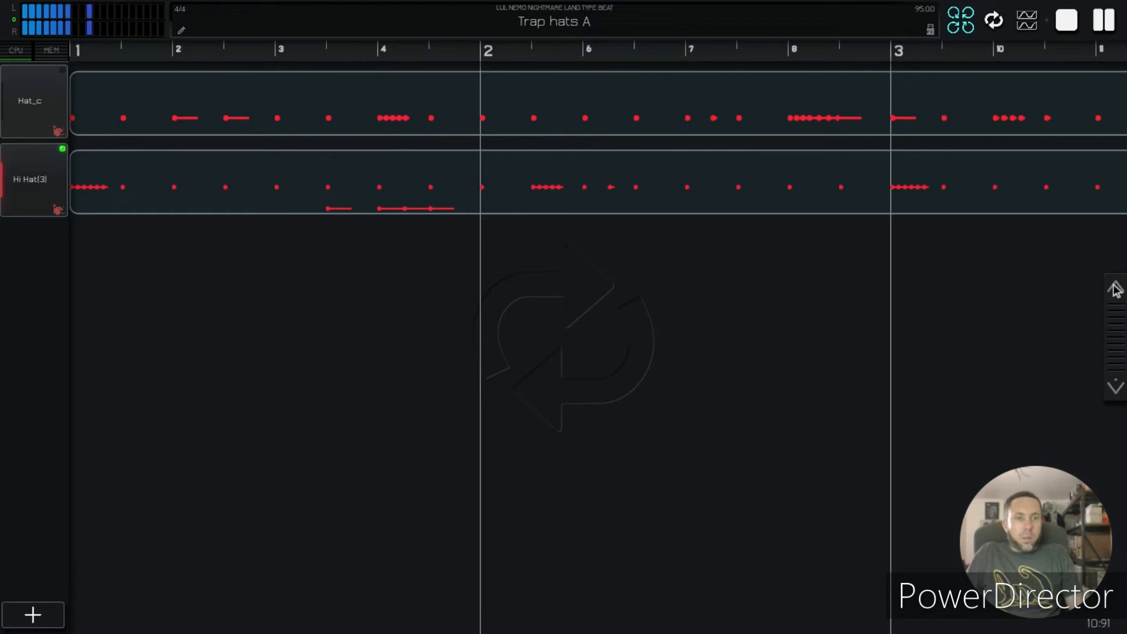
click(61, 203)
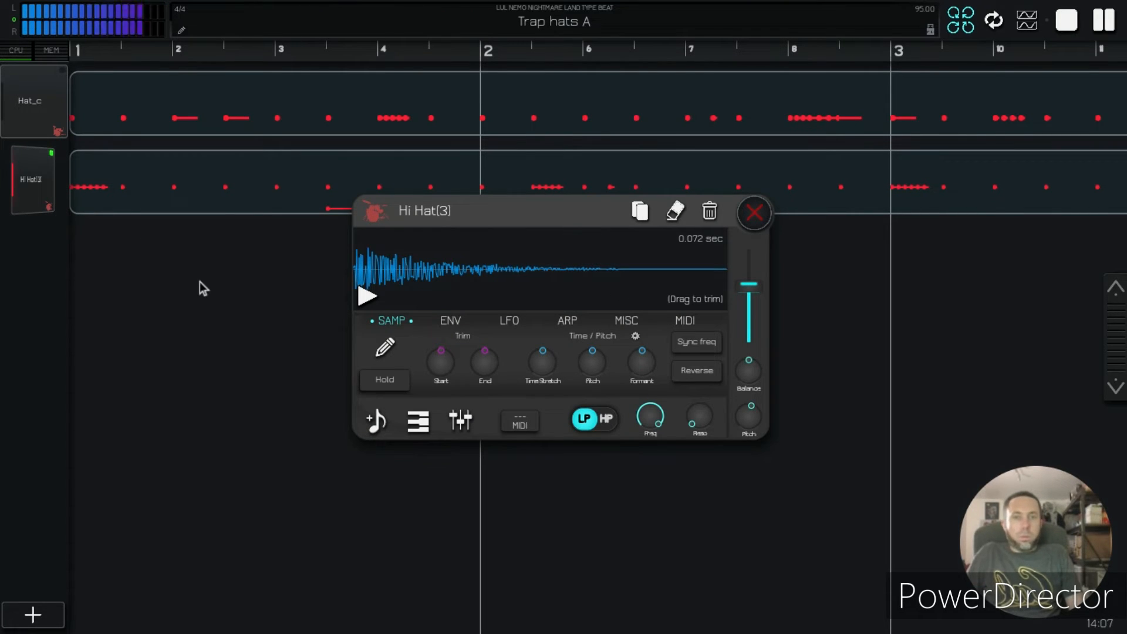
click(640, 212)
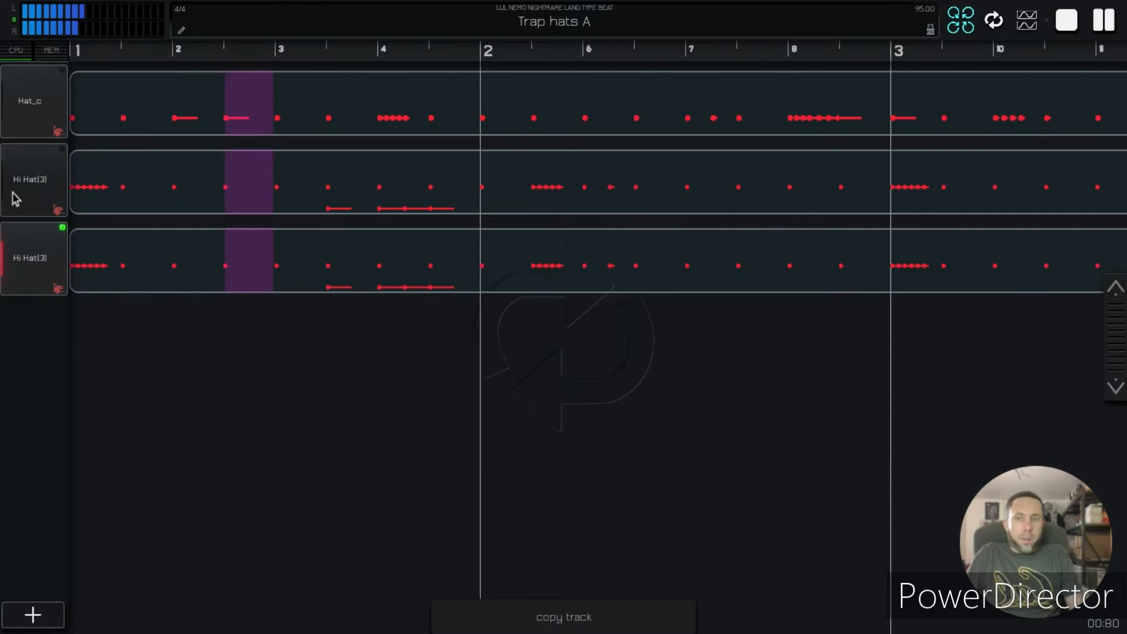
Step: Replace the events of the duplicated Hi Hat(3) track with the slim Hi Hat Midi (4) pattern from the Hi Hats category
click(58, 287)
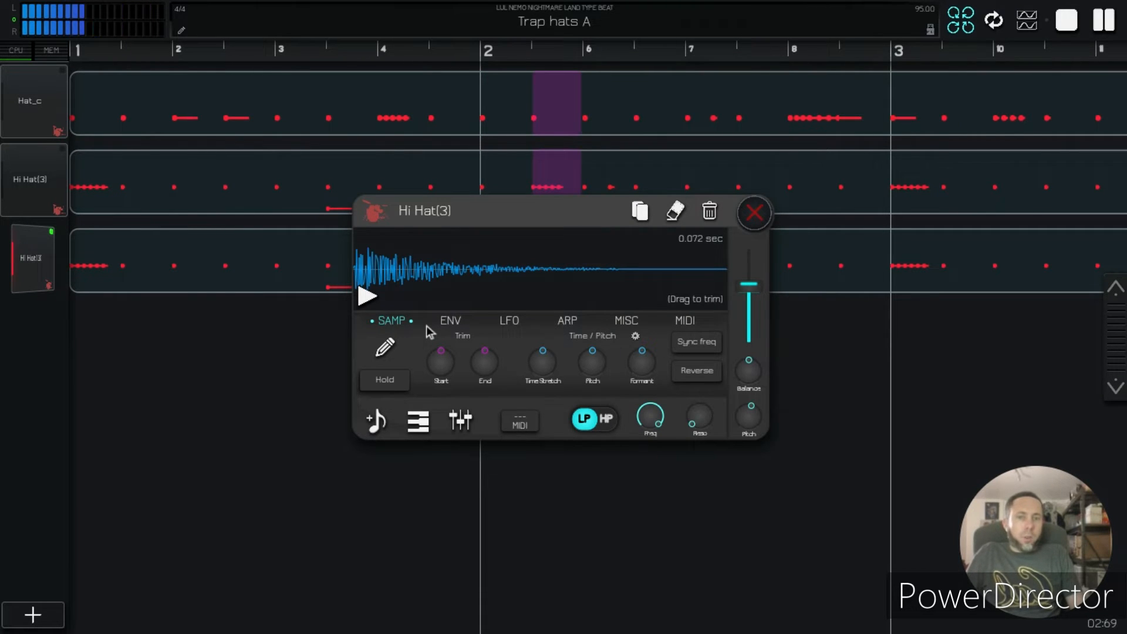
click(689, 318)
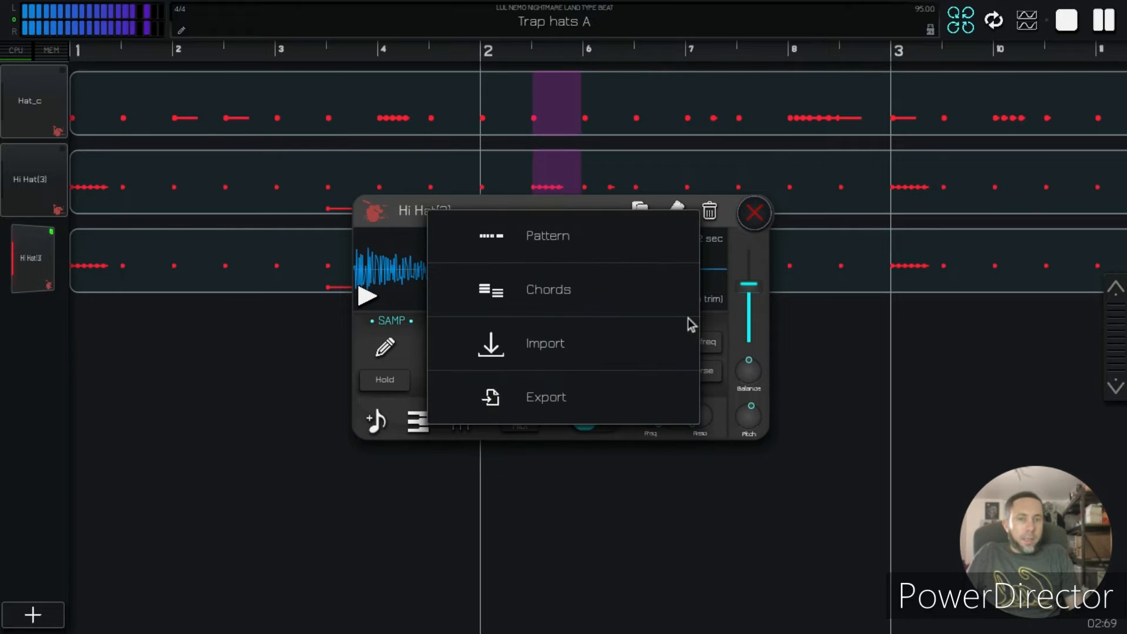
click(550, 239)
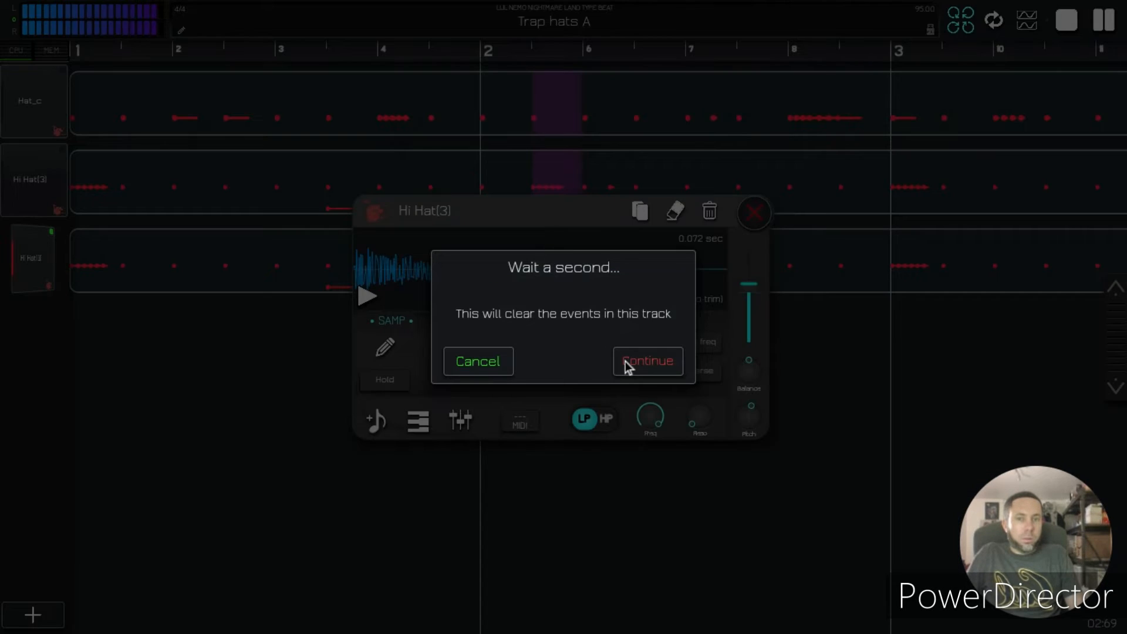
click(625, 361)
scroll(97, 221, down, 5)
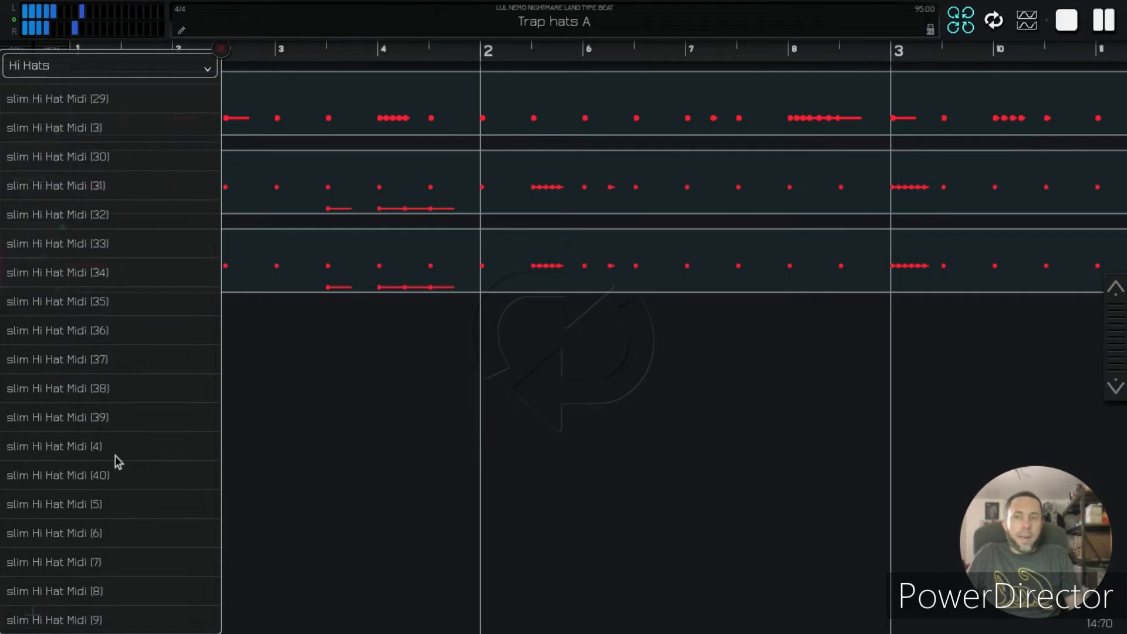
click(112, 456)
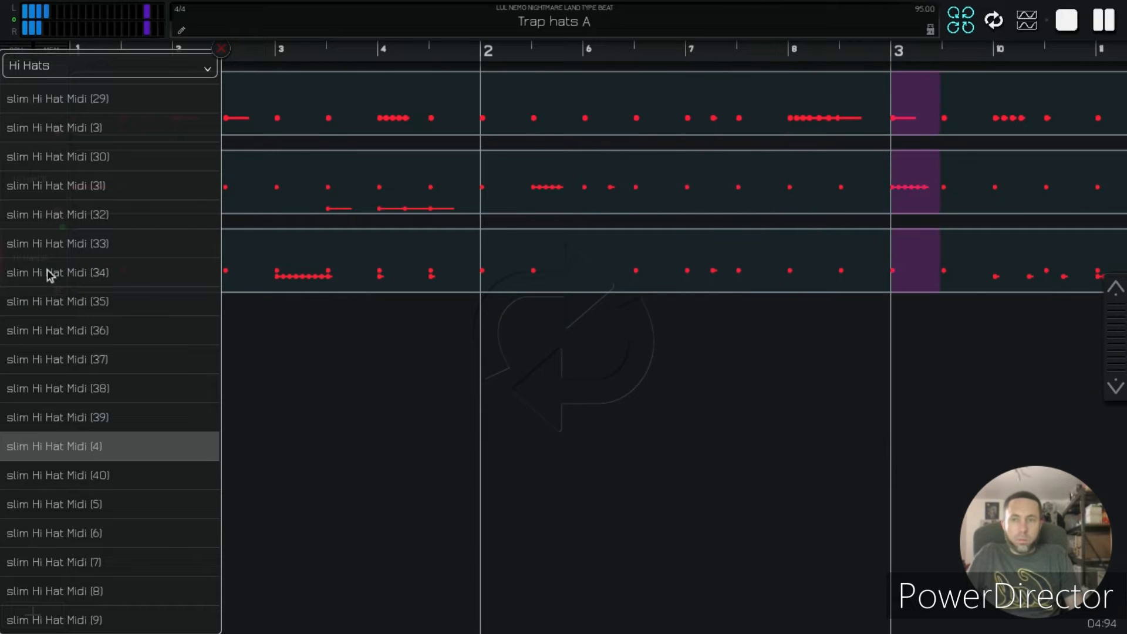
Step: Audition the slim Hi Hat Midi (3) and (8) patterns on the duplicated track, reselect slim Hi Hat Midi (4) and save the pattern change
click(83, 129)
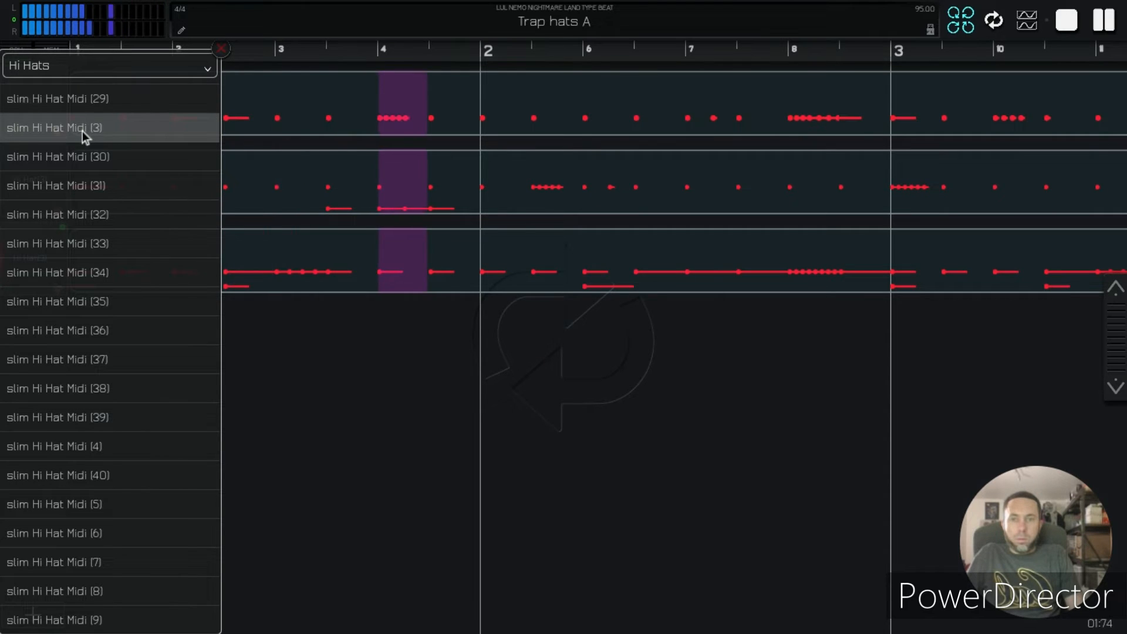
click(74, 583)
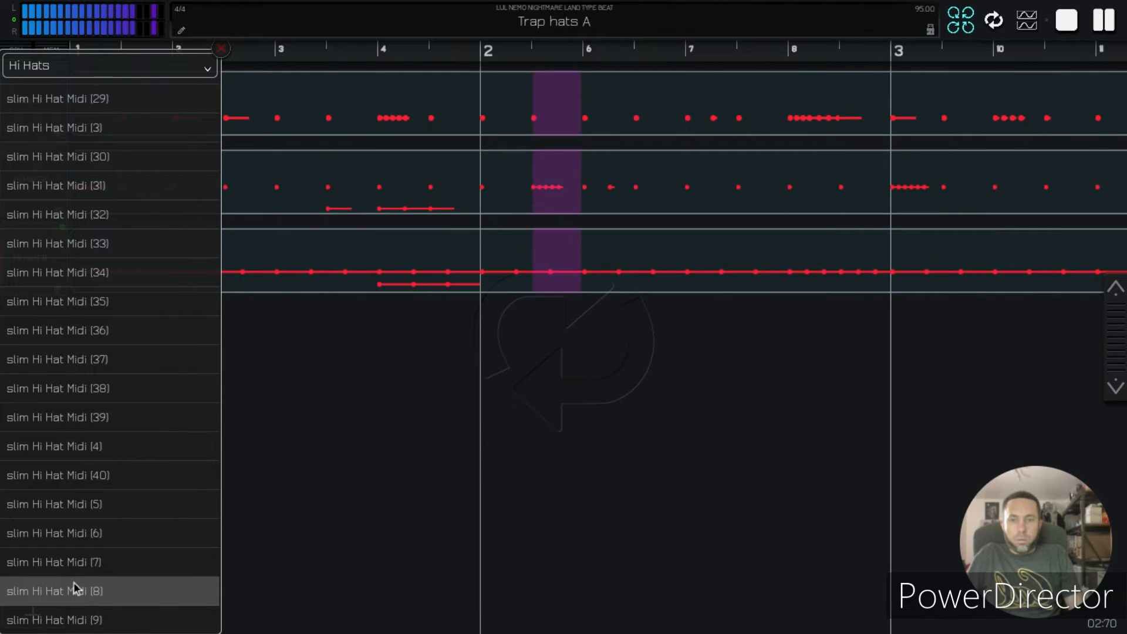
click(72, 456)
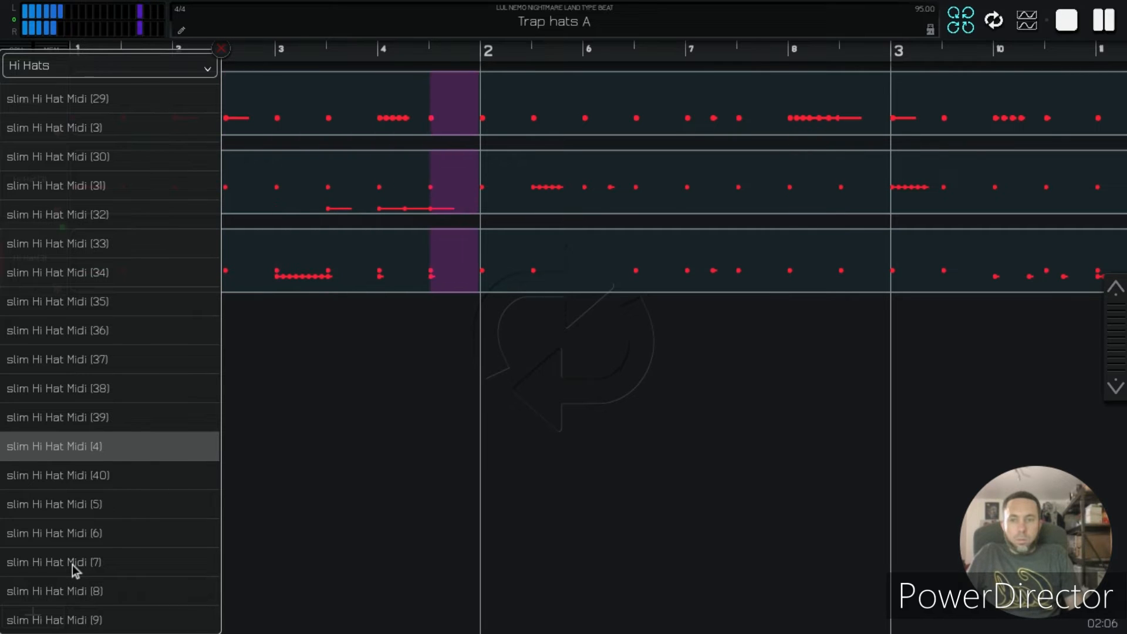
click(515, 94)
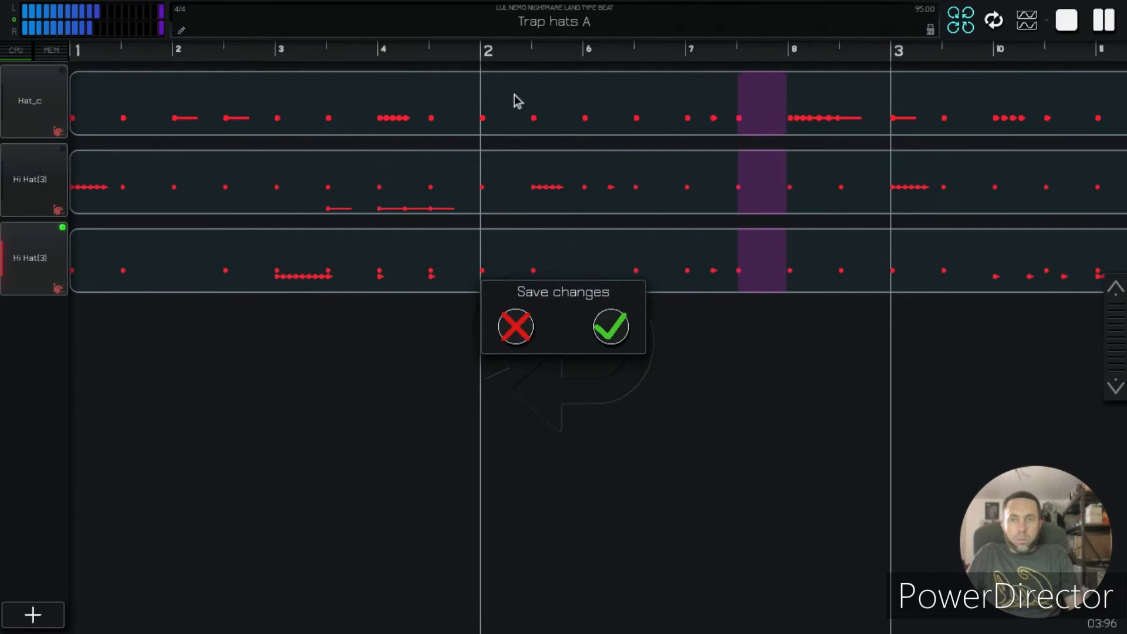
click(614, 329)
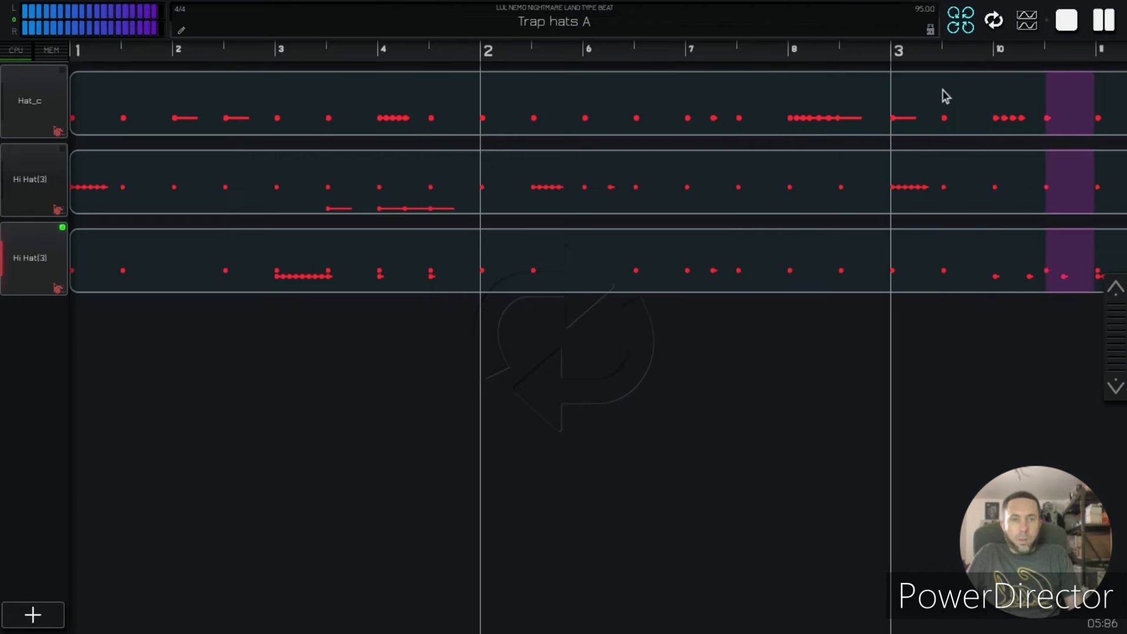
Step: Stop playback and open the duplicated Hi Hat(3) track's notes in the piano roll, focused on beats 3 and 4 of measure 1
click(1067, 21)
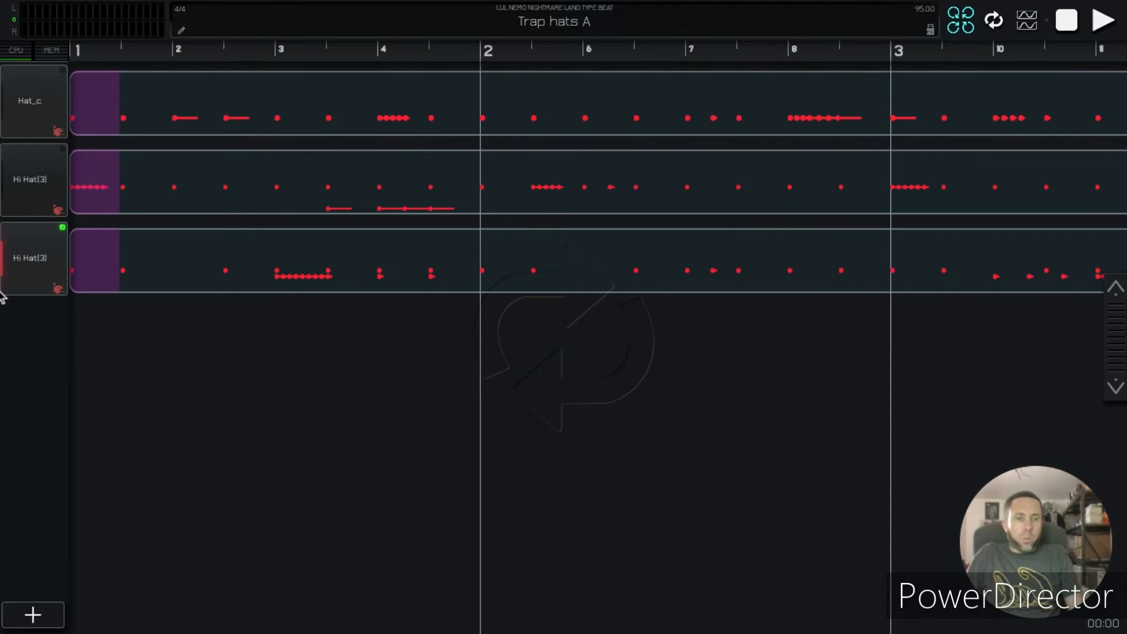
click(30, 288)
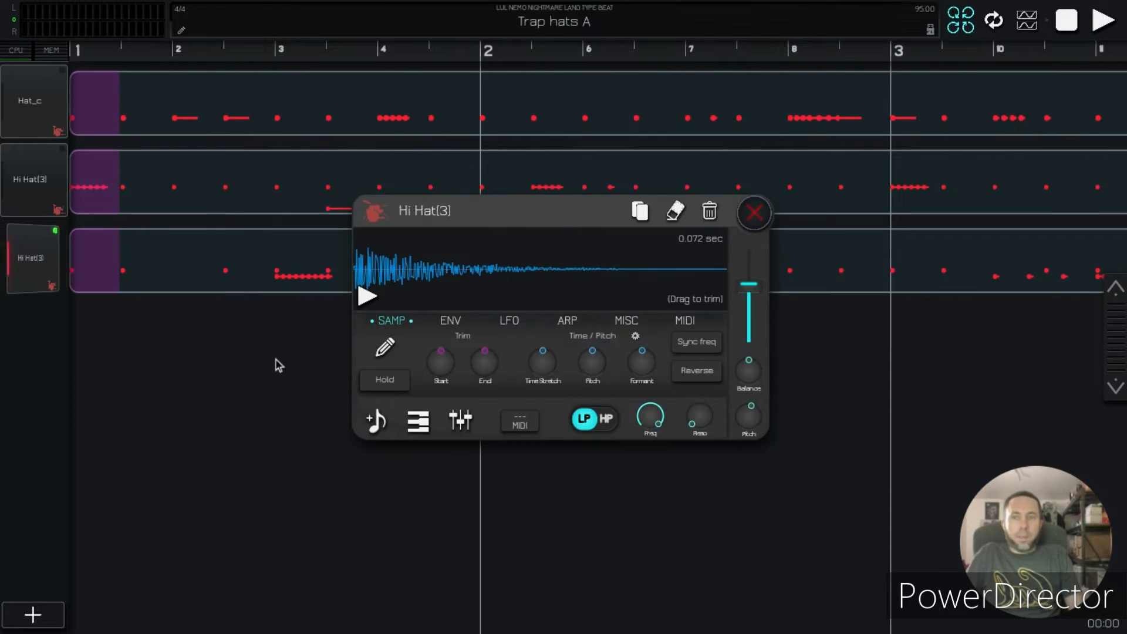
click(411, 427)
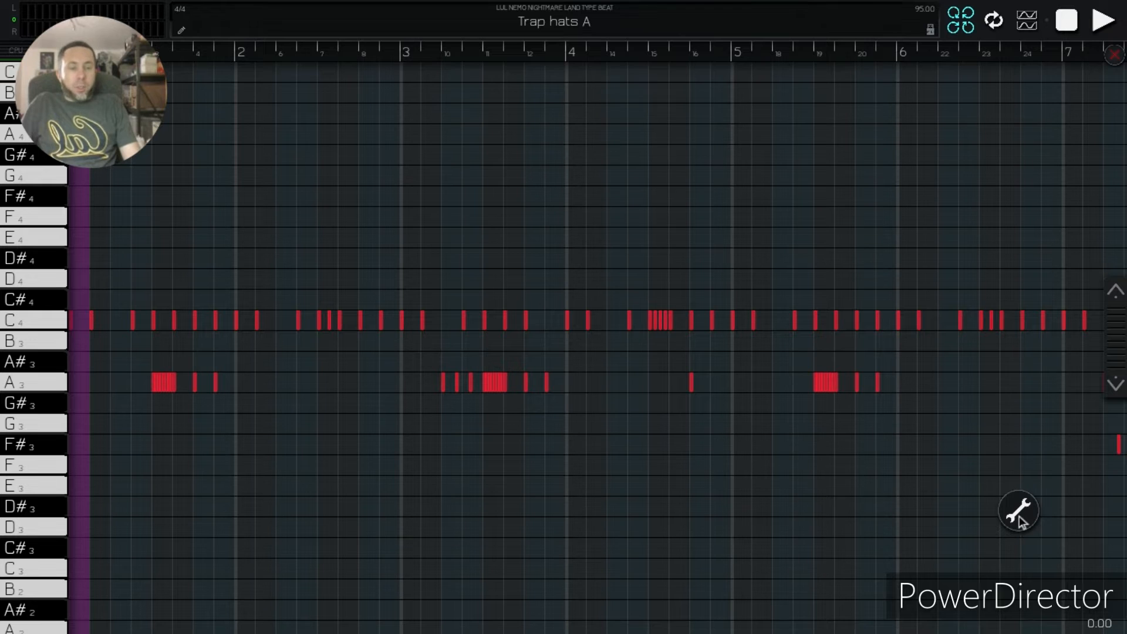
click(1019, 520)
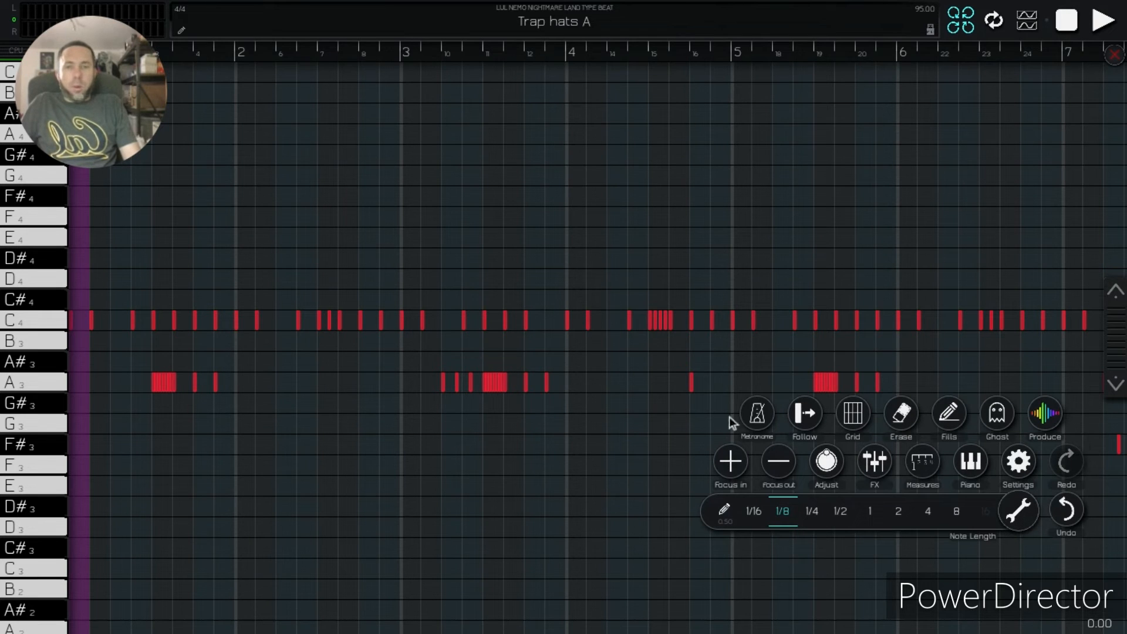
click(730, 462)
click(730, 462)
click(730, 462)
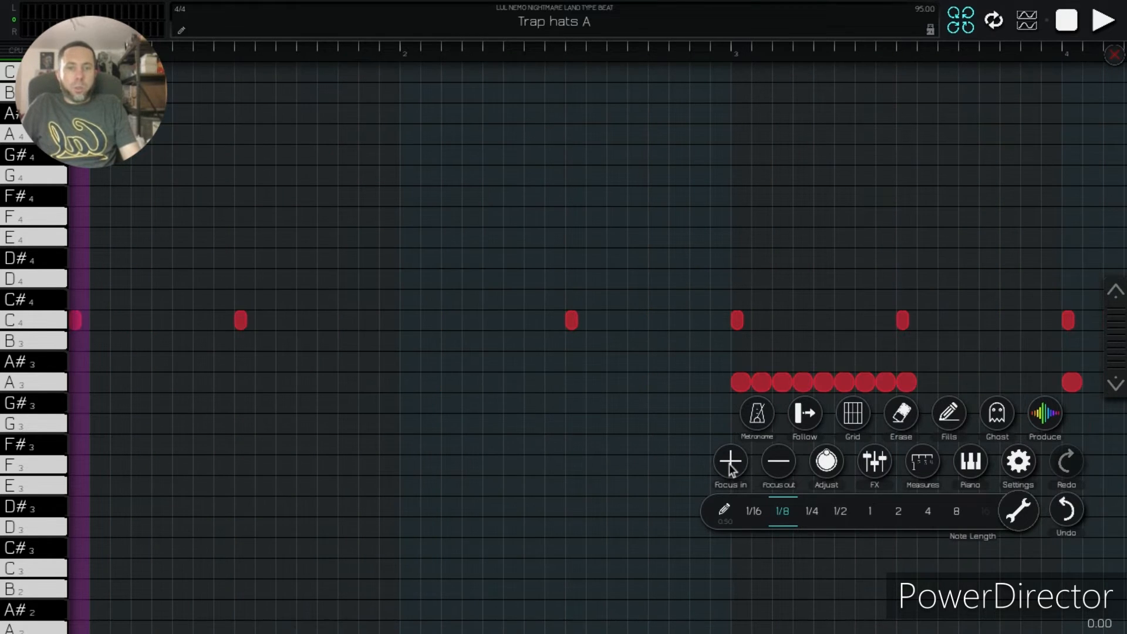
drag(392, 487, 277, 491)
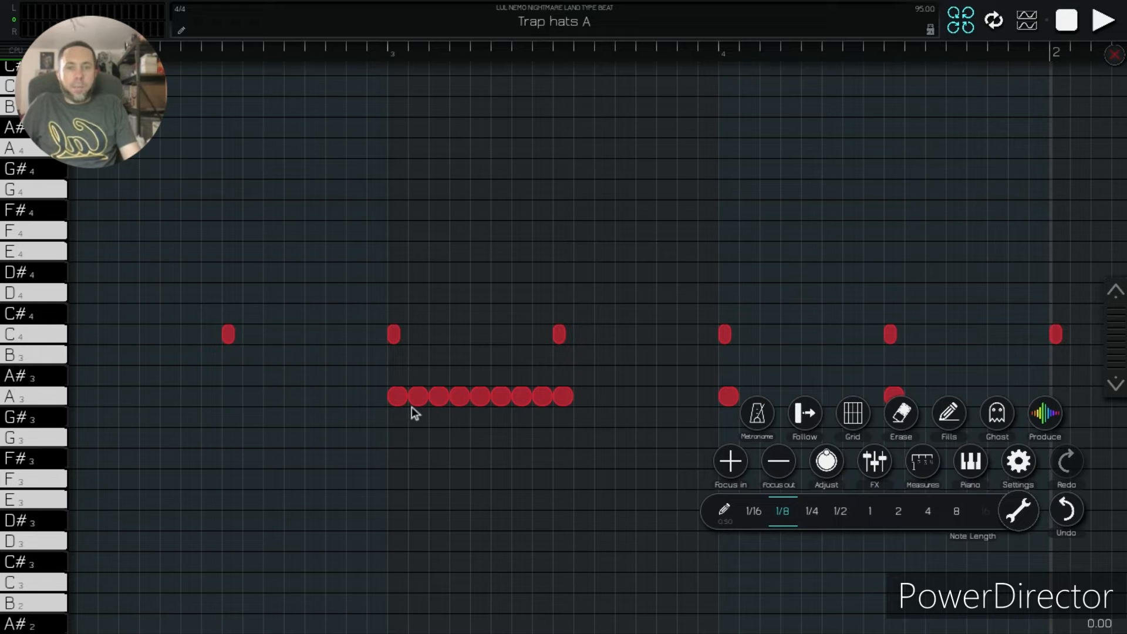
Step: Delete the first and sixth notes of the A3 roll in beat 3 of measure 1, playing the loop to check the rhythm
click(400, 398)
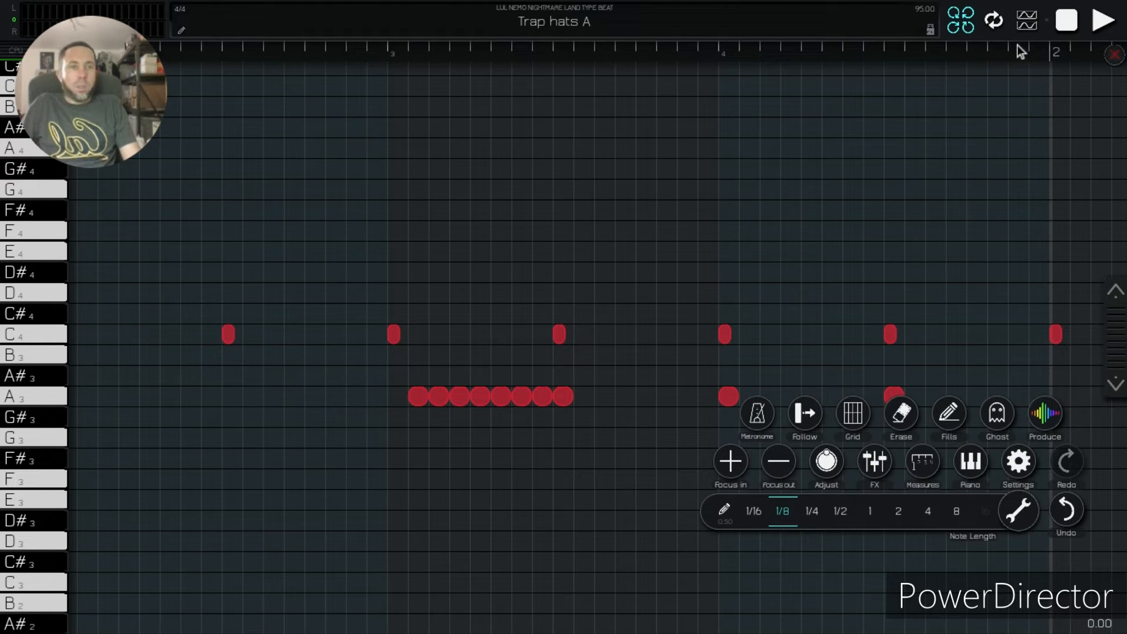
click(1104, 21)
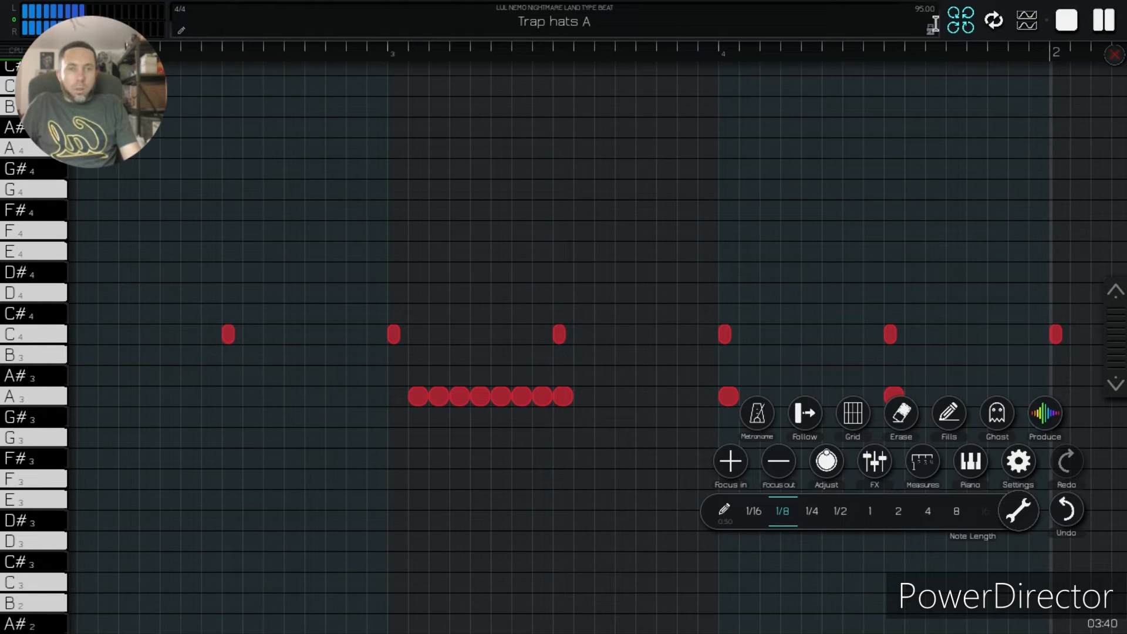
click(1056, 24)
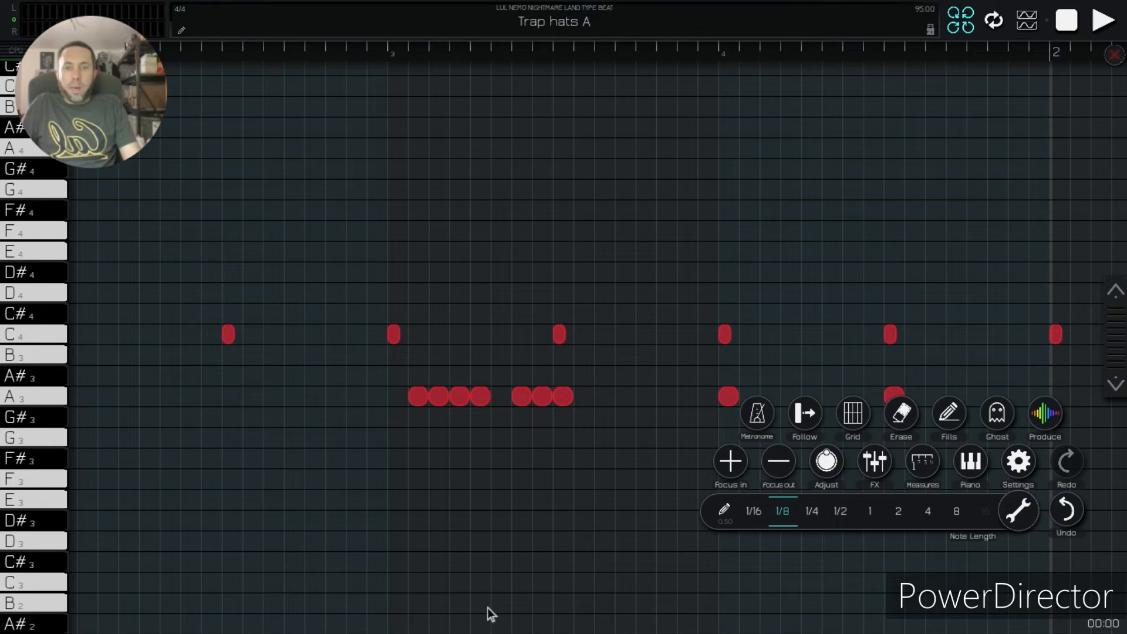
click(1095, 30)
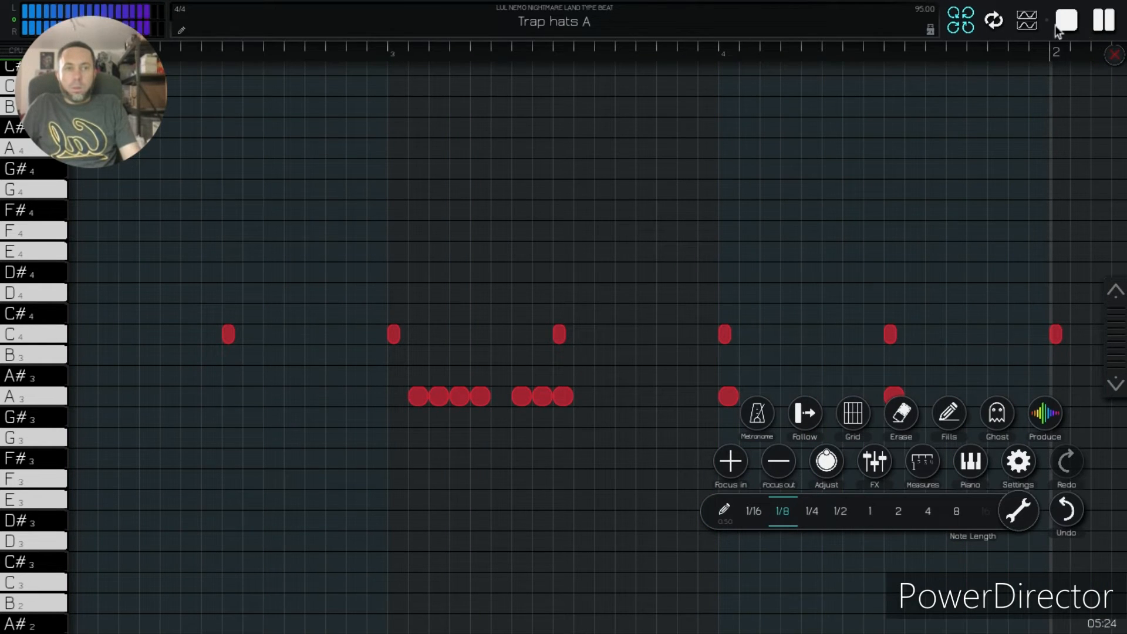
Step: Stop playback and delete the C4 notes in the second half of beat 2 and throughout beat 3 of measure 1
click(1103, 21)
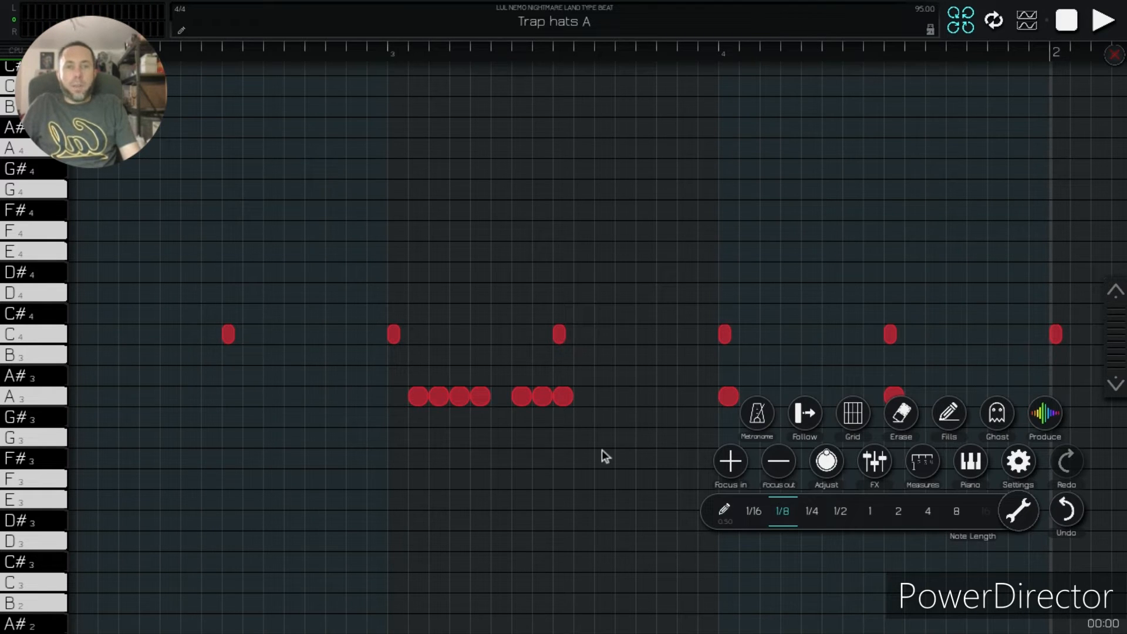
click(228, 334)
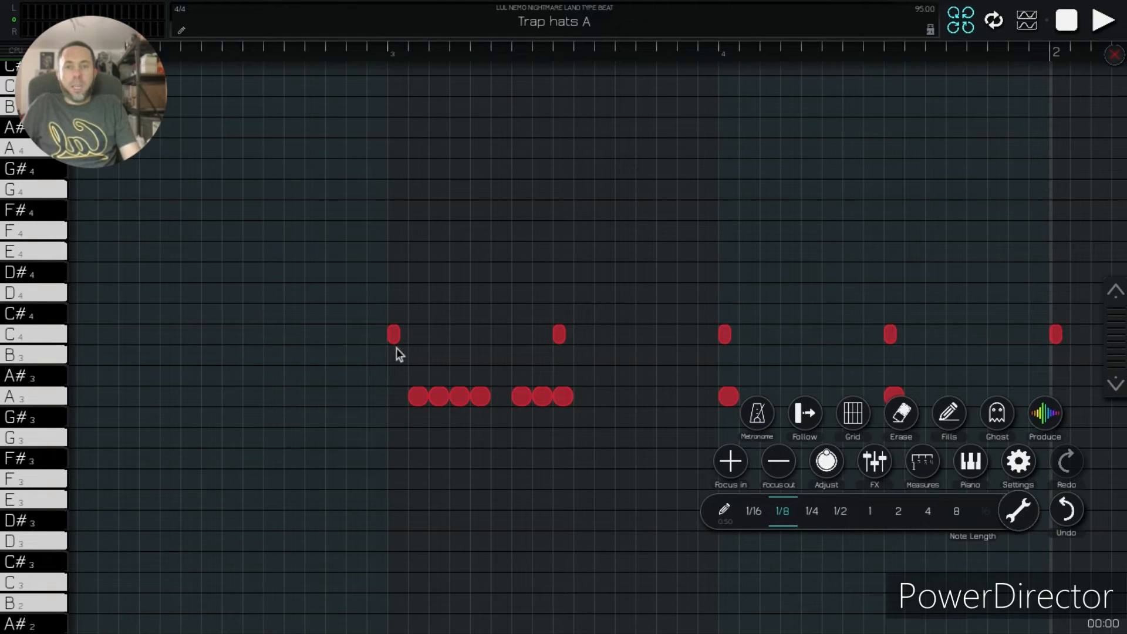
click(560, 332)
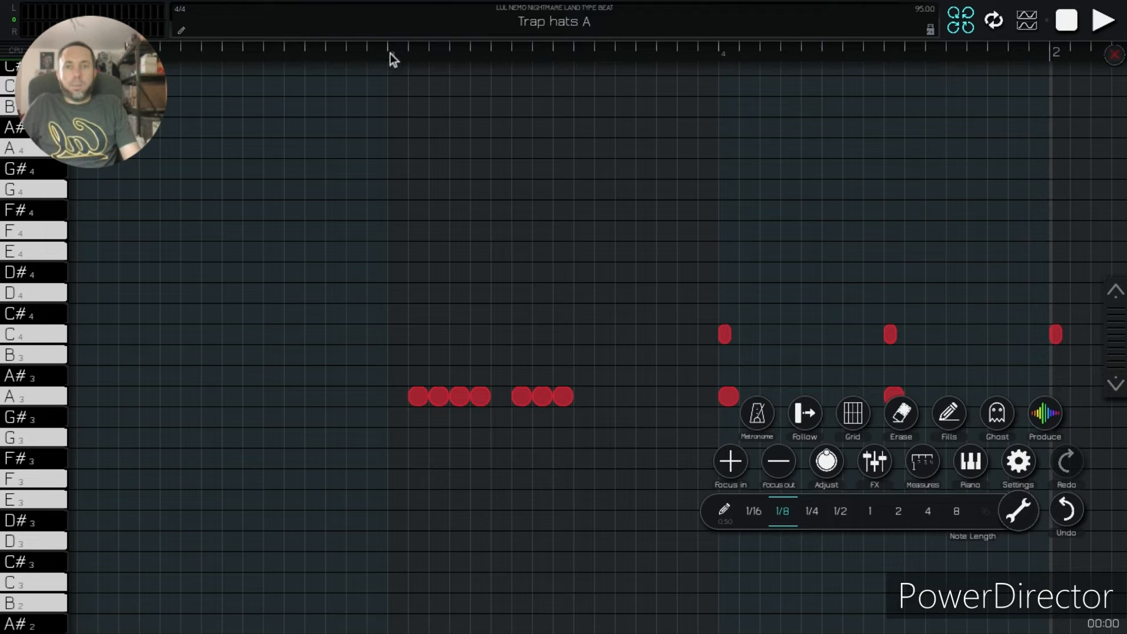
Step: Select the A3 roll in beat 3 of measure 1, move it up to C4 and play the loop to check it
drag(389, 53, 656, 90)
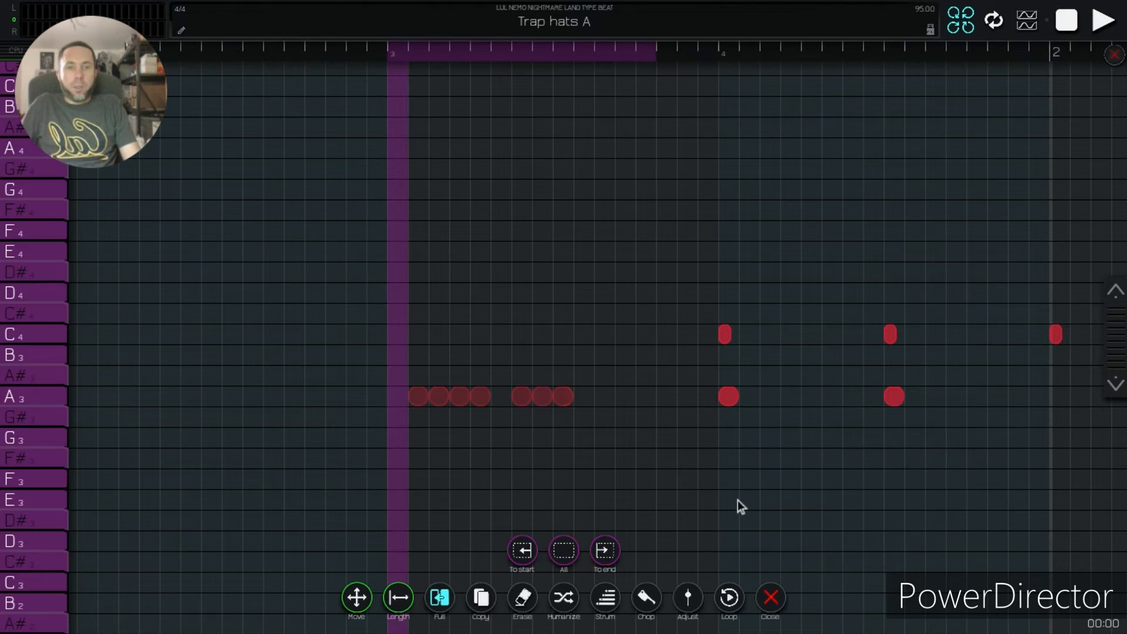
drag(357, 603, 410, 486)
click(1093, 20)
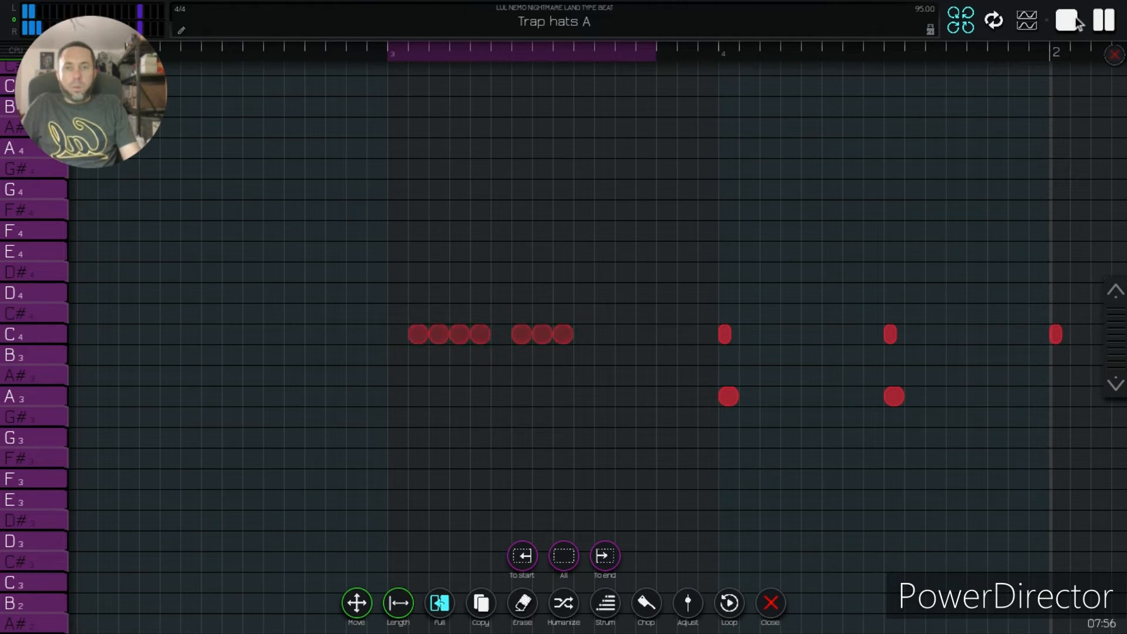
click(1075, 20)
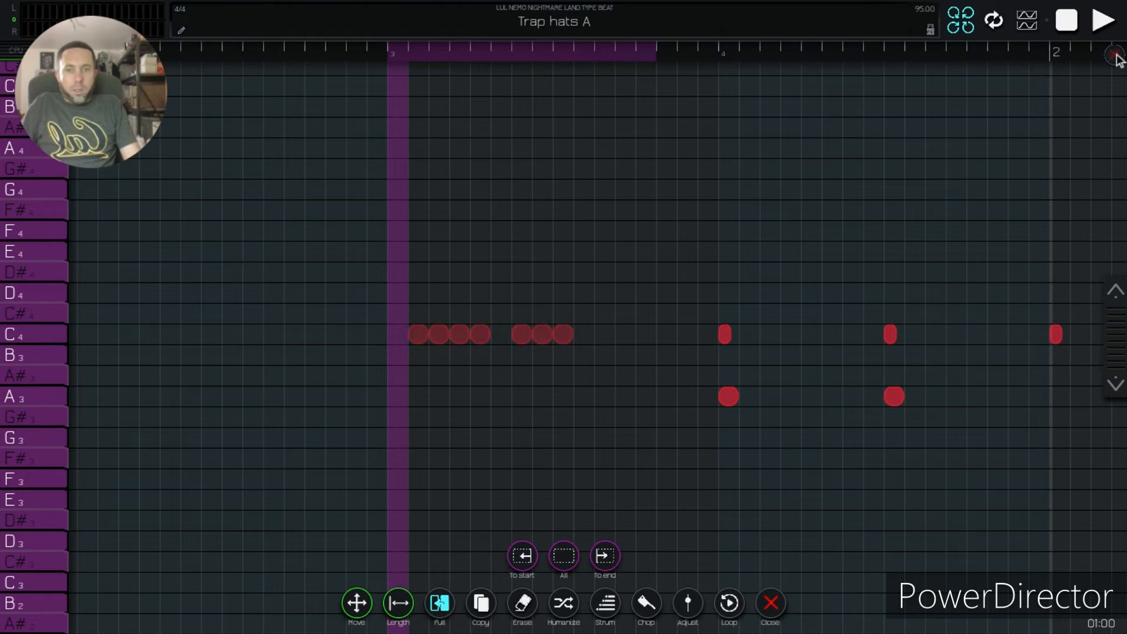
Step: Close the piano roll and save the changes to the Trap hats A loop
click(1116, 54)
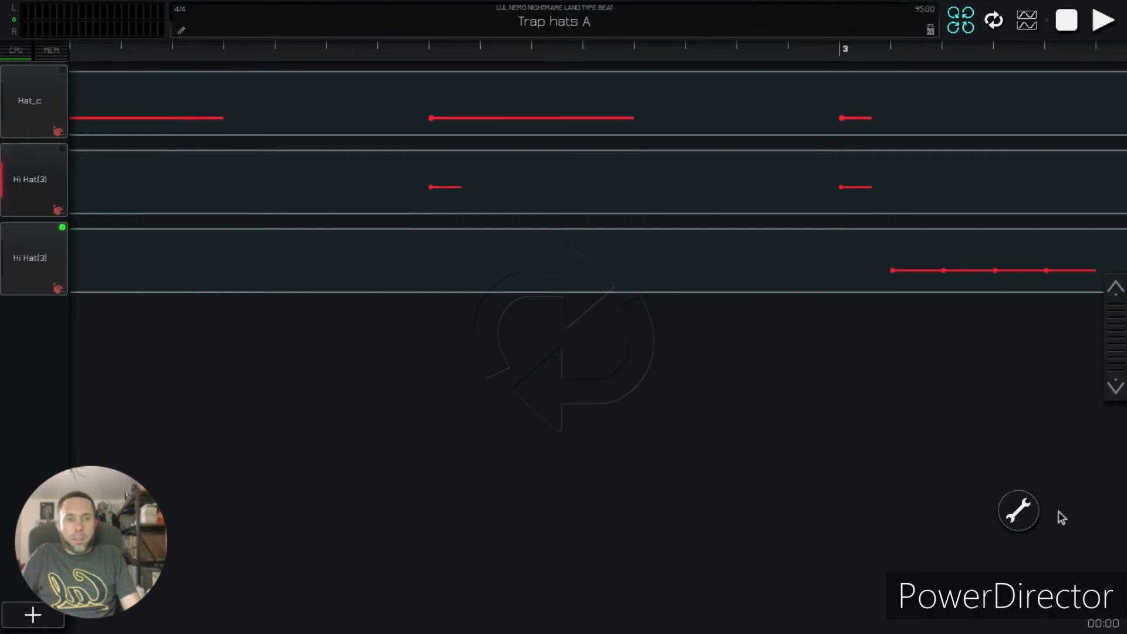
click(1021, 506)
click(1045, 413)
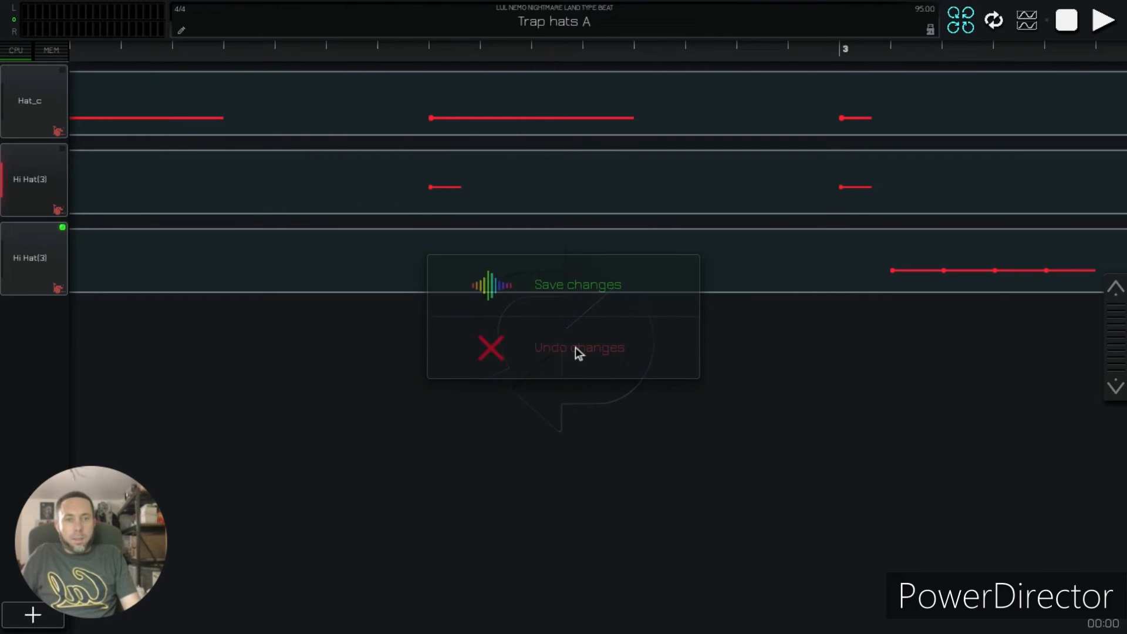
click(579, 286)
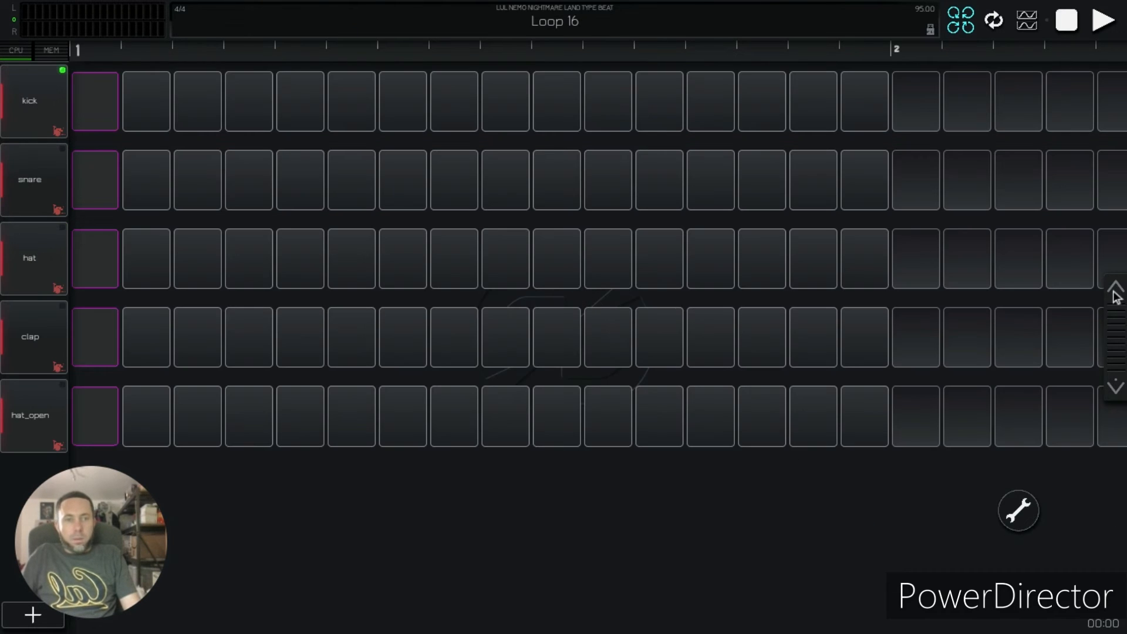
Step: Return to the loop overview, start playback and activate the Chords 1 ISLAND and Melody5 CHORD 2 loops
click(1116, 293)
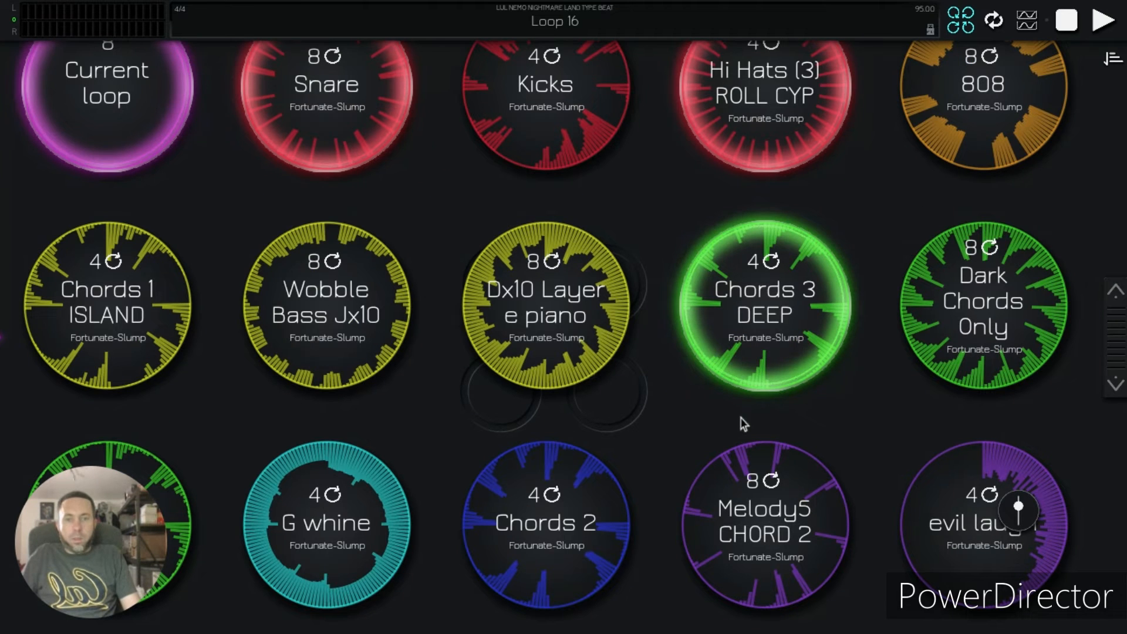
scroll(742, 422, down, 1)
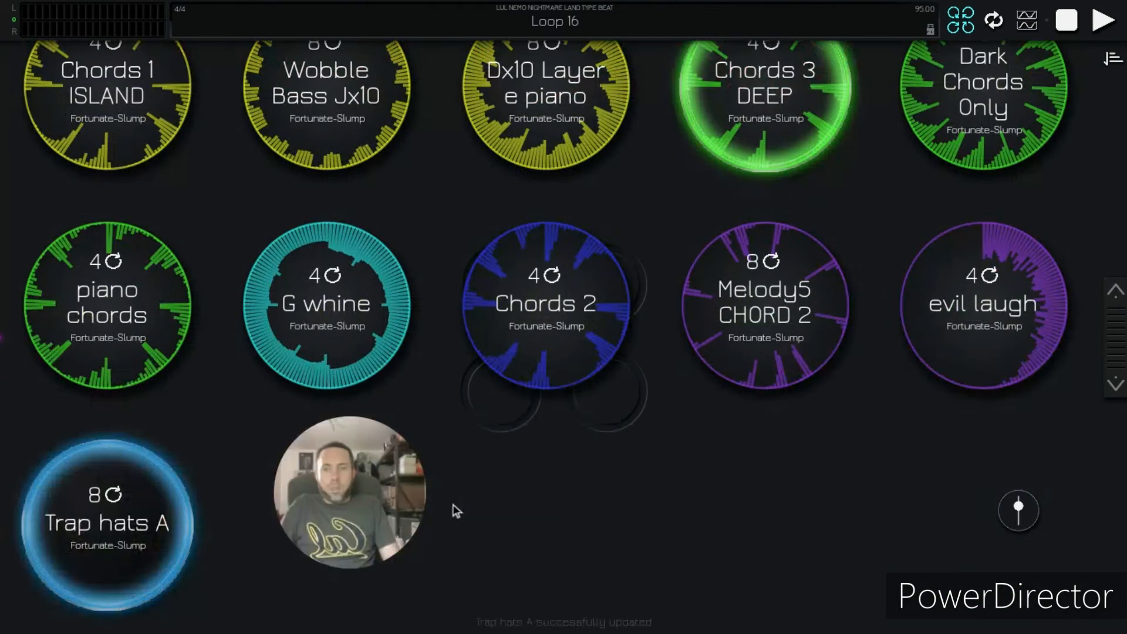
scroll(650, 408, up, 1)
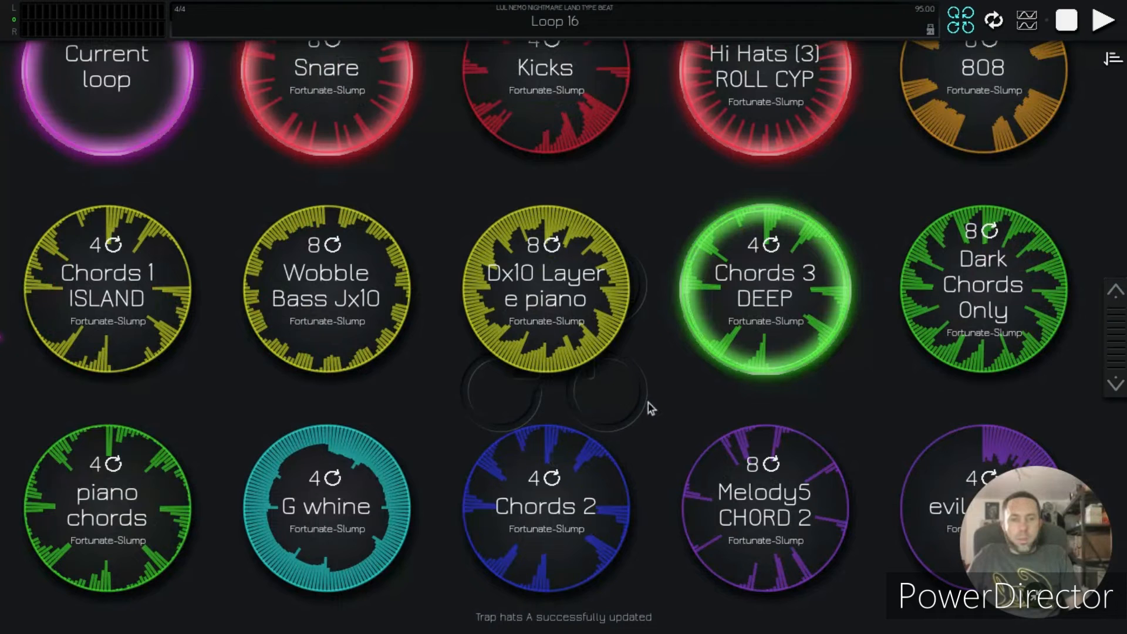
scroll(648, 403, down, 1)
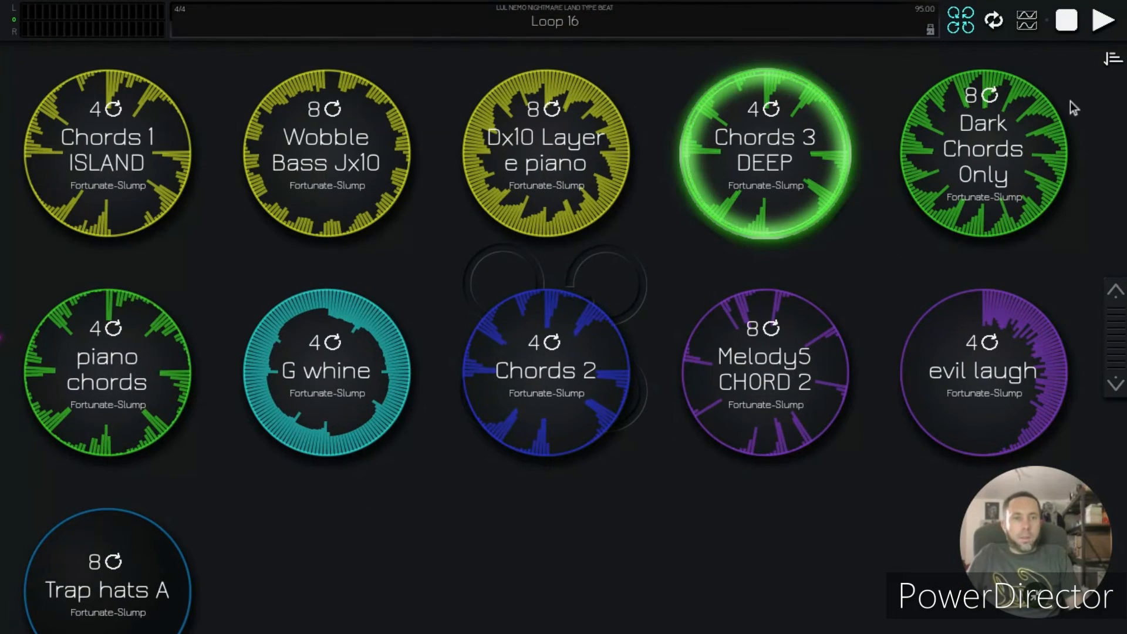
click(1104, 21)
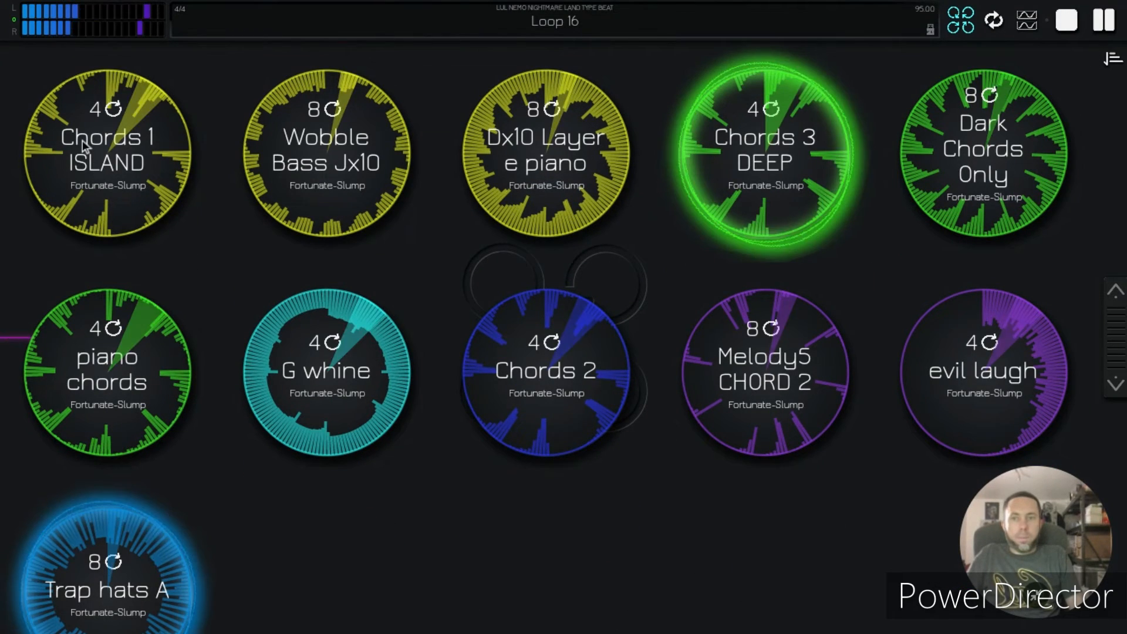
click(92, 185)
click(722, 434)
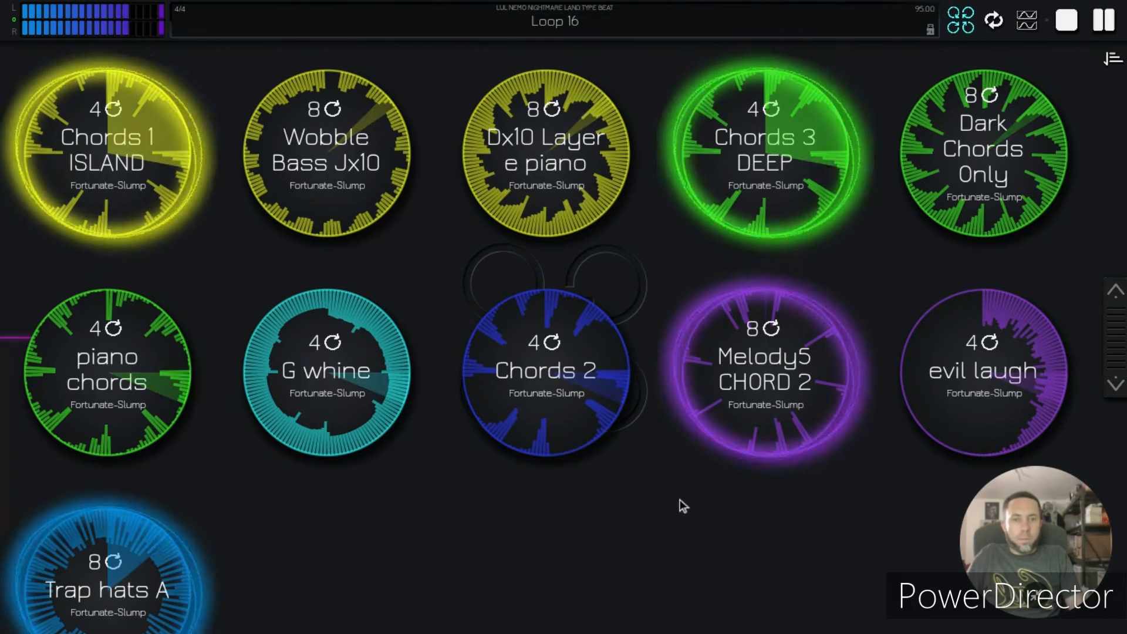
Step: Audition the Dx10 Layer e piano and Dark Chords Only loops against the playing beat, switching each back off
scroll(125, 488, up, 3)
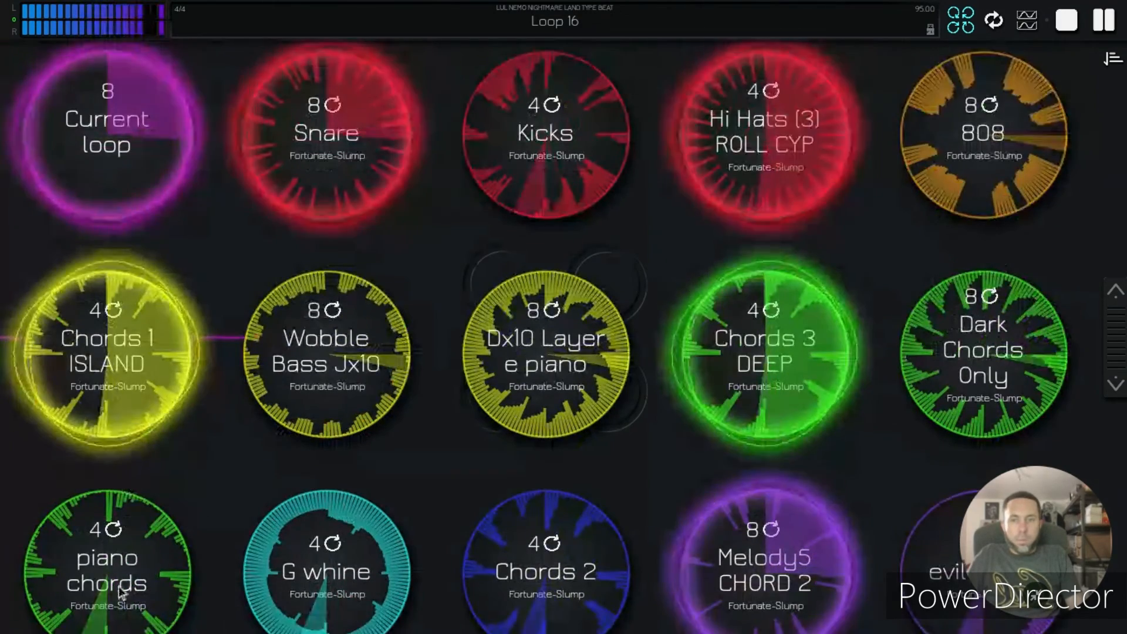
scroll(120, 582, down, 2)
scroll(616, 372, up, 1)
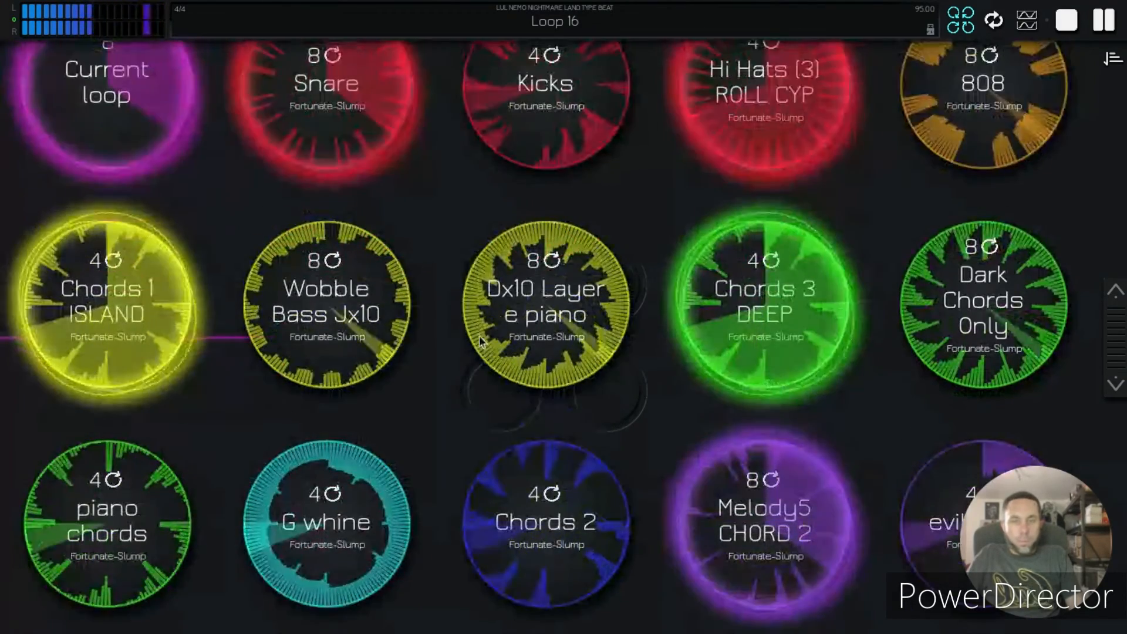
click(498, 315)
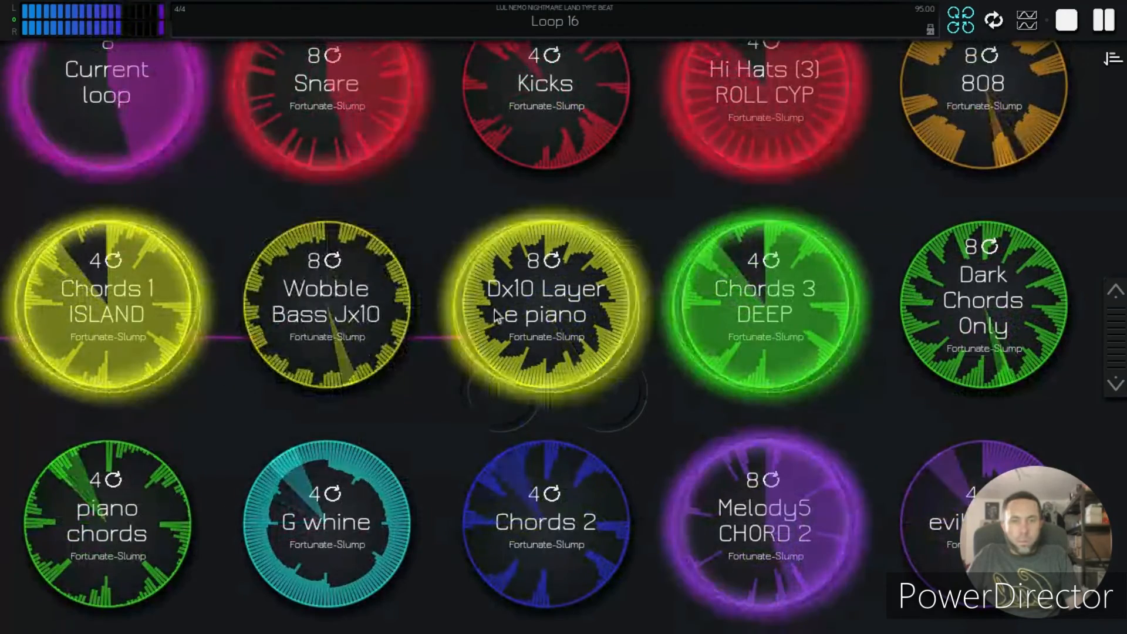
click(495, 308)
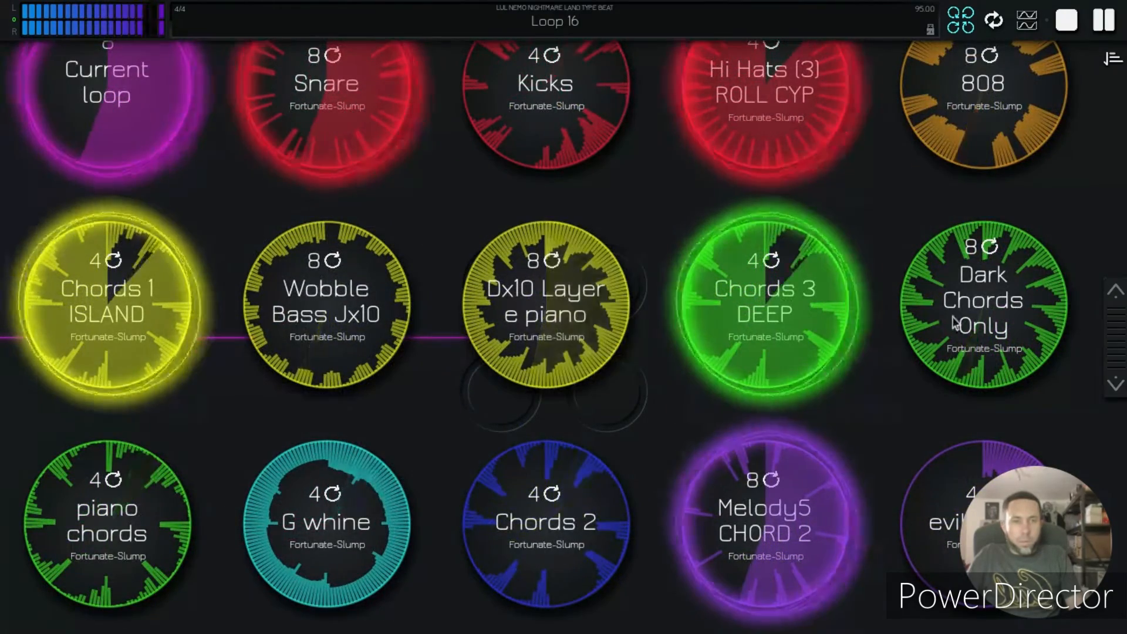
click(1004, 310)
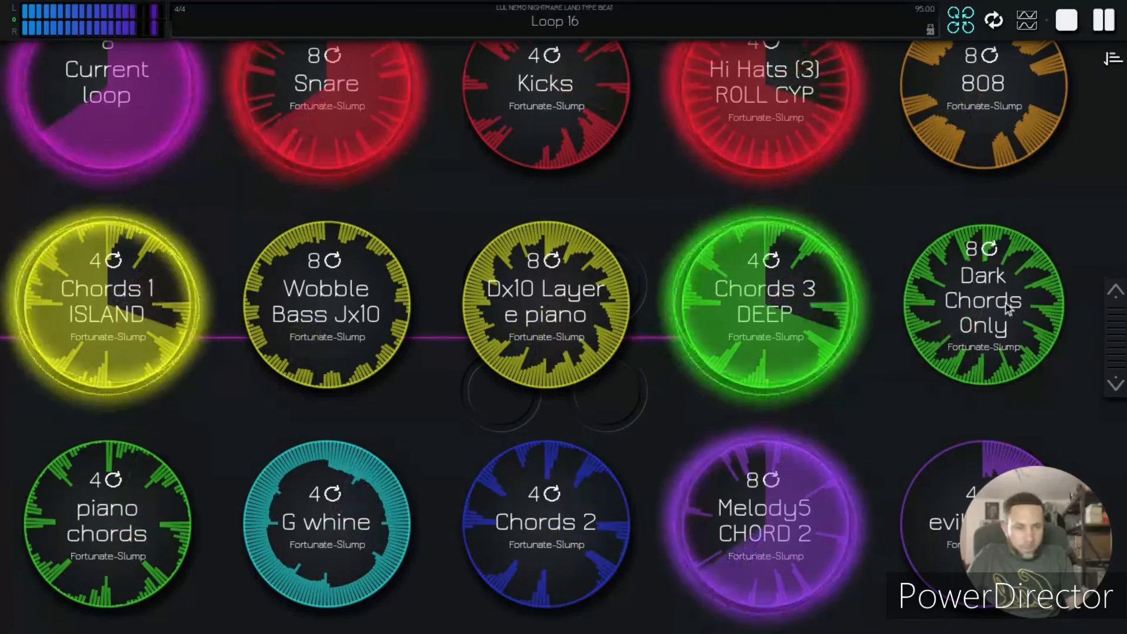
click(1005, 311)
scroll(499, 406, down, 3)
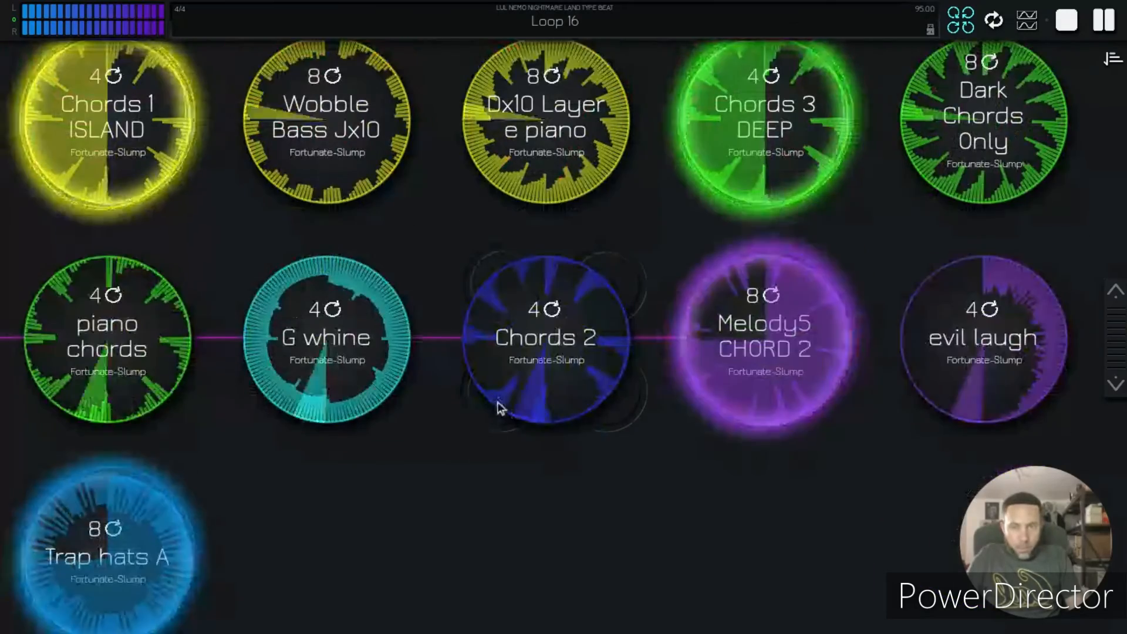
scroll(526, 407, up, 4)
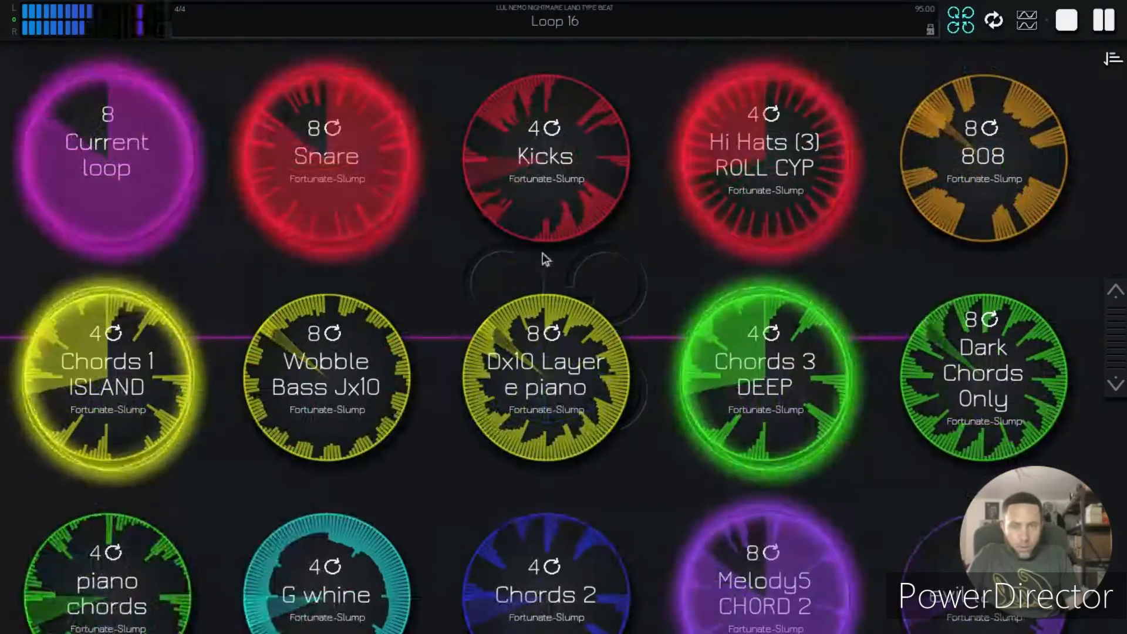
scroll(541, 256, down, 2)
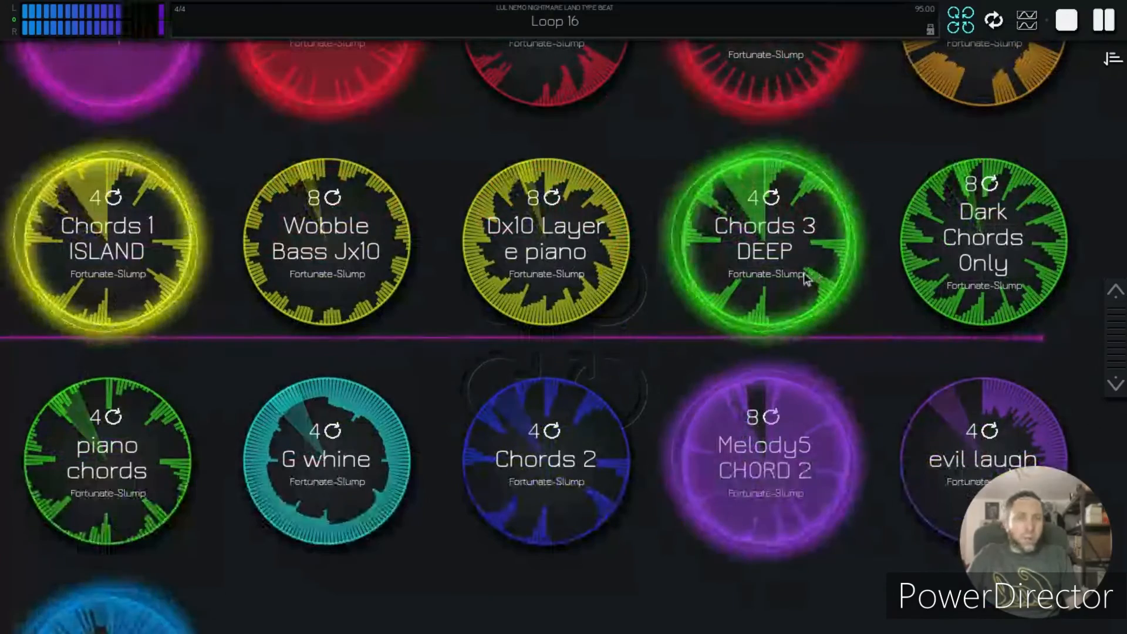
Step: Open the Melody5 CHORD 2 loop for editing, stop playback and look through its instrument tracks
right_click(782, 438)
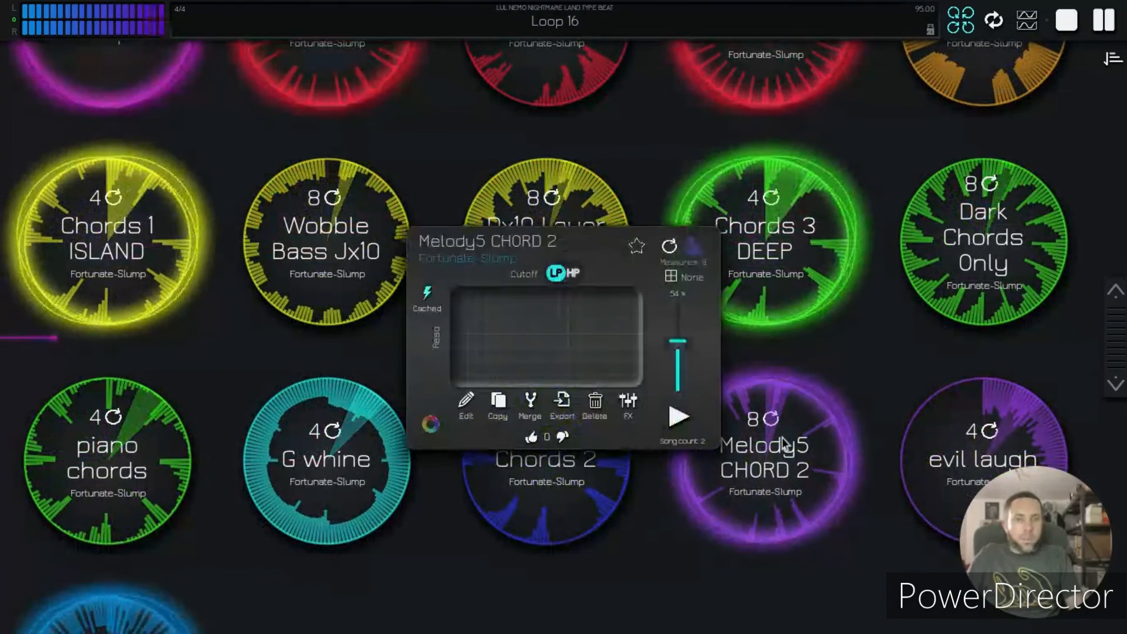
click(467, 399)
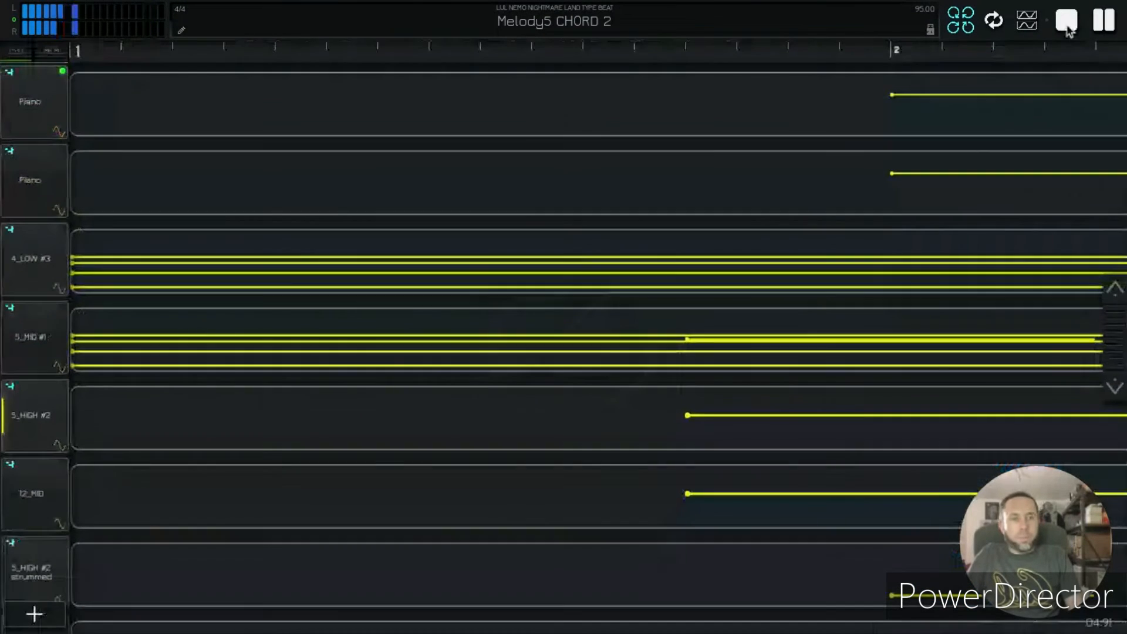
click(1067, 23)
scroll(41, 452, down, 5)
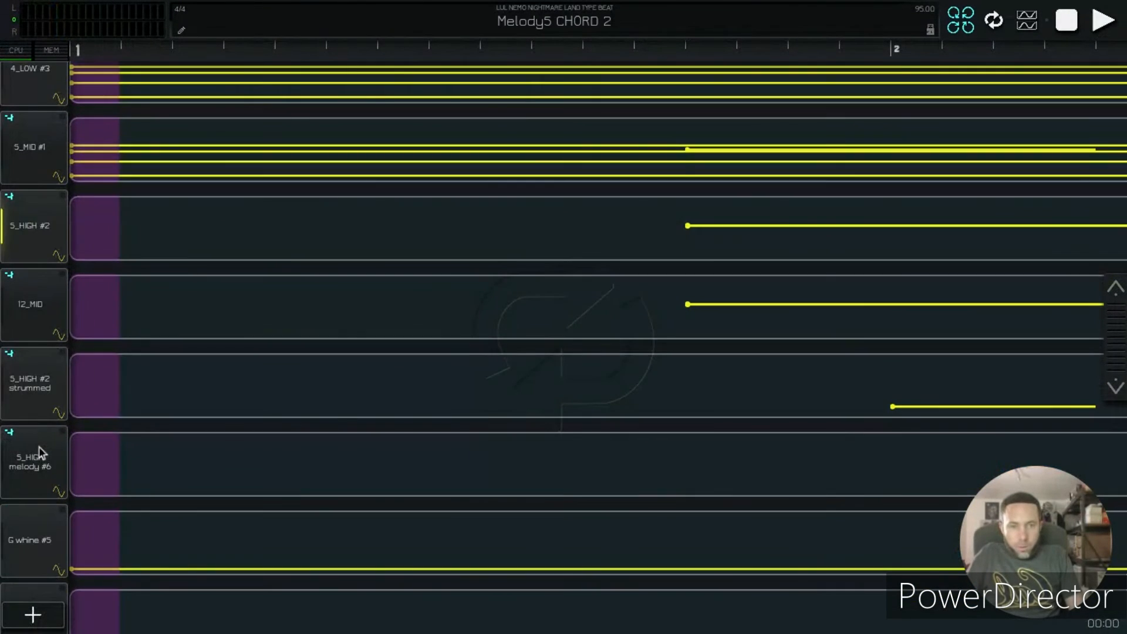
scroll(38, 452, up, 5)
scroll(39, 446, down, 2)
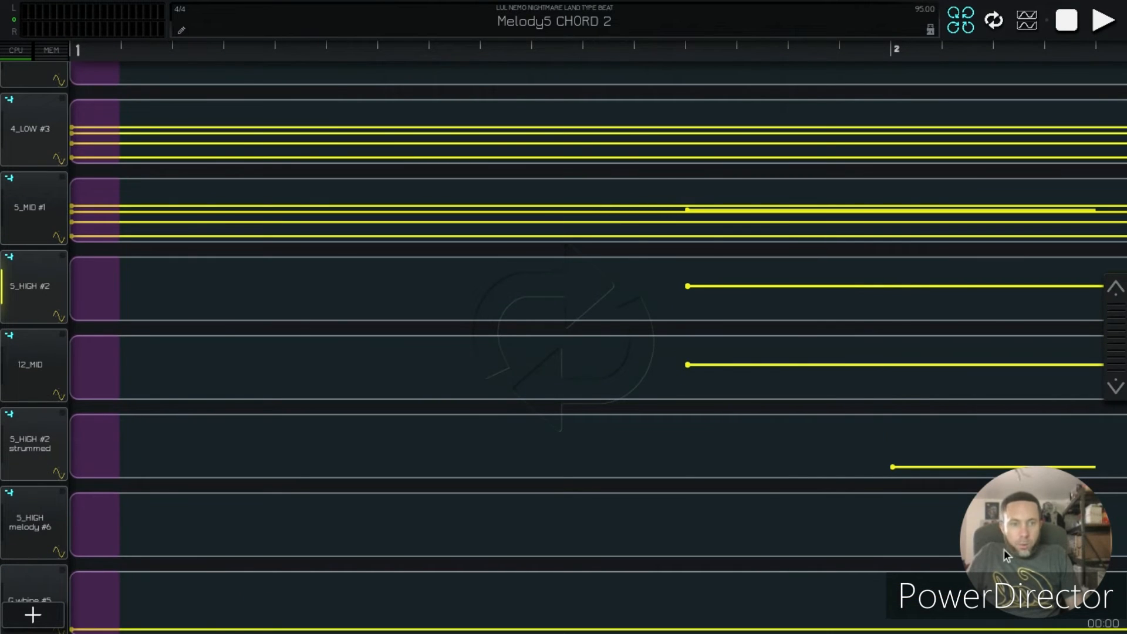
Step: Save the Melody5 CHORD 2 loop and return to the loop overview
click(1018, 512)
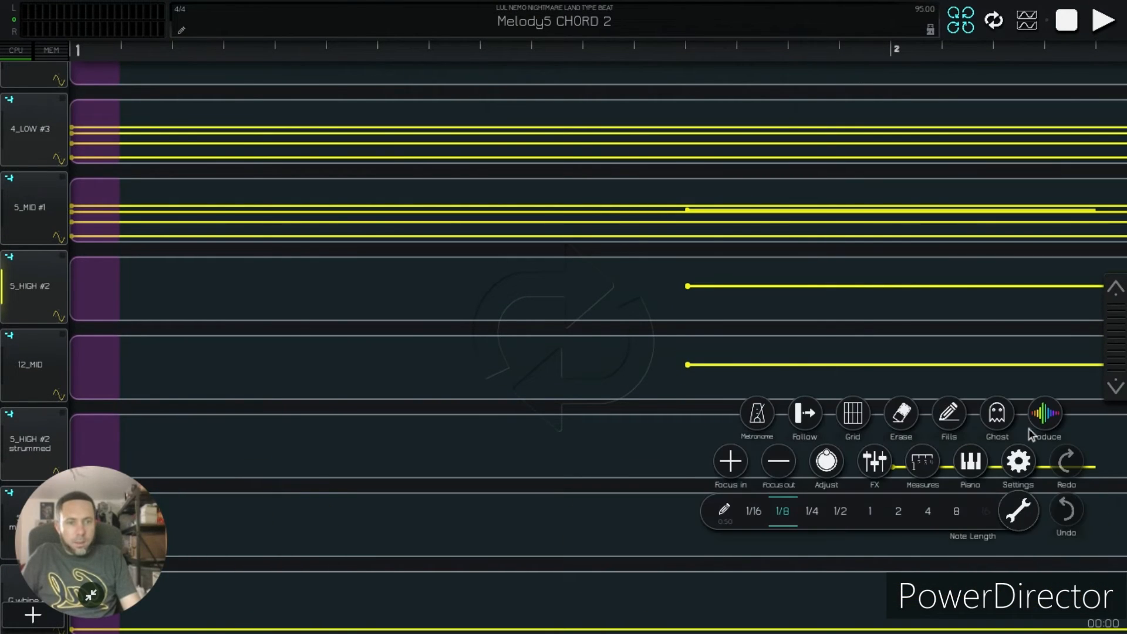
click(1018, 510)
click(664, 285)
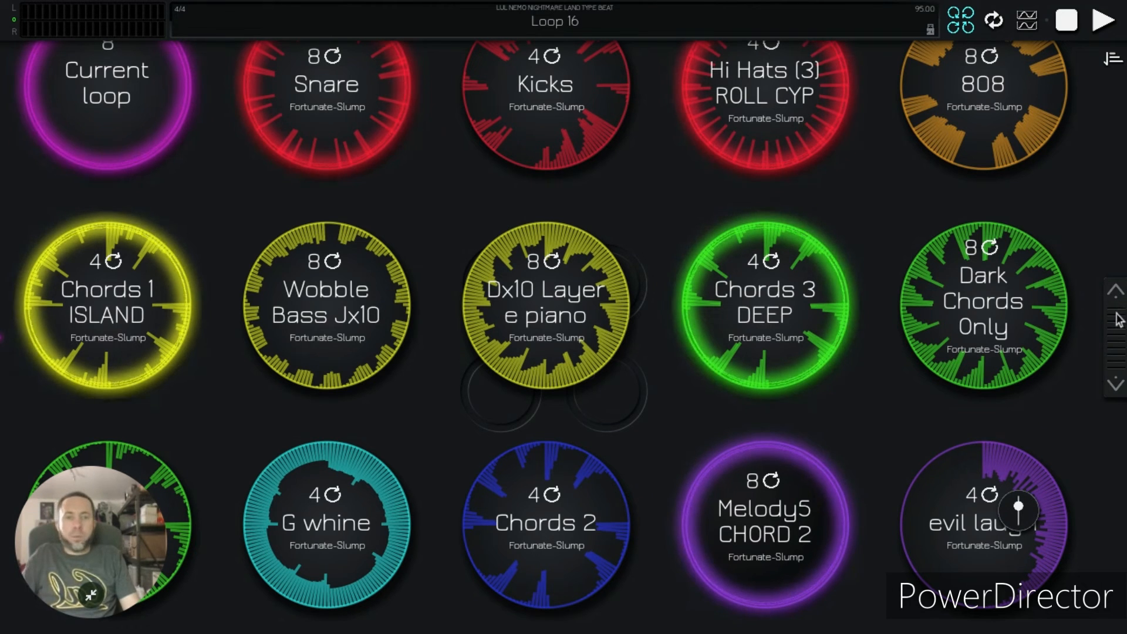
Step: Deactivate the Chords 3 DEEP loop and activate Dark Chords Only in its place
scroll(612, 411, down, 3)
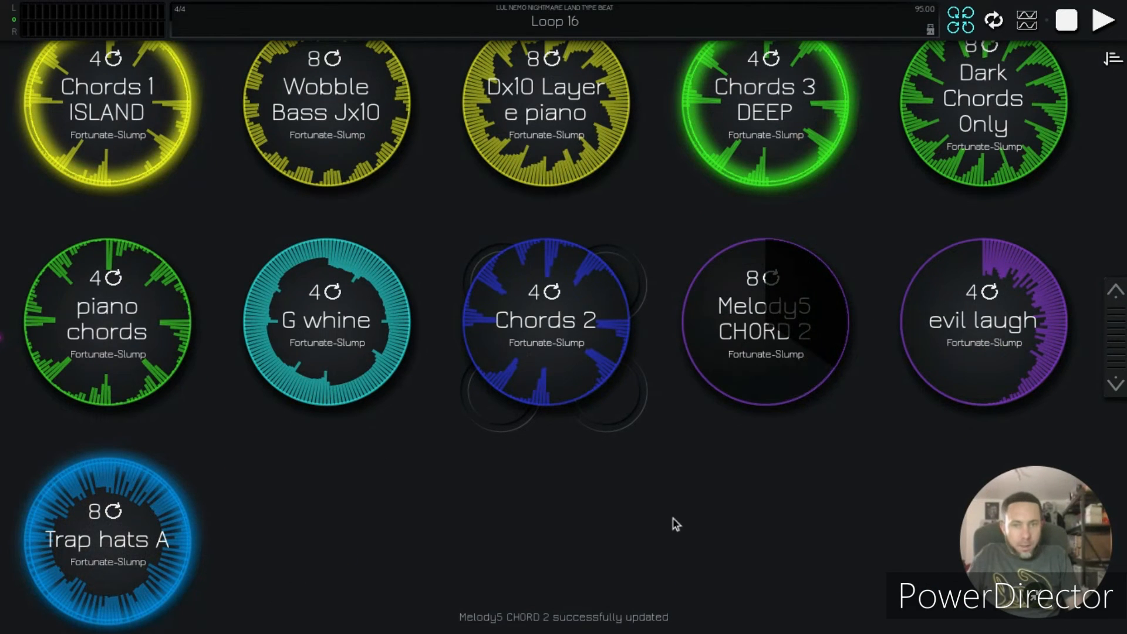
scroll(645, 413, up, 2)
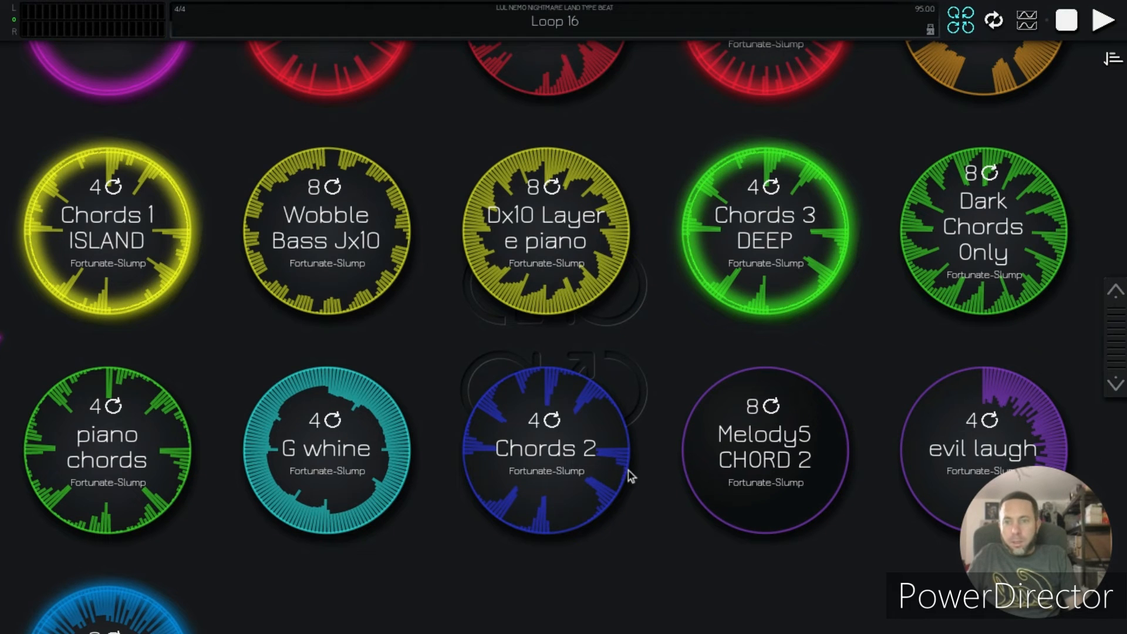
scroll(628, 473, down, 2)
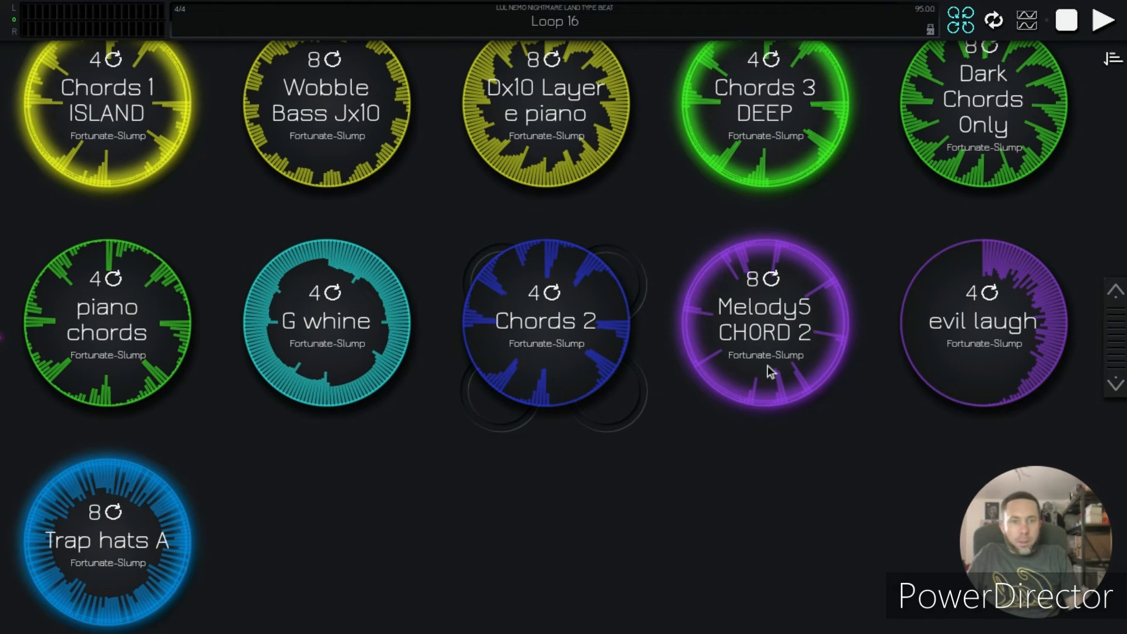
scroll(767, 364, up, 1)
scroll(769, 362, up, 1)
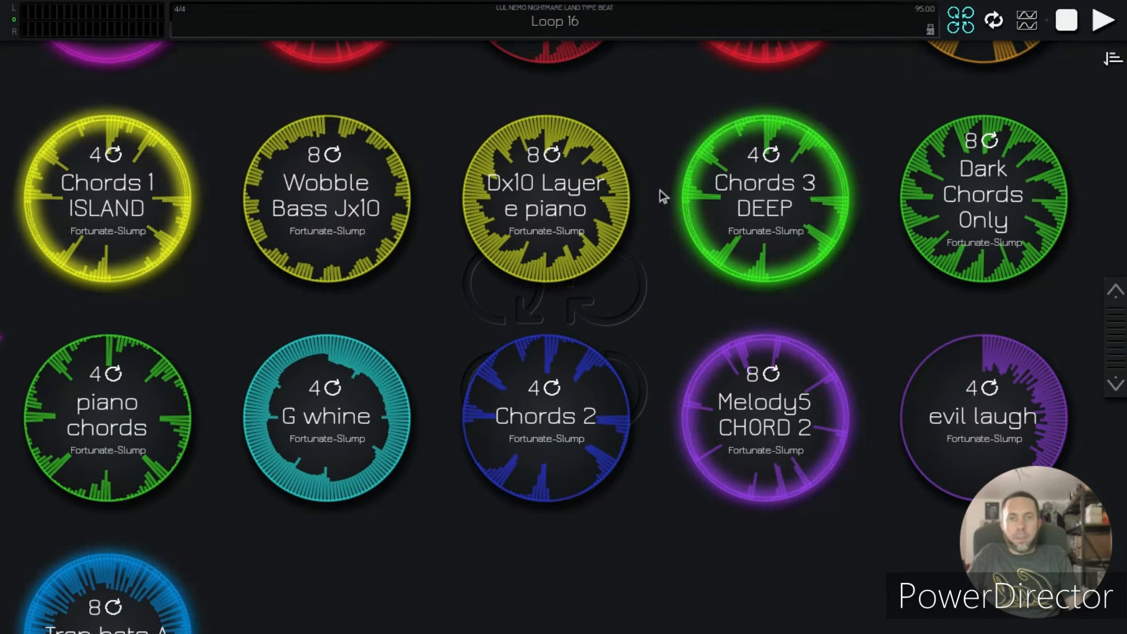
click(816, 231)
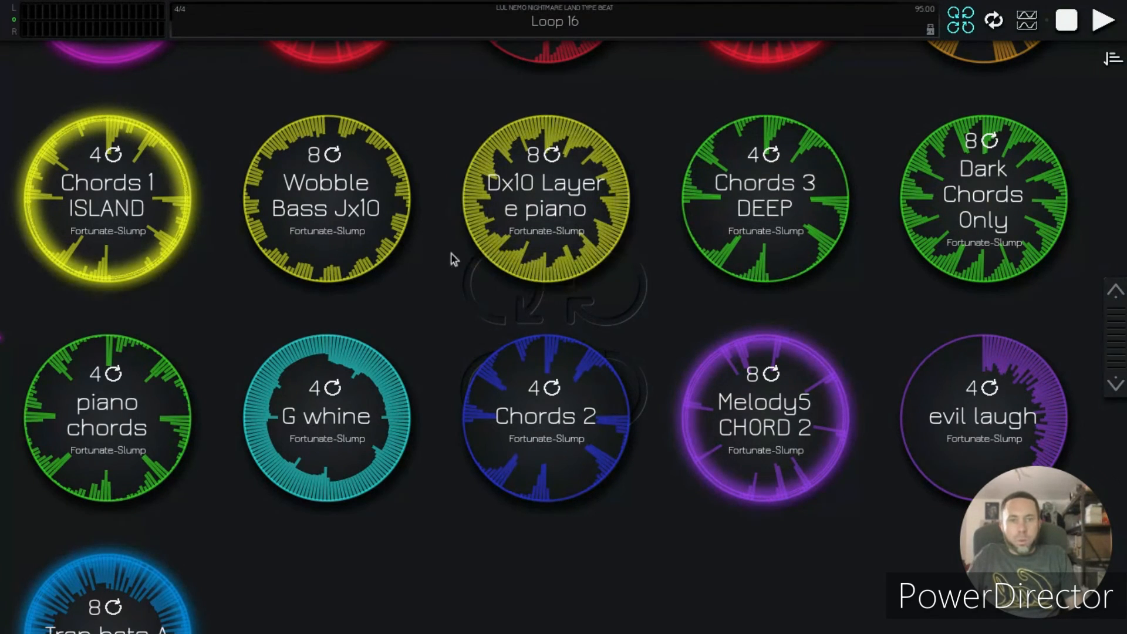
click(992, 188)
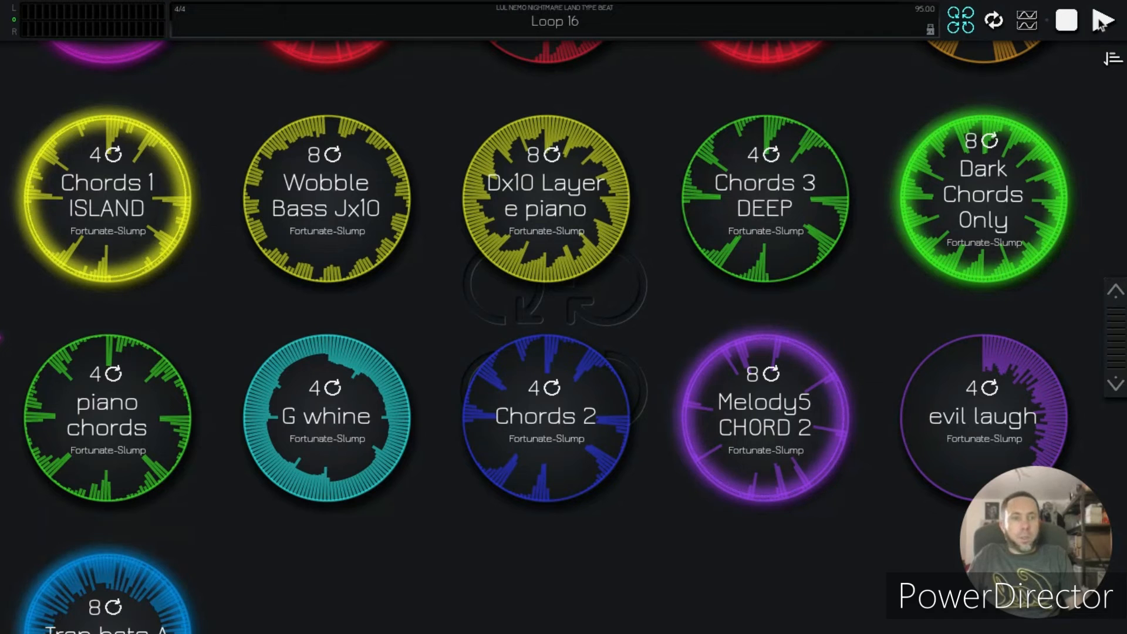
Step: Play the beat with the Dark Chords Only loop active, listen to the combination and stop playback
click(1103, 21)
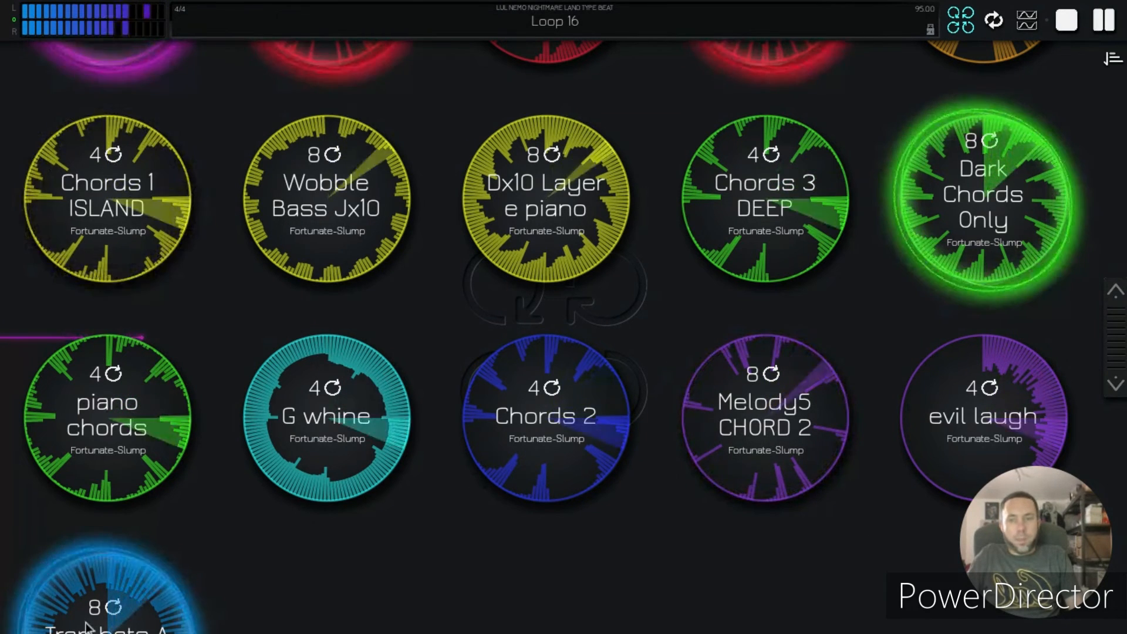
scroll(724, 157, up, 3)
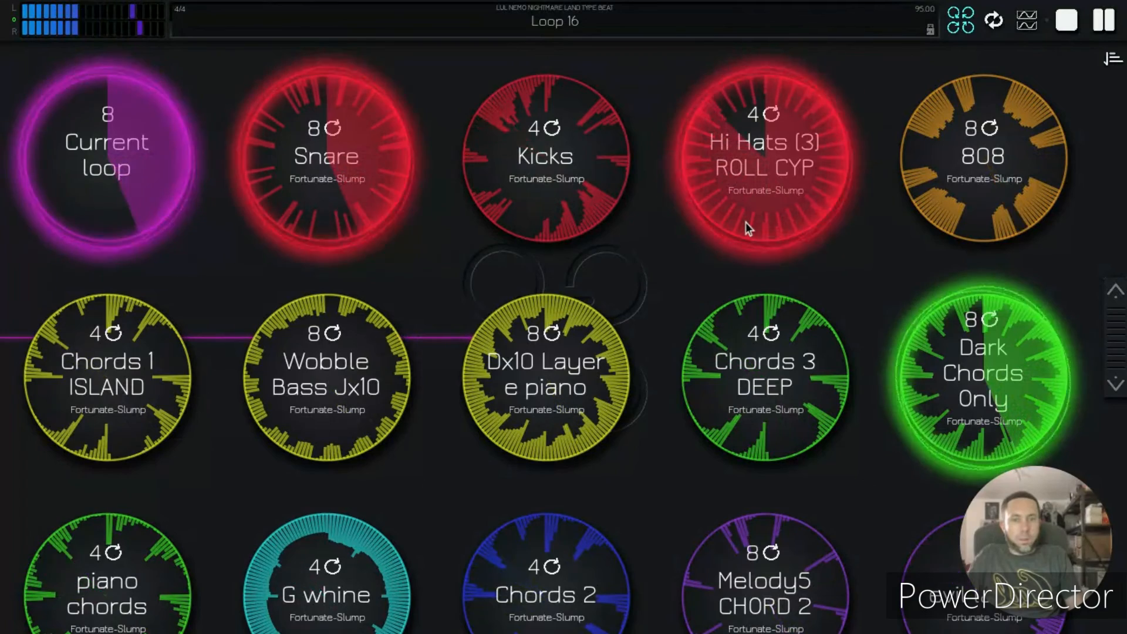
click(1067, 27)
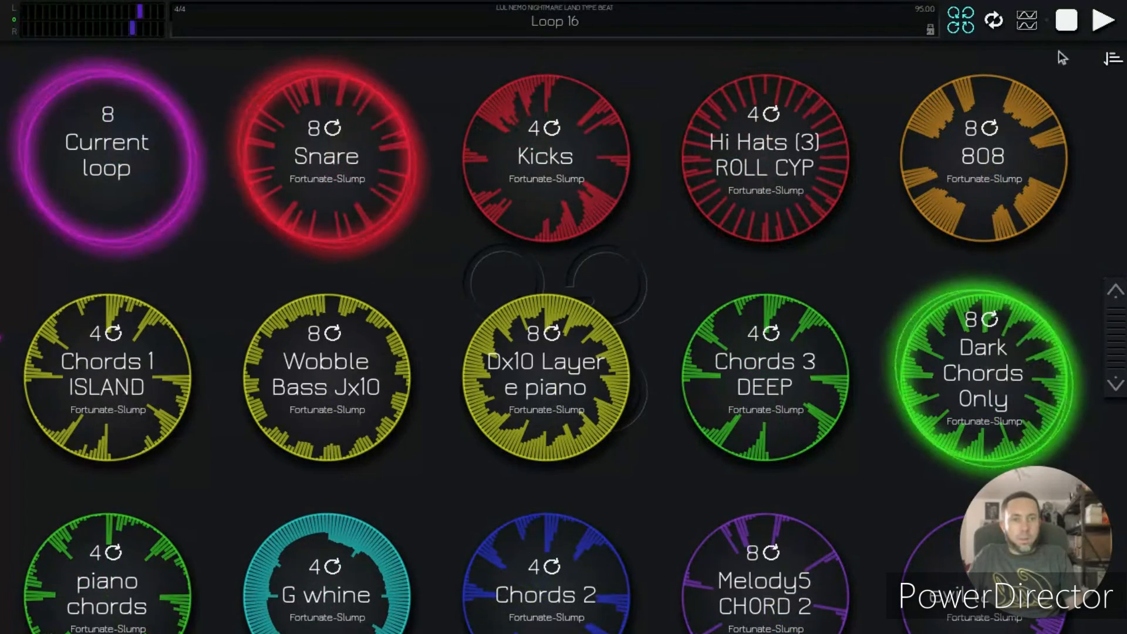
Step: Open the Melody5 CHORD 2 loop for editing from its loop options
scroll(776, 377, down, 3)
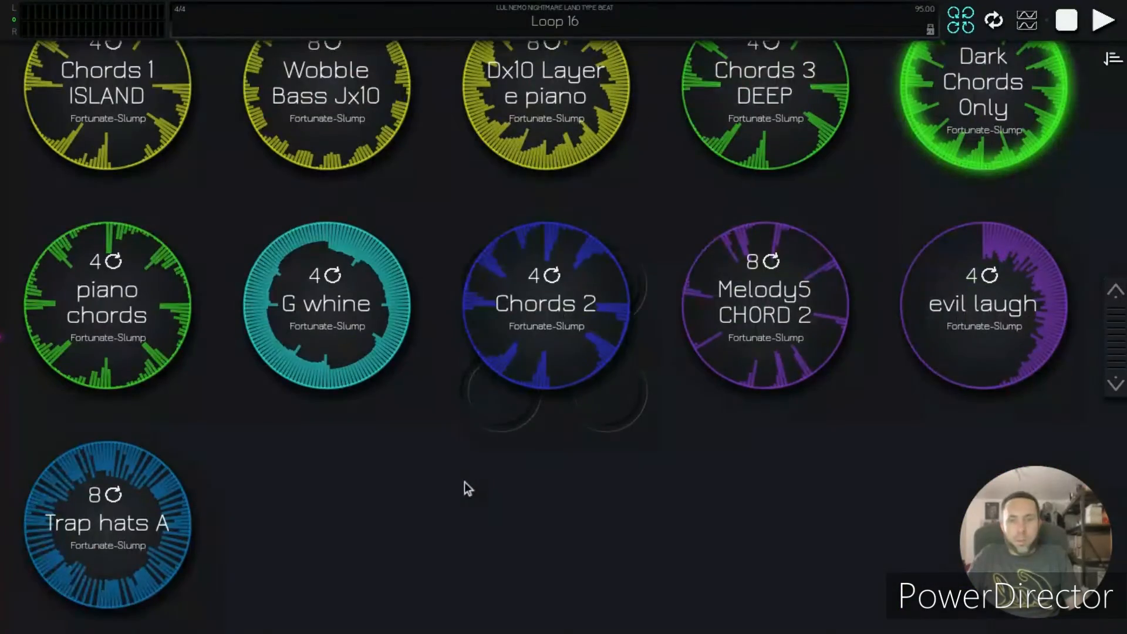
scroll(466, 486, up, 1)
right_click(759, 473)
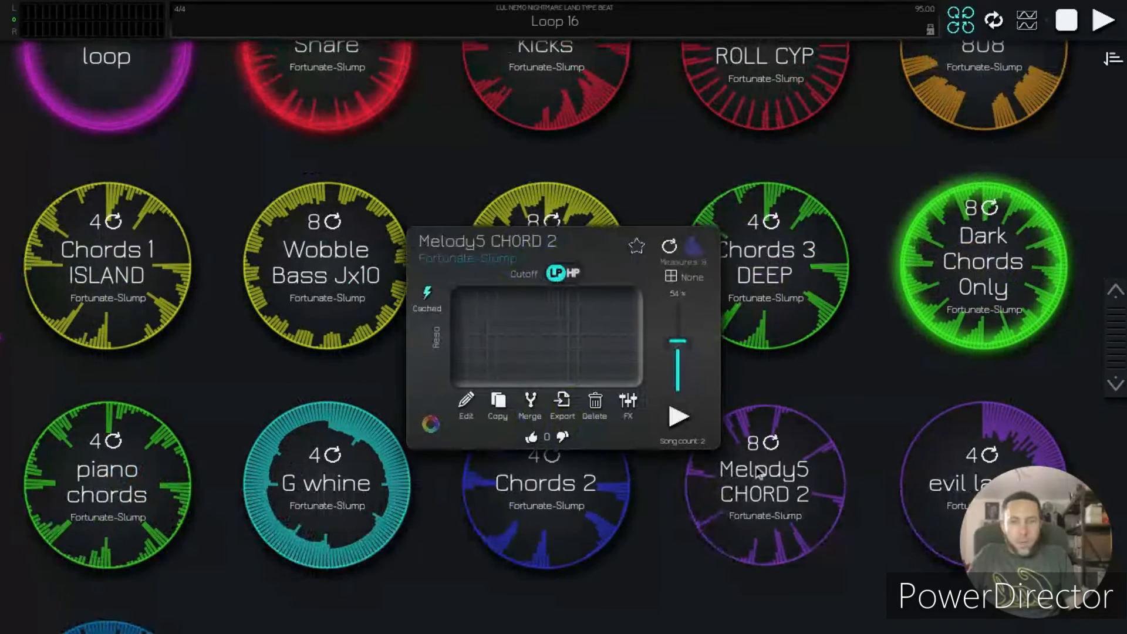
click(398, 572)
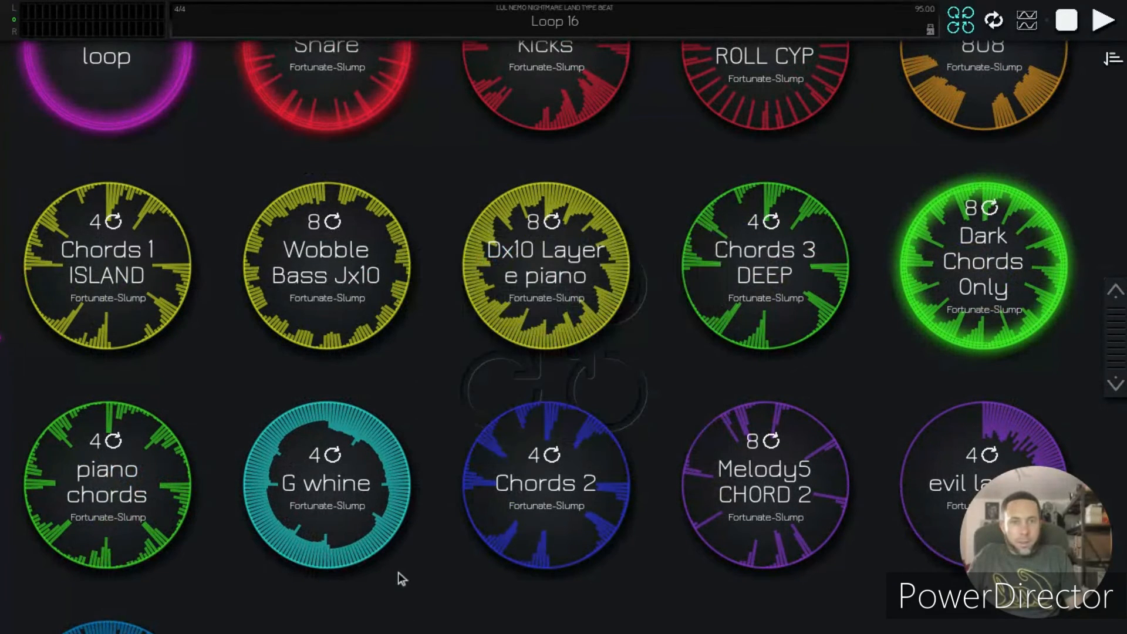
right_click(730, 488)
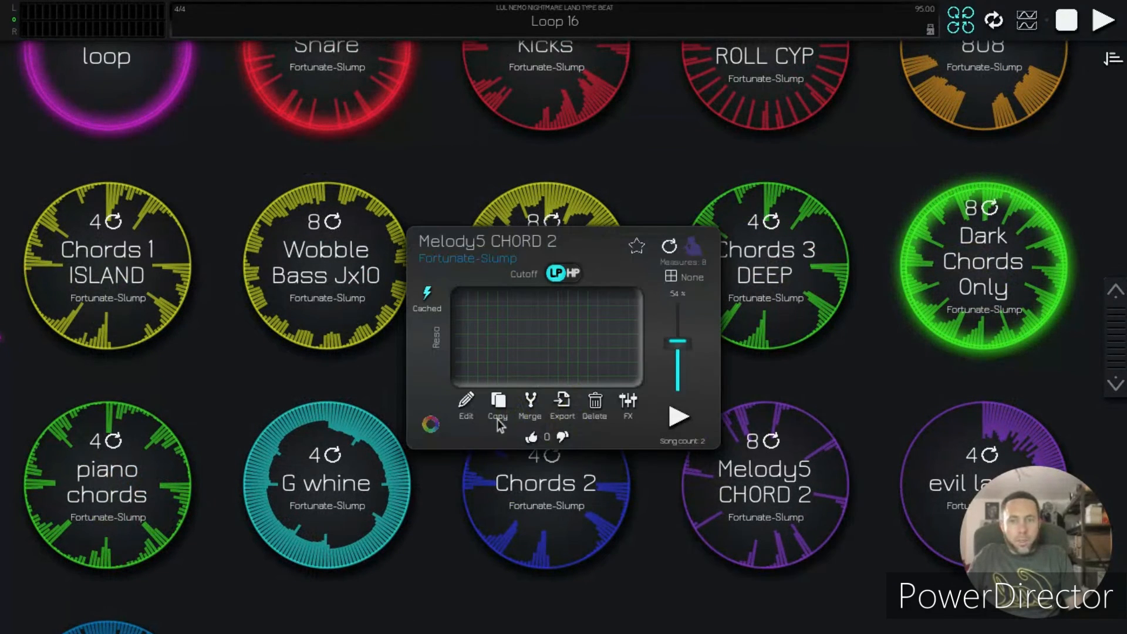
click(465, 404)
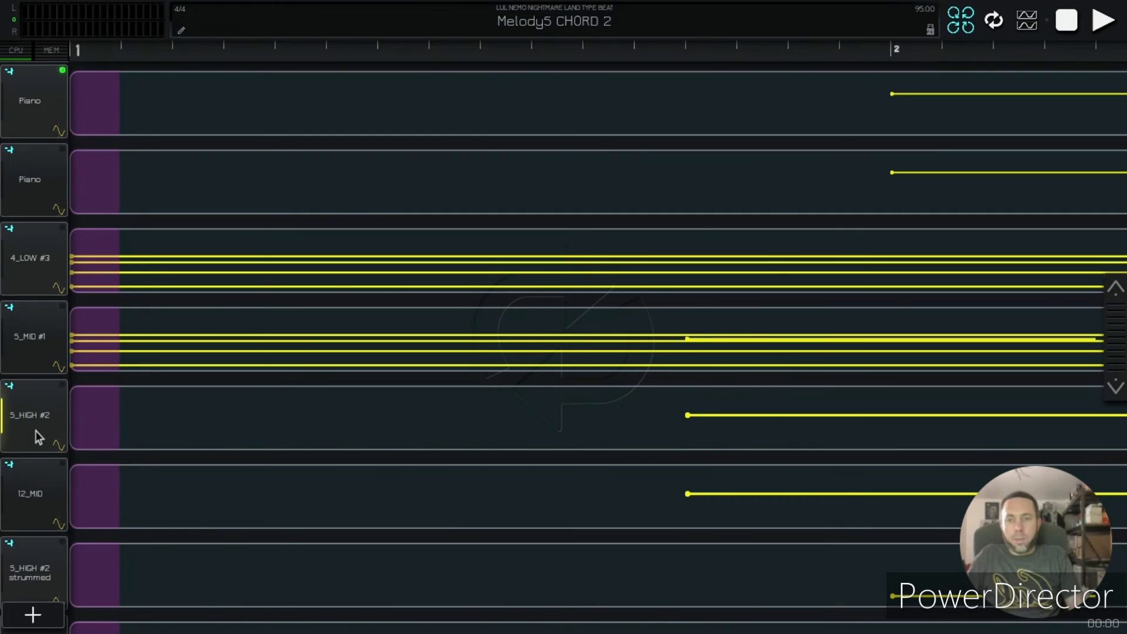
Step: Inspect the settings of the 5_HIGH #2 and 5_HIGH melody #6 instruments and check the melody track's piano roll for notes
click(34, 431)
click(23, 425)
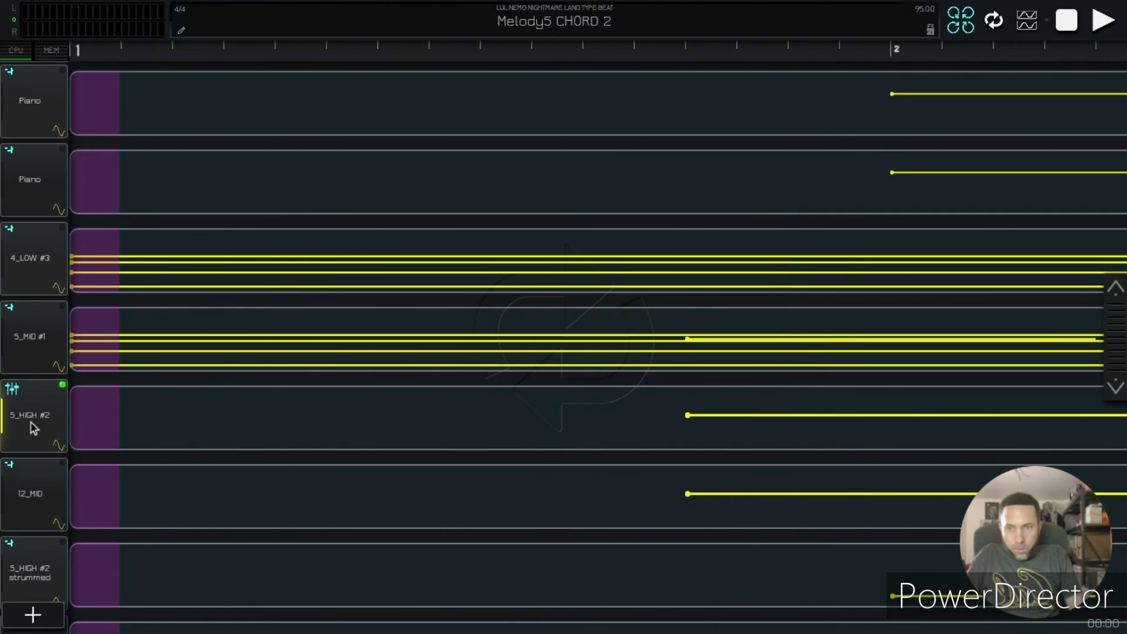
click(31, 422)
click(636, 215)
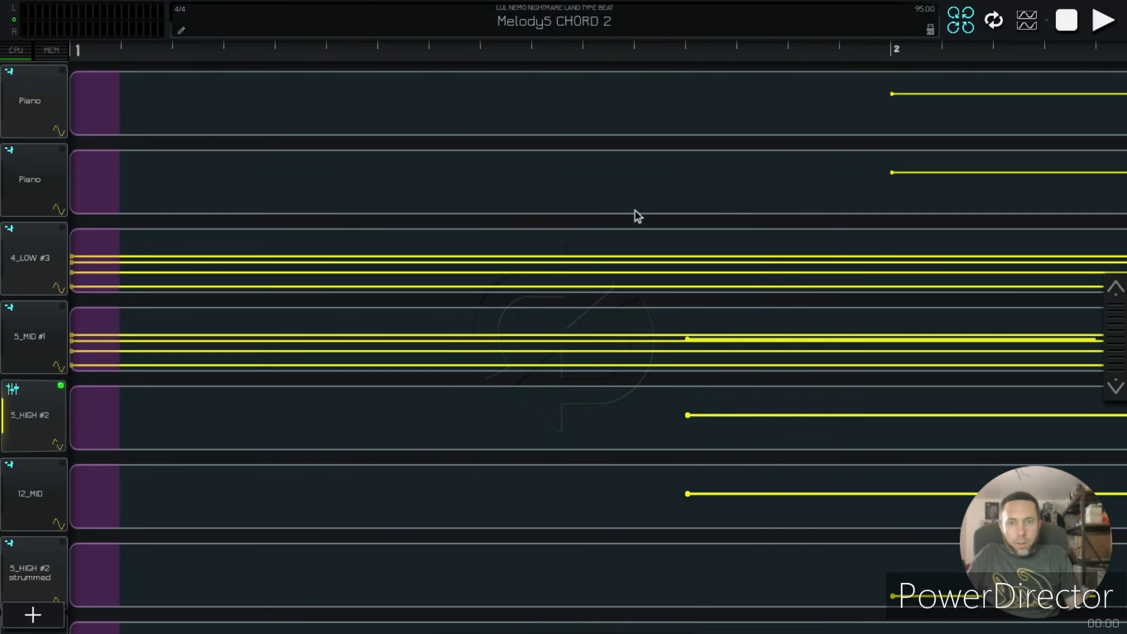
scroll(42, 508, down, 5)
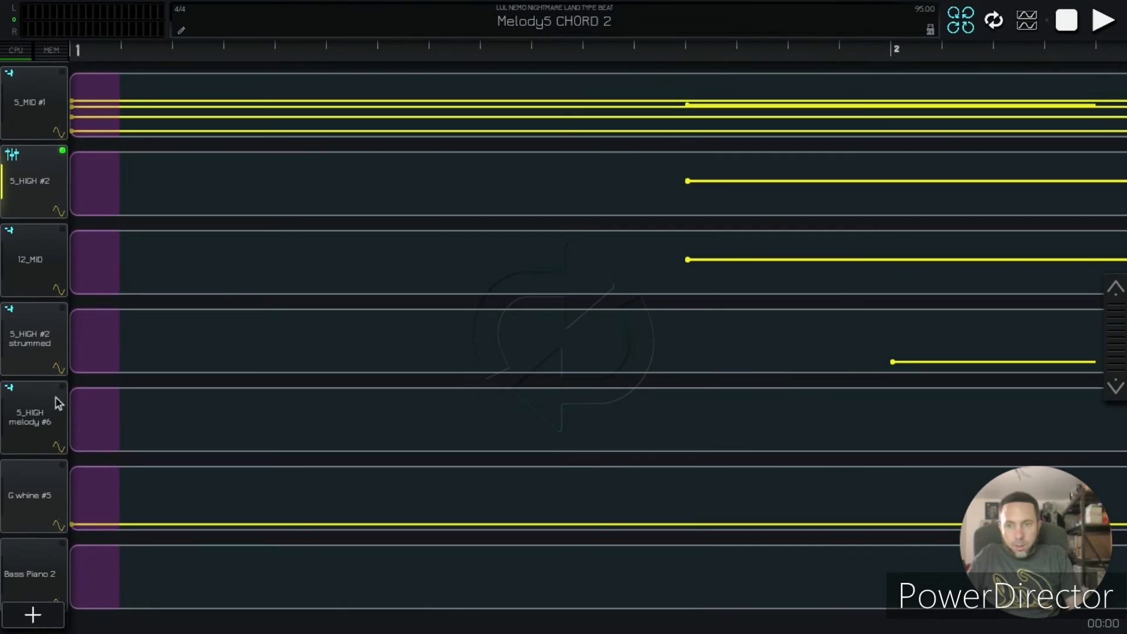
click(59, 403)
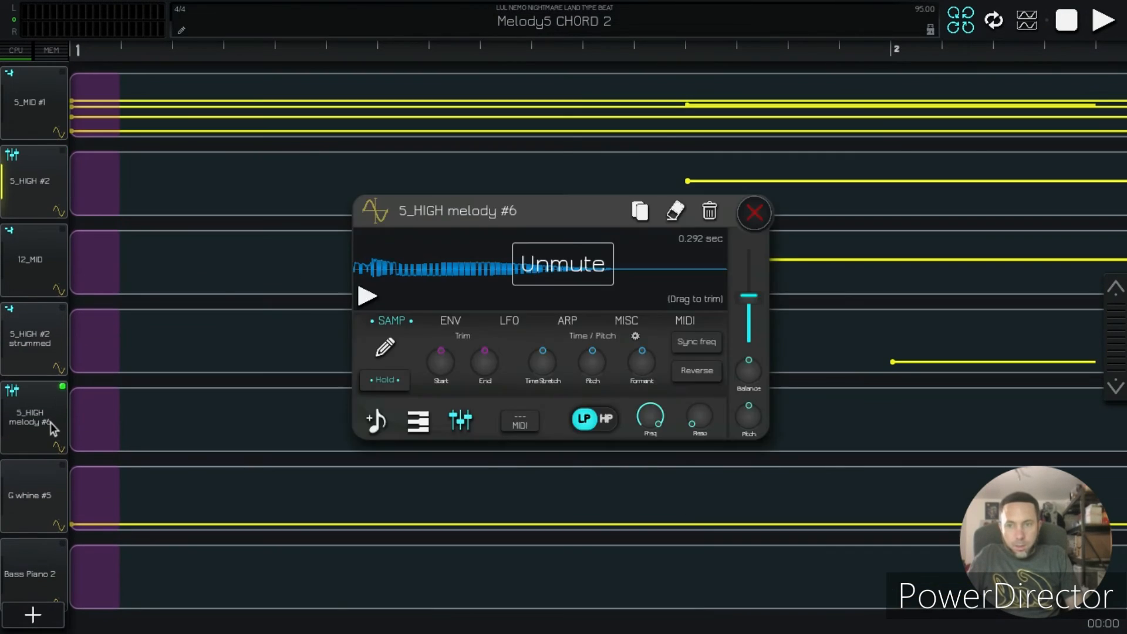
click(418, 423)
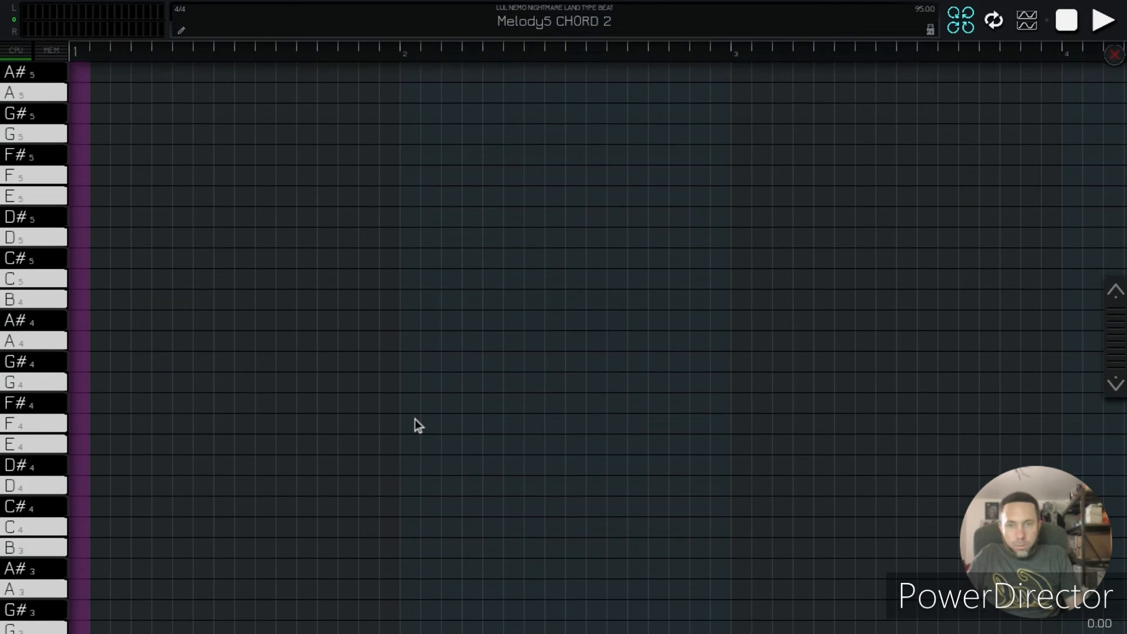
click(1115, 55)
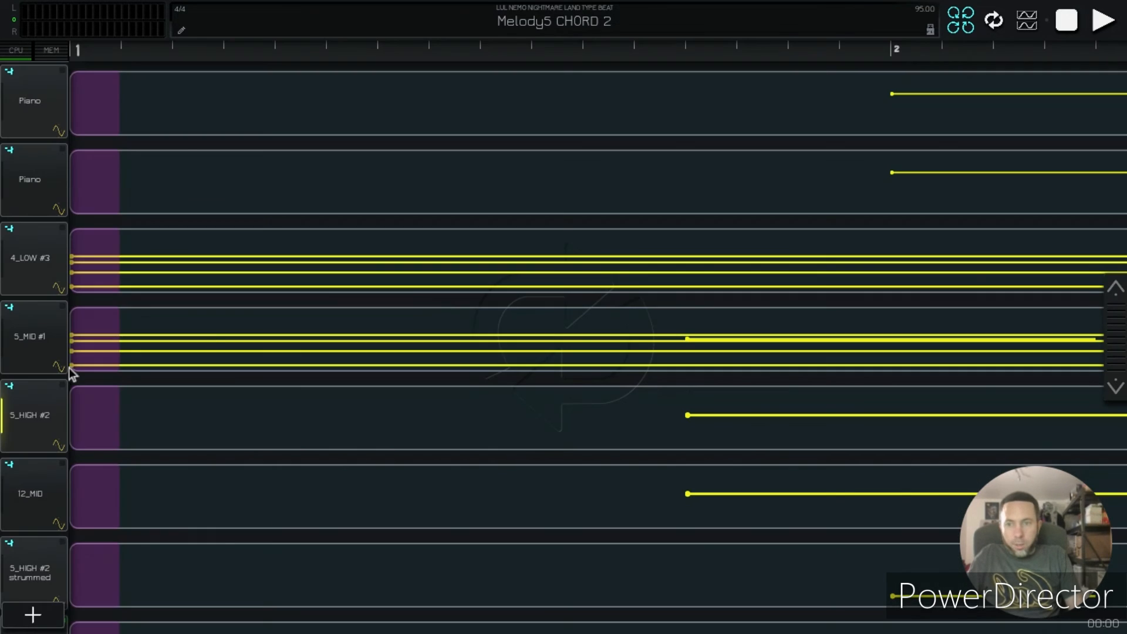
click(31, 419)
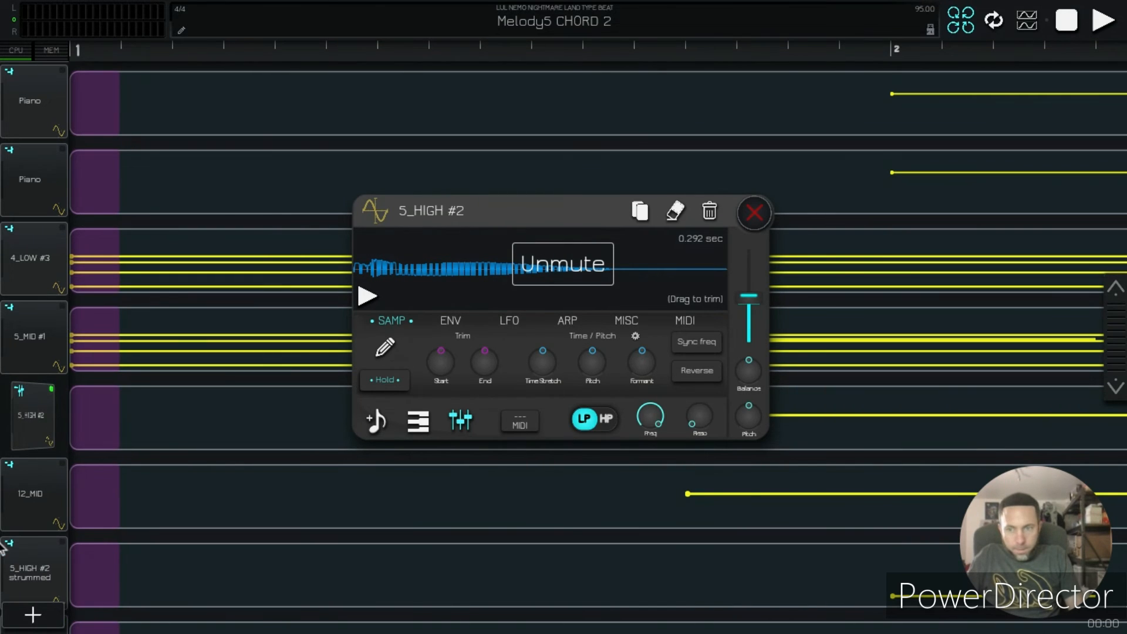
scroll(2, 546, down, 5)
click(88, 535)
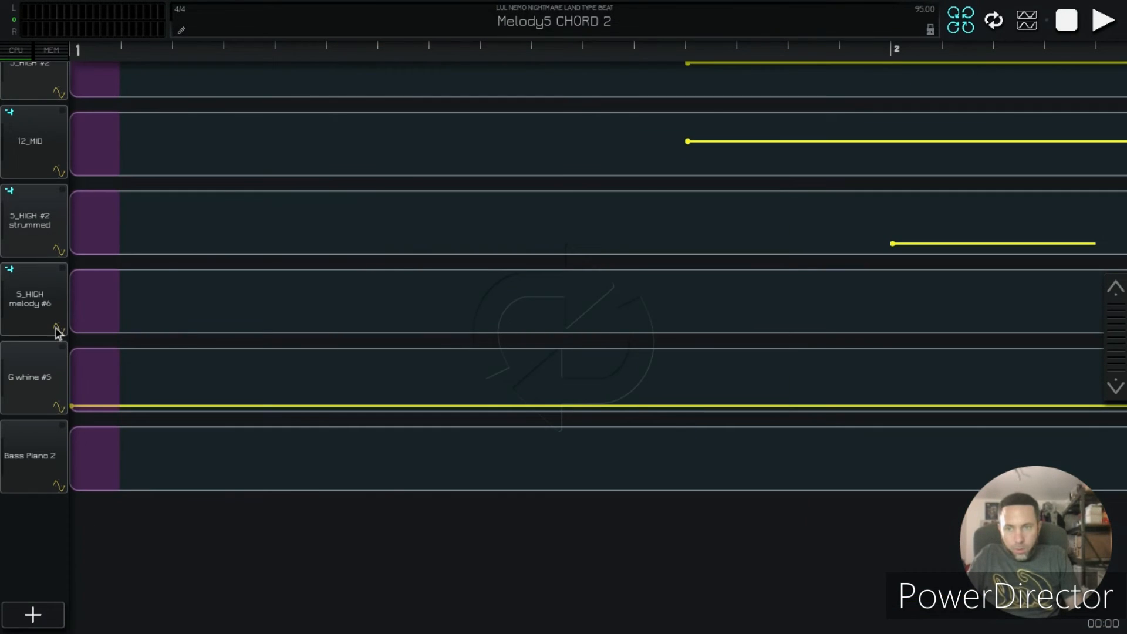
Step: Open the 5_HIGH #2 strummed instrument's piano roll and examine its notes
click(45, 245)
click(14, 228)
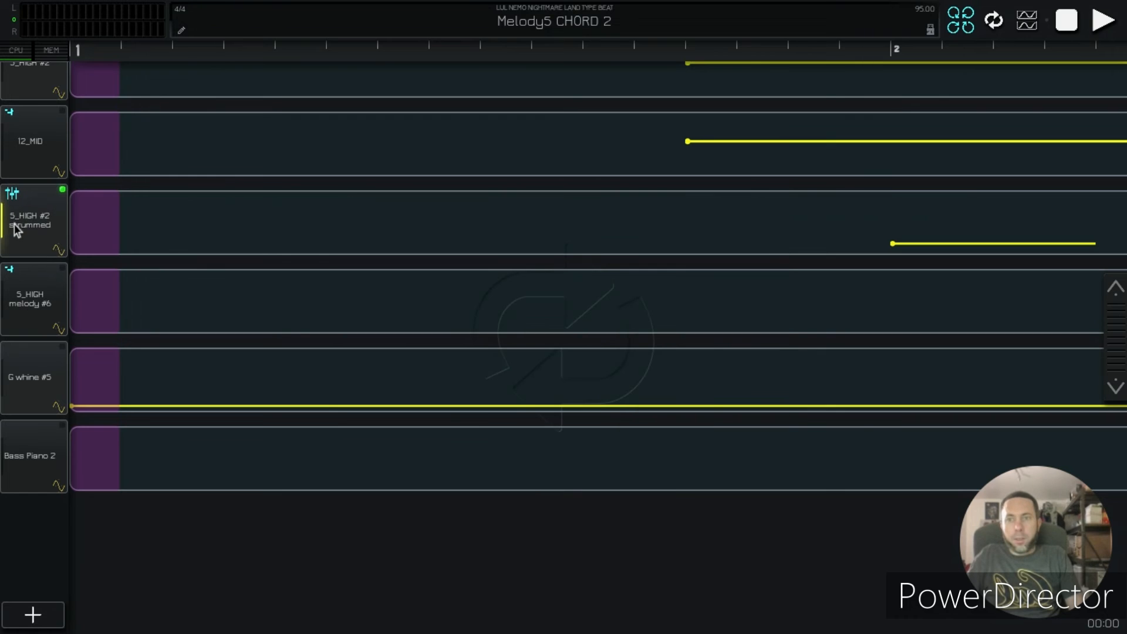
click(16, 229)
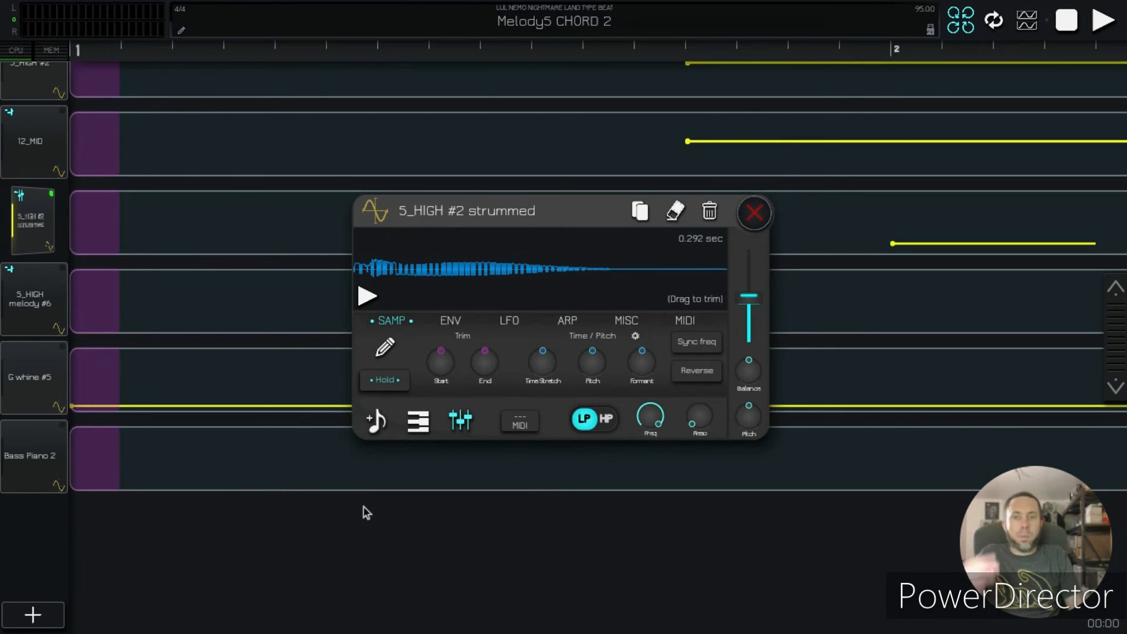
click(424, 423)
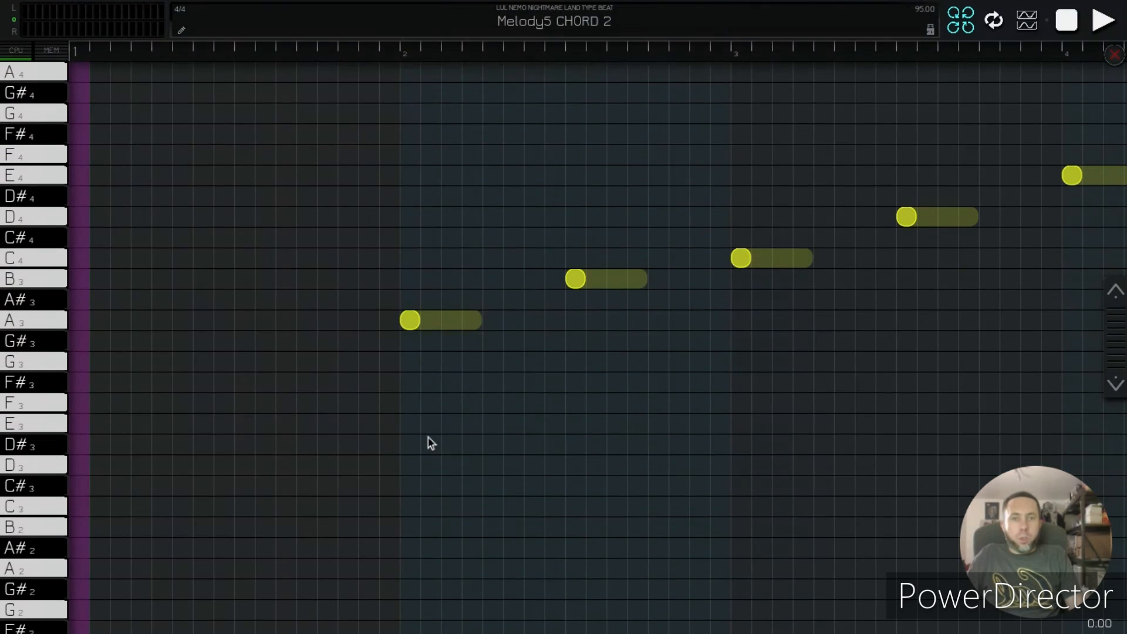
drag(556, 452, 462, 449)
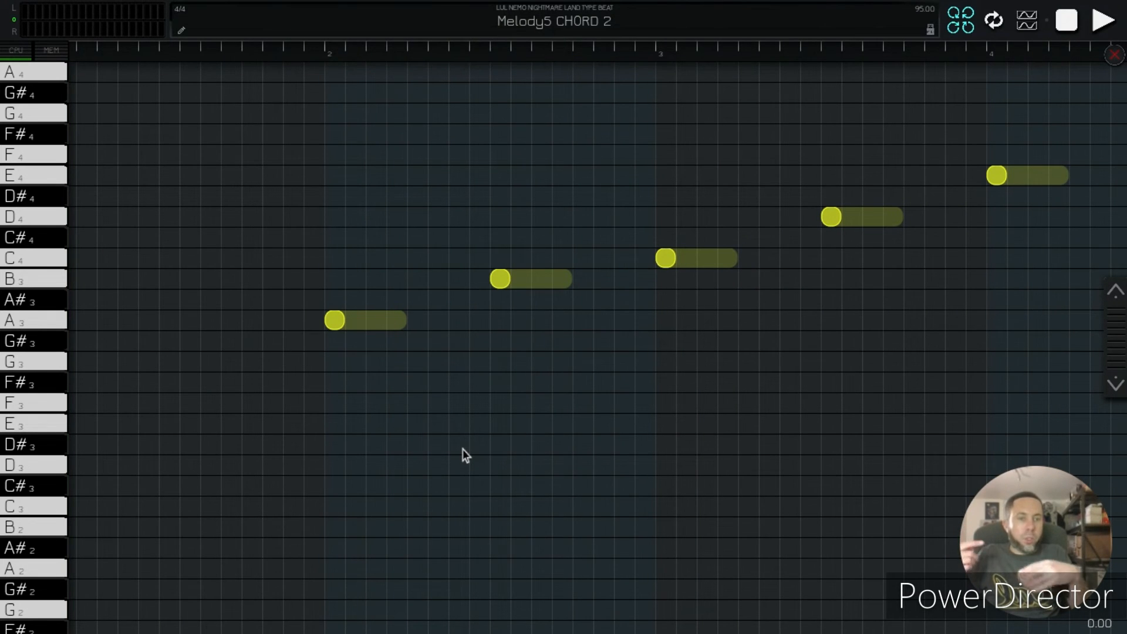
drag(583, 437, 399, 477)
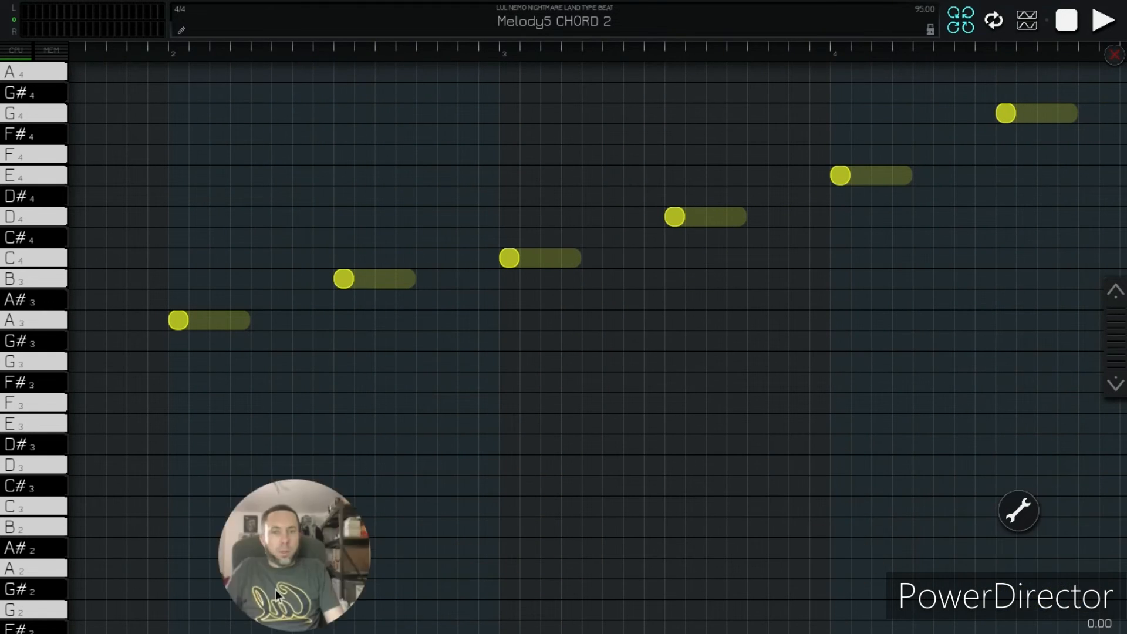
Step: Show the strummed note run across both measures, play the loop briefly, stop it and return to the loop overview
click(1021, 510)
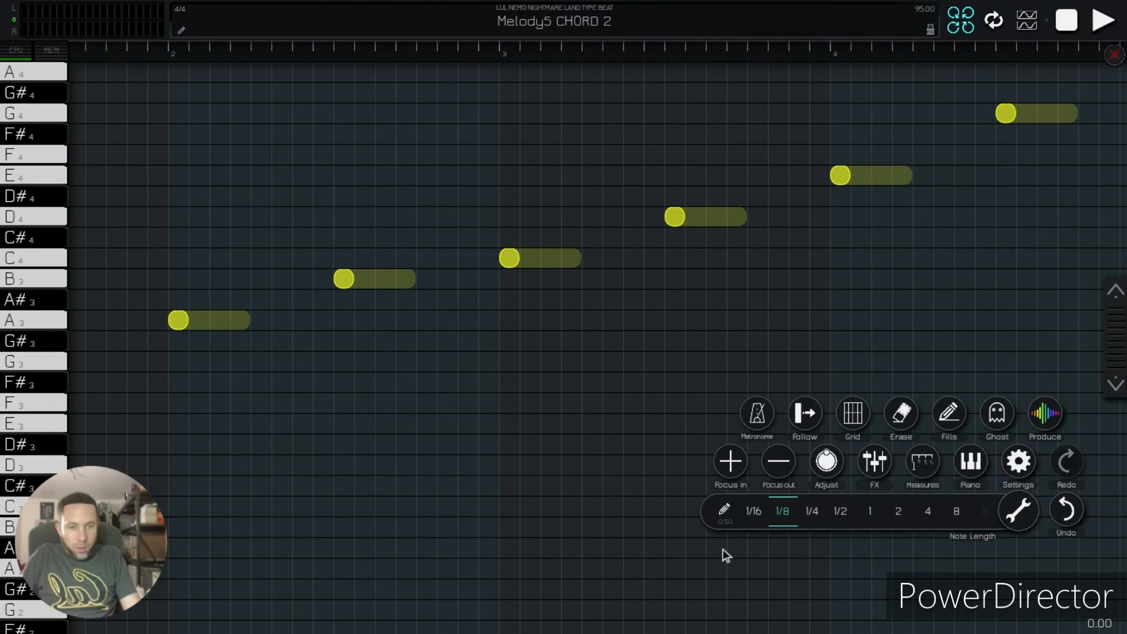
click(780, 462)
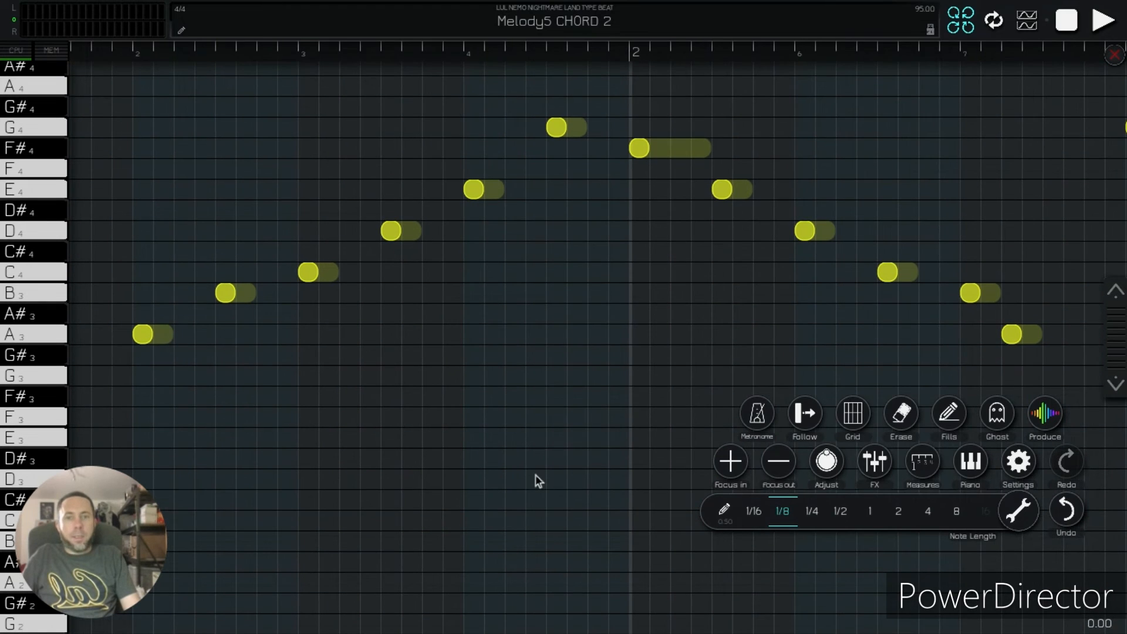
drag(534, 480, 656, 517)
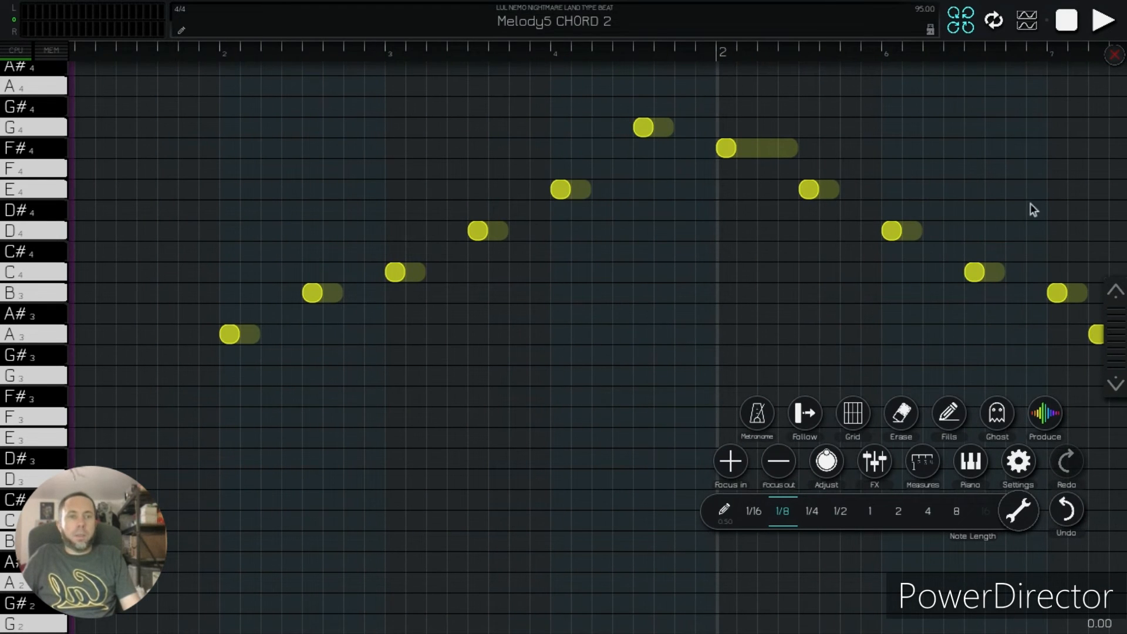
click(1104, 20)
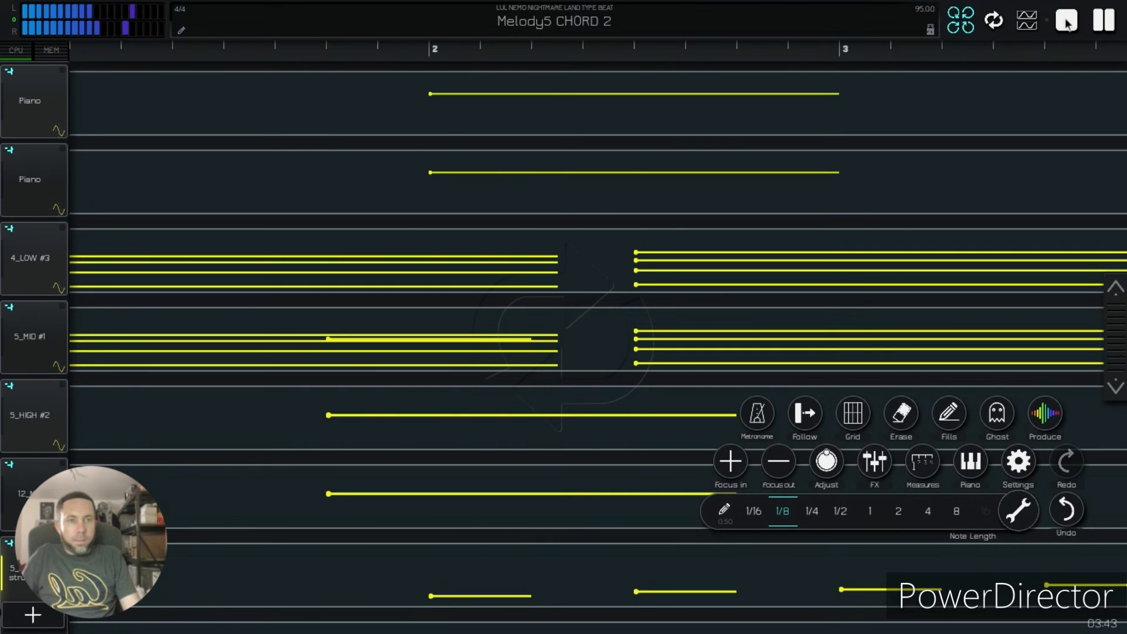
click(1067, 21)
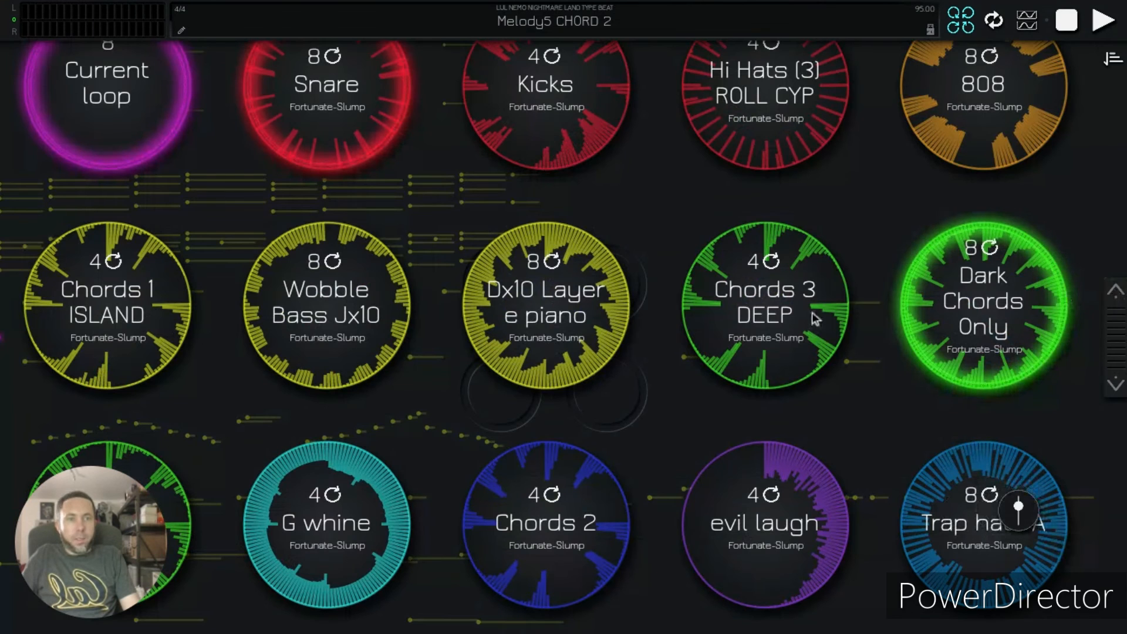
Step: Replace the Dark Chords Only loop with Chords 3 DEEP and activate Chords 1 ISLAND and piano chords
click(769, 320)
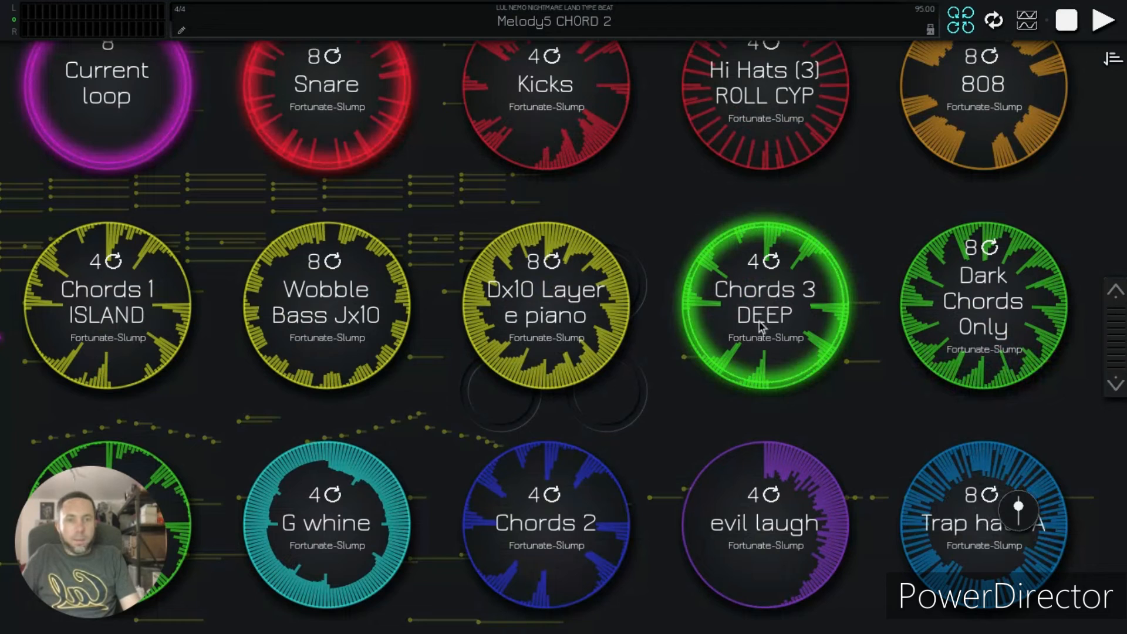
click(138, 349)
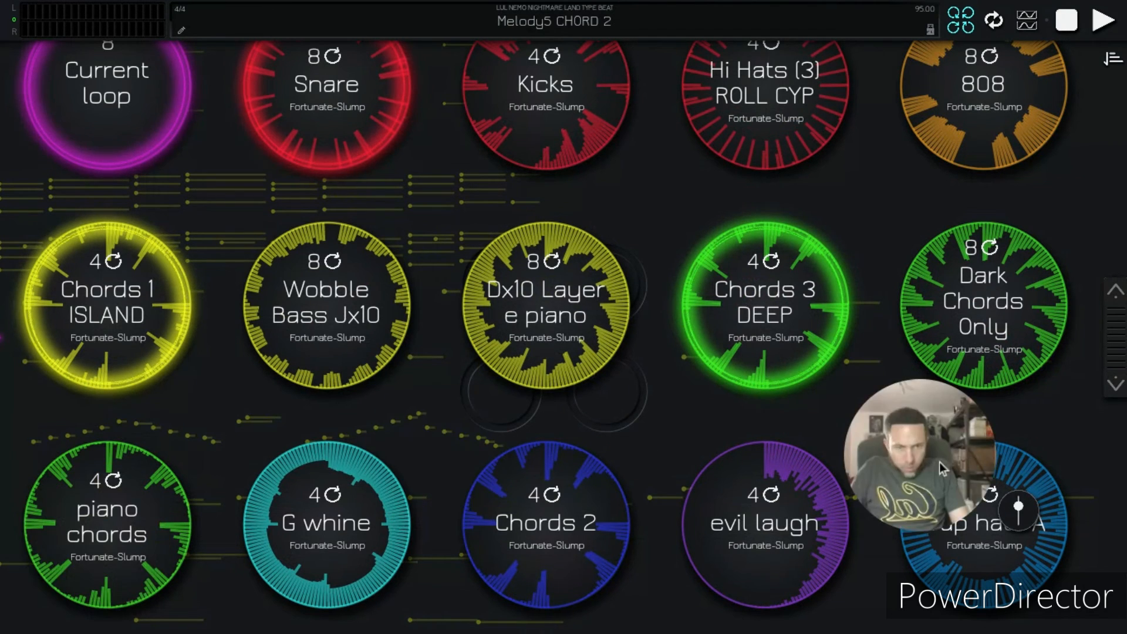
click(173, 553)
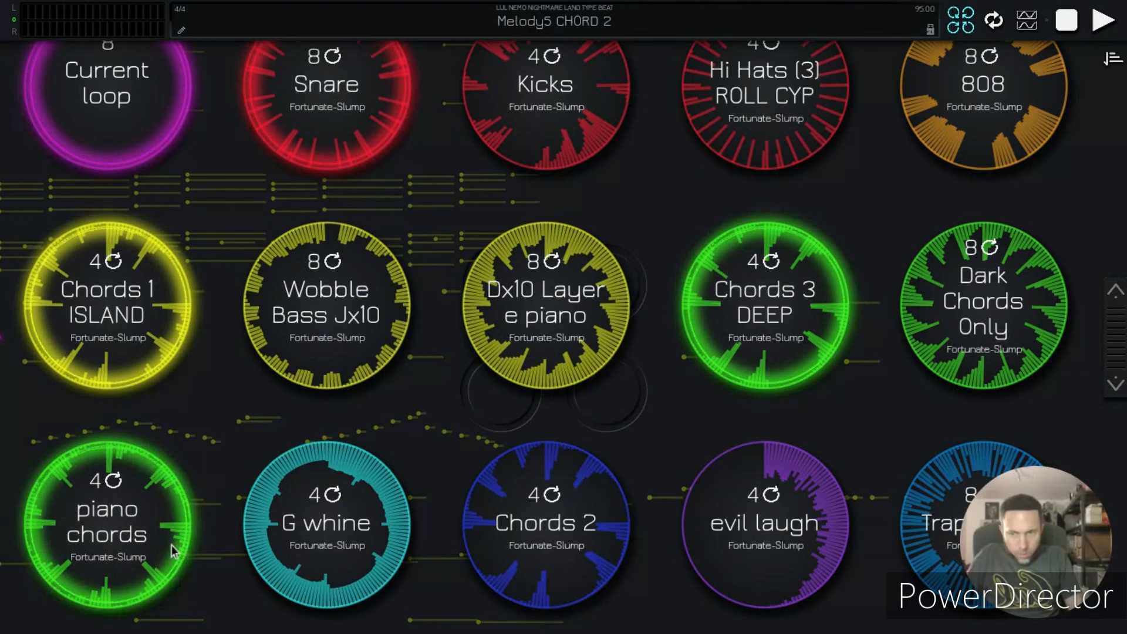
Step: Play the beat and audition the Dark Chords Only and piano chords loops alongside Chords 1 ISLAND and Chords 3 DEEP
click(1104, 20)
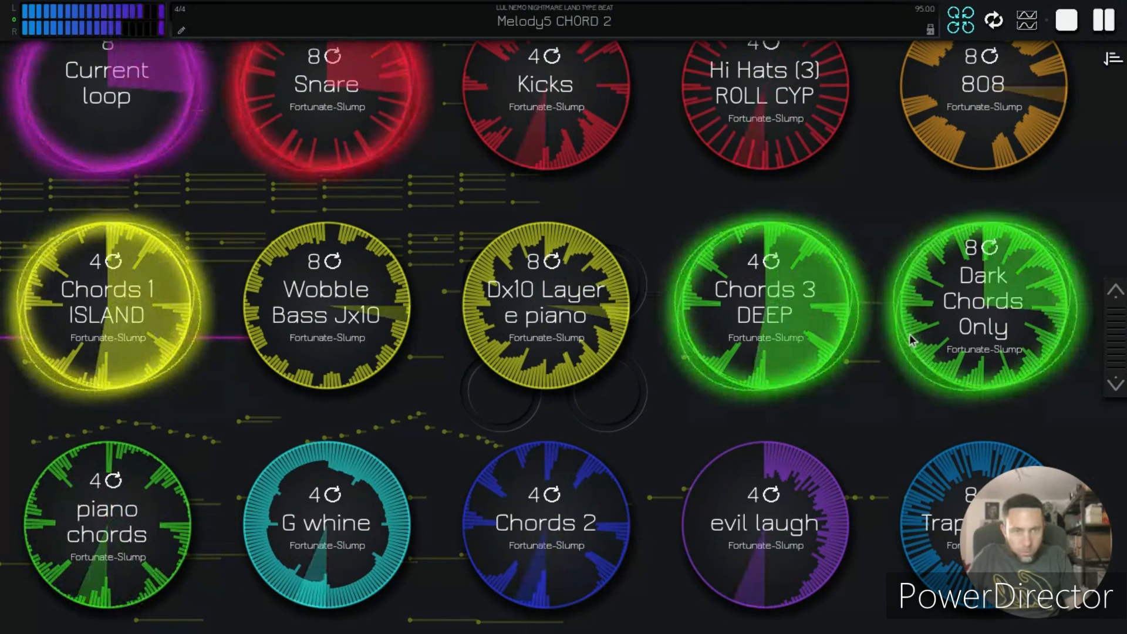
click(533, 533)
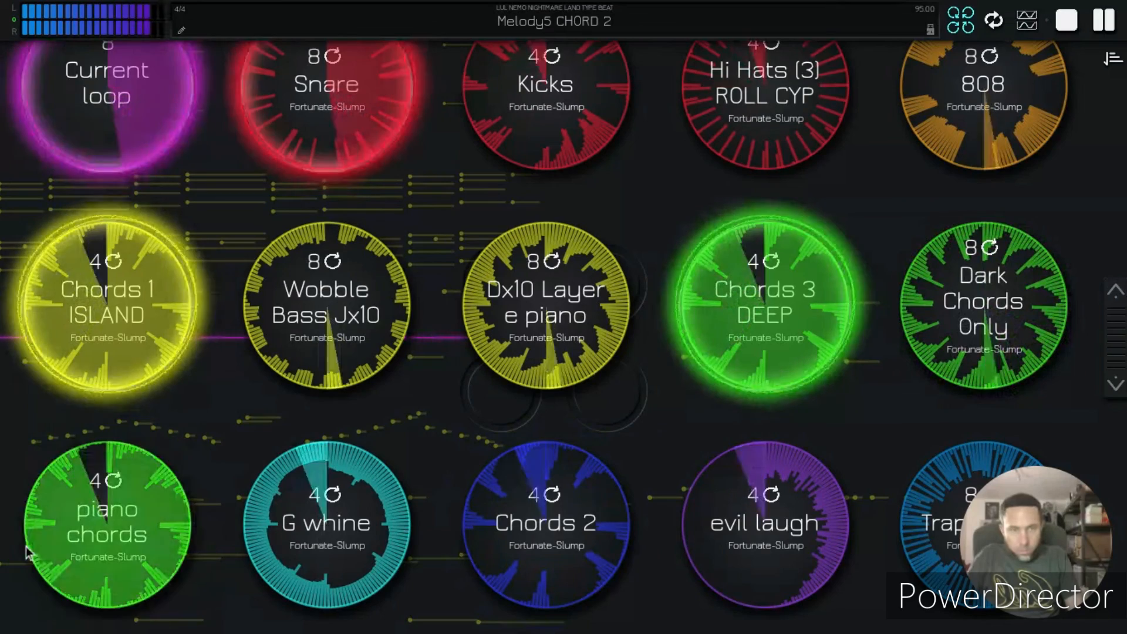
scroll(352, 435, up, 2)
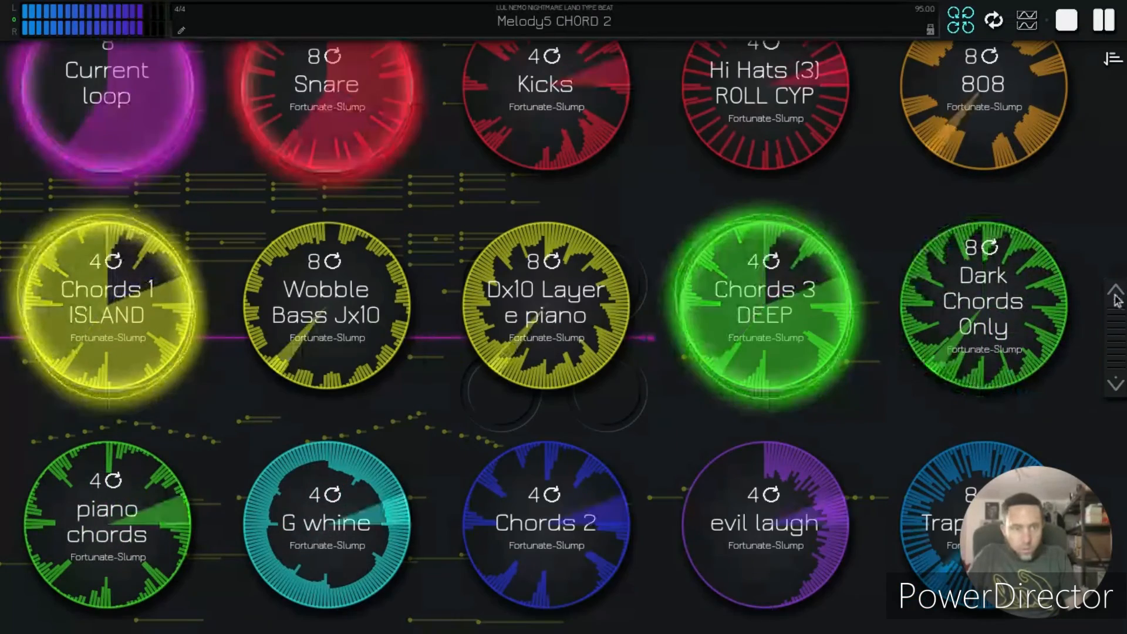
Step: Open the 5_HIGH #2 strummed instrument's piano roll and show the note runs across the first three measures
click(1116, 291)
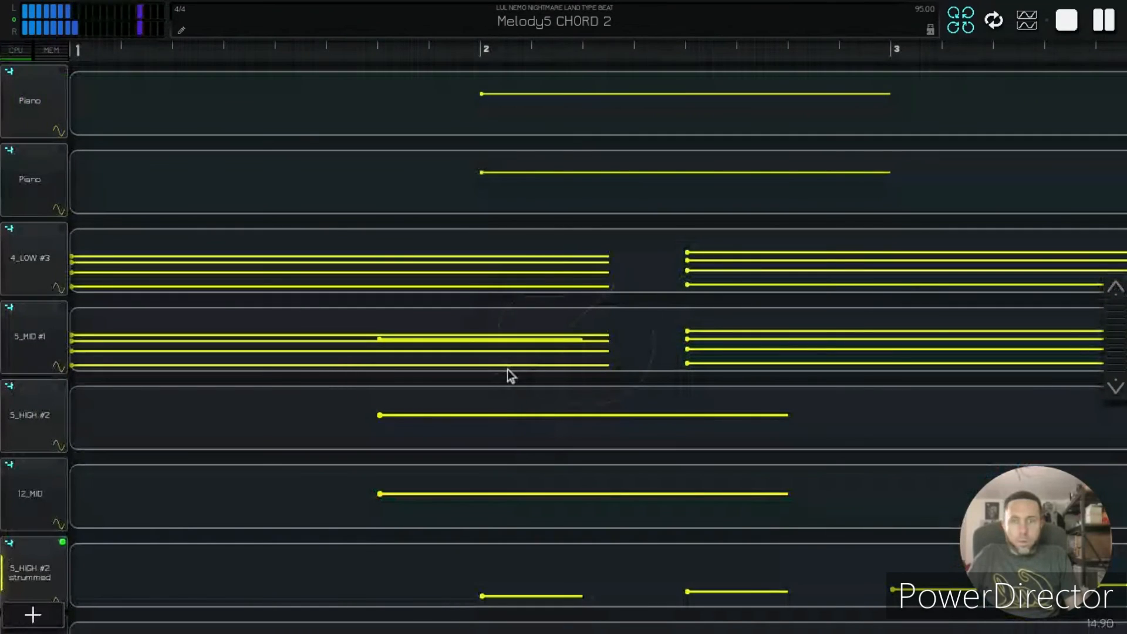
scroll(510, 376, down, 3)
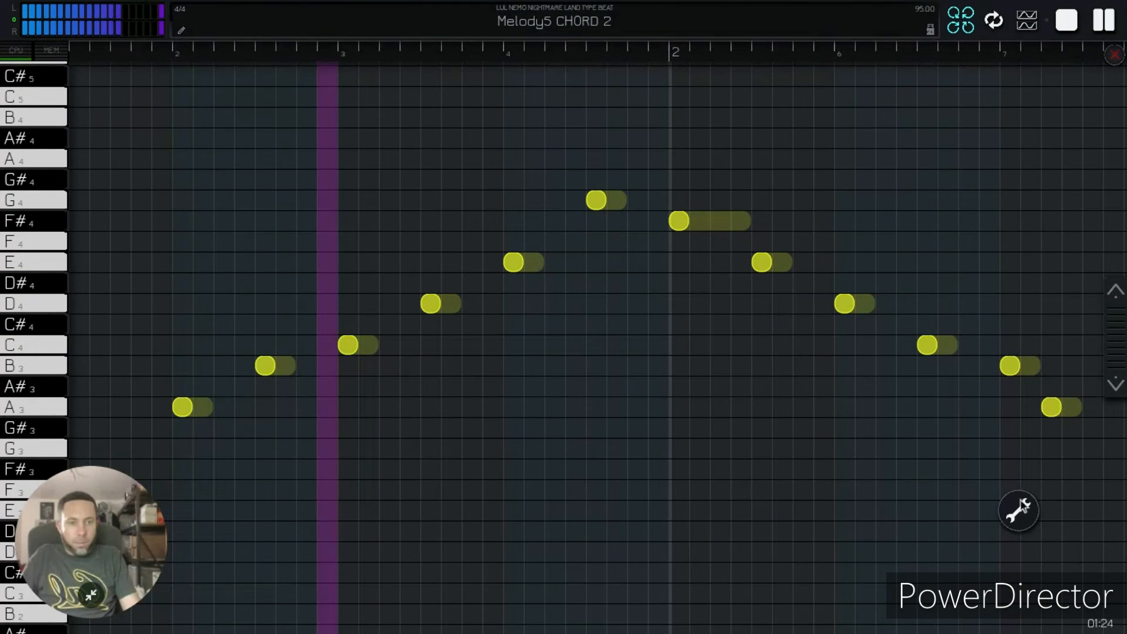
click(1031, 508)
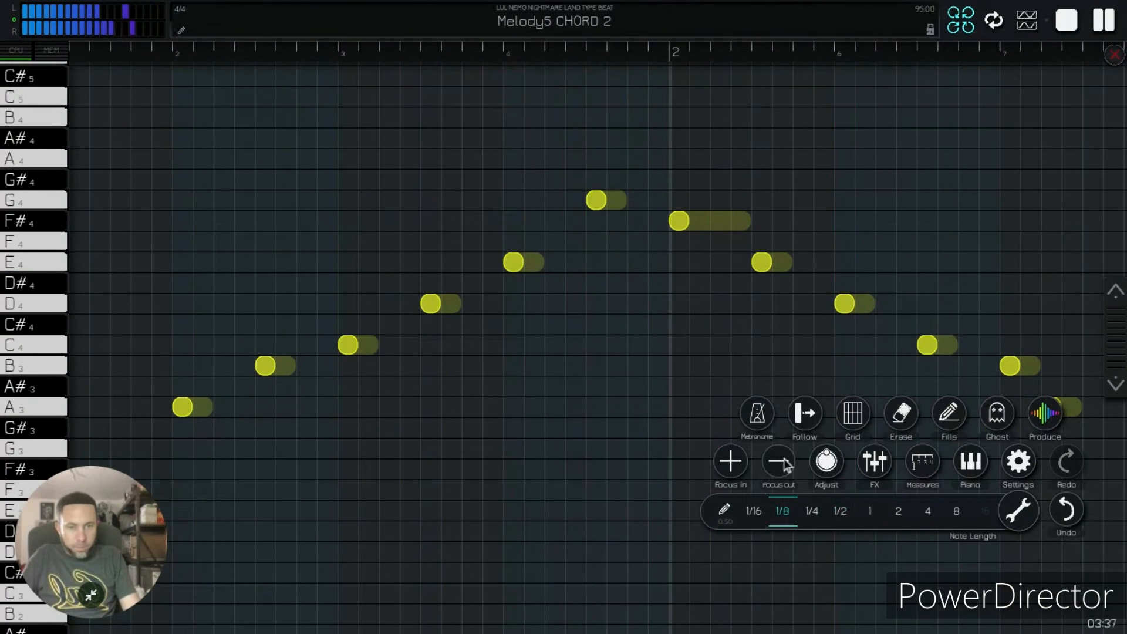
click(781, 462)
drag(502, 467, 648, 455)
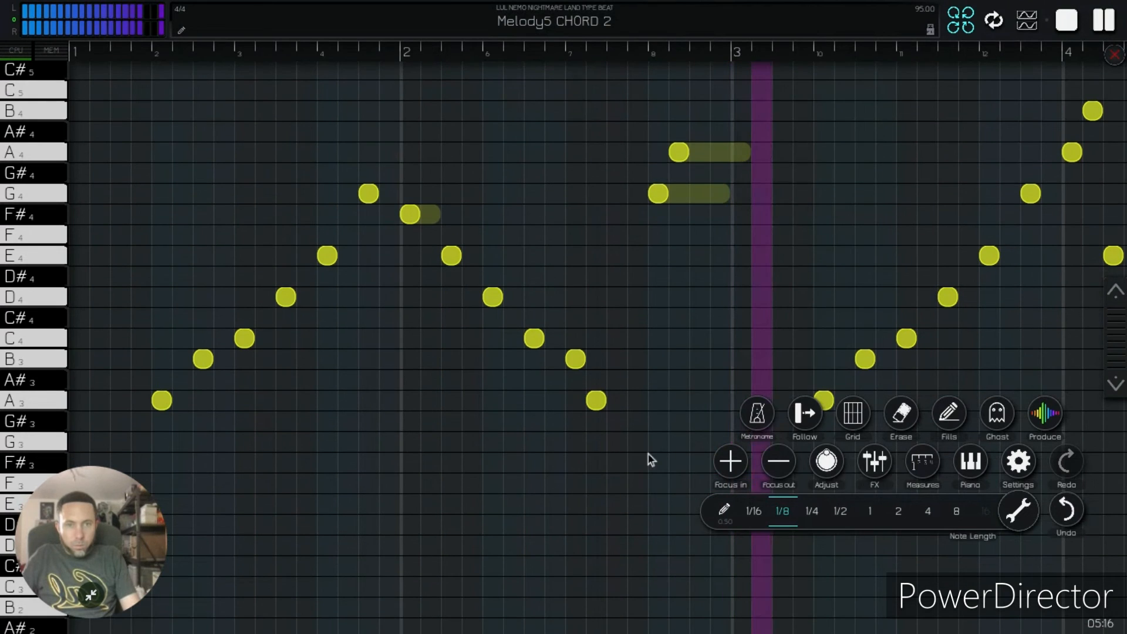
Step: Apply Strum to the rising and falling note run in measures 1 and 2, adjust its amount during playback, and stop playback
drag(142, 55, 626, 160)
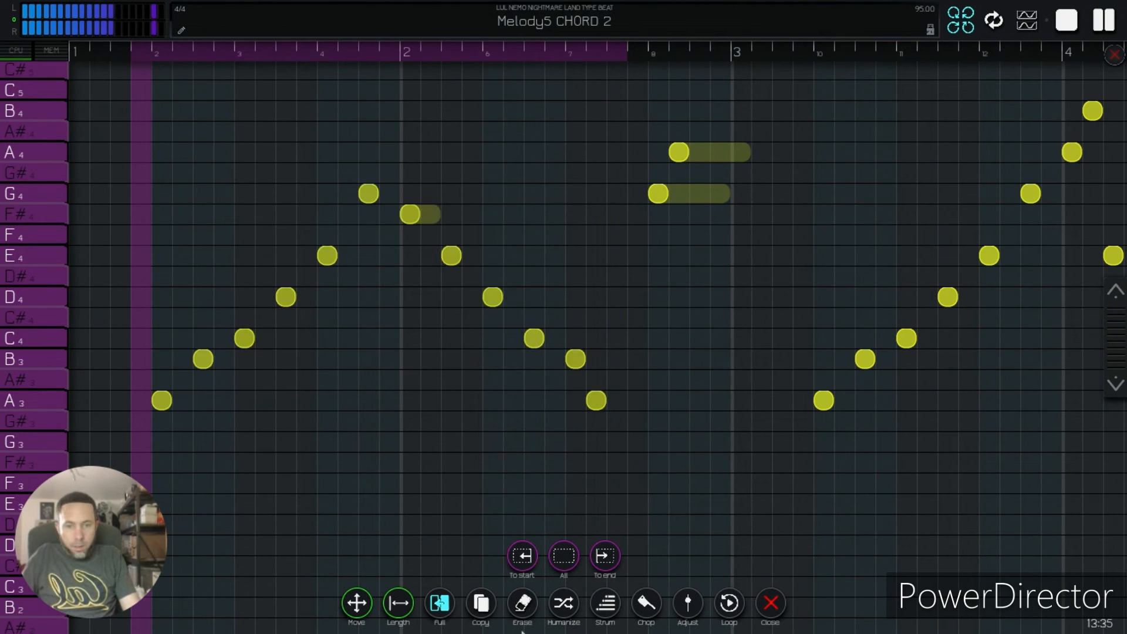
click(608, 602)
mouse_move(503, 477)
mouse_down()
mouse_move(527, 472)
mouse_move(545, 439)
mouse_move(533, 483)
mouse_move(523, 474)
mouse_up()
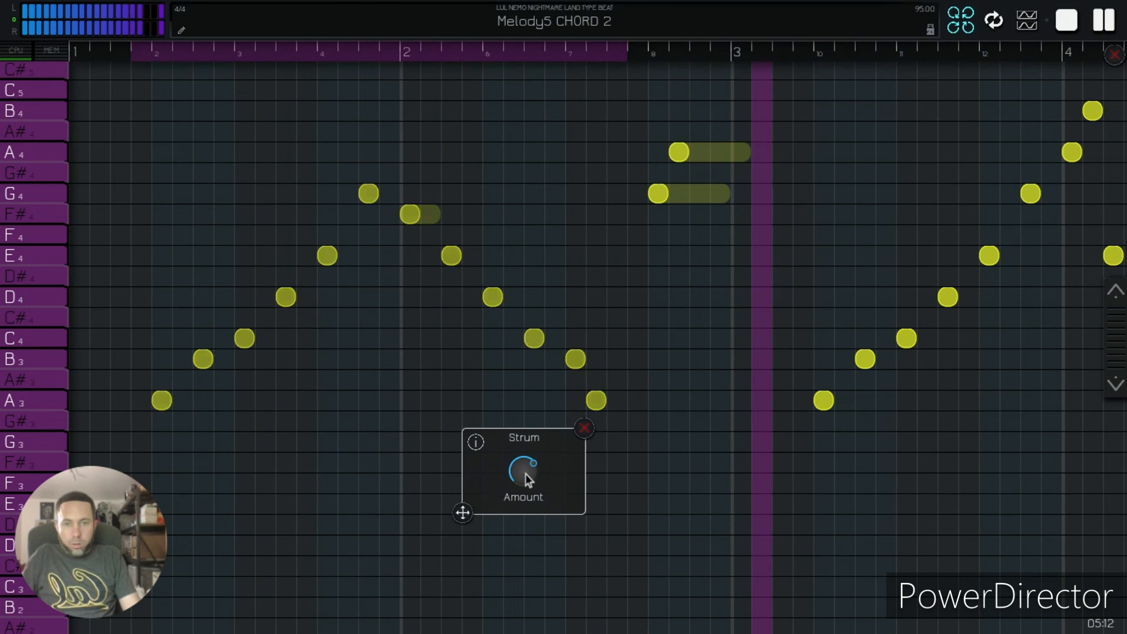
drag(526, 474, 536, 503)
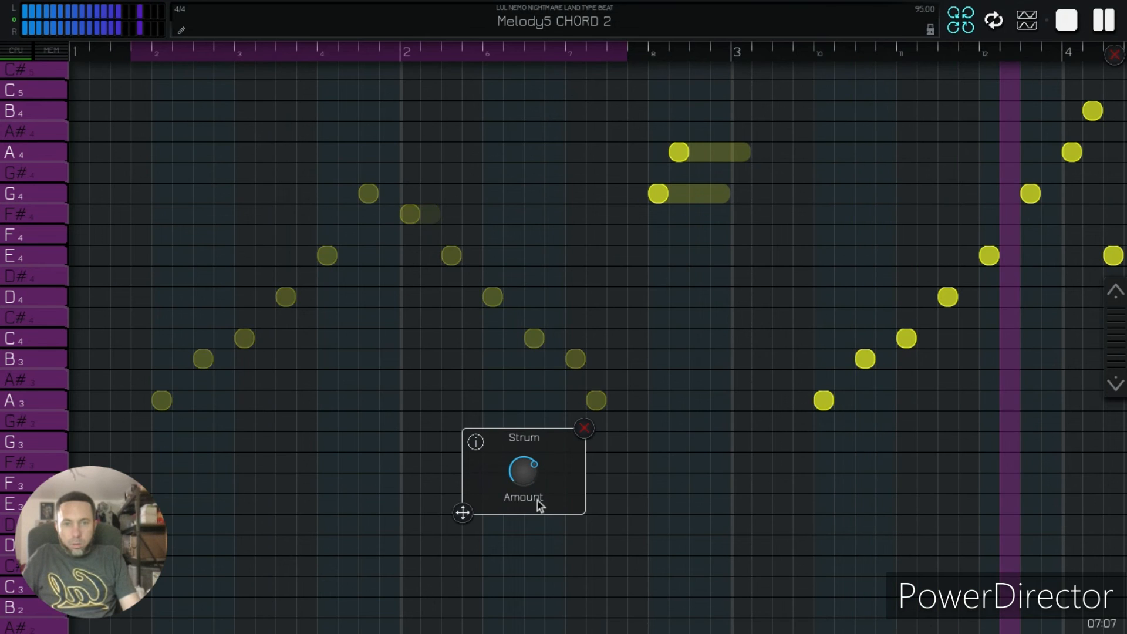
click(586, 428)
click(607, 323)
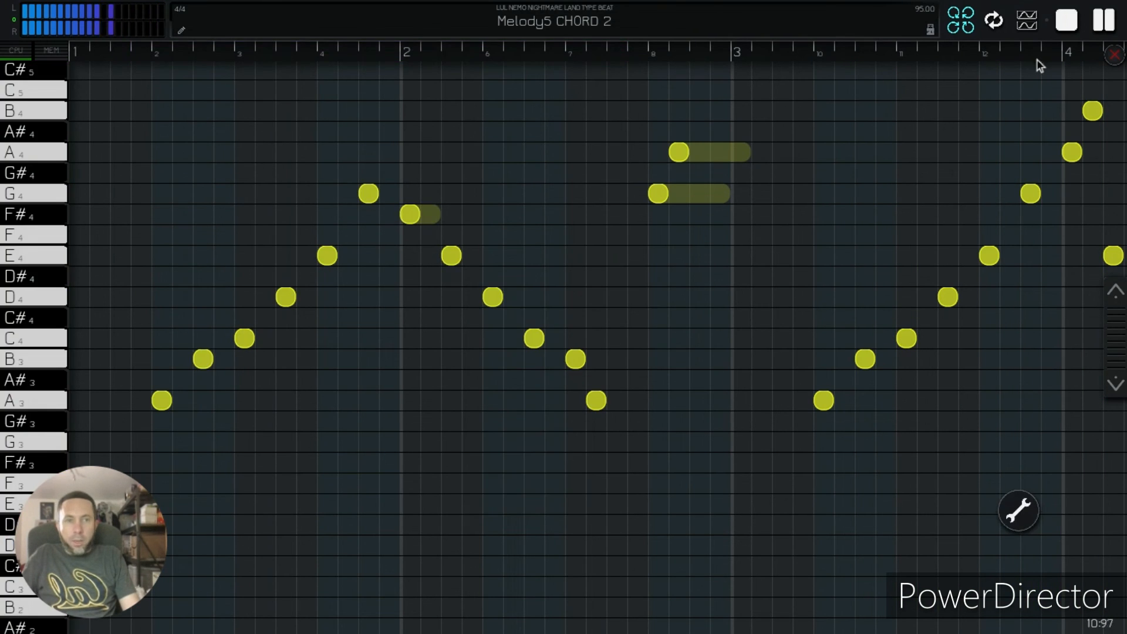
click(1067, 21)
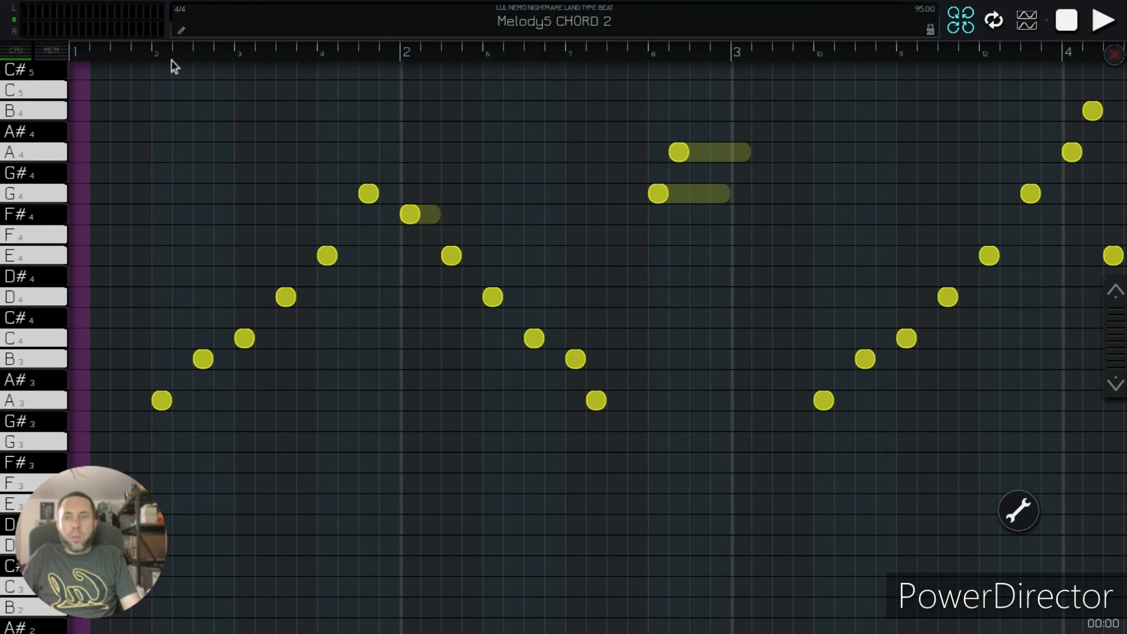
Step: Humanize the volume of the note run in measures 1 and 2 by a moderate amount, auditioning it before closing the settings
drag(174, 64, 627, 111)
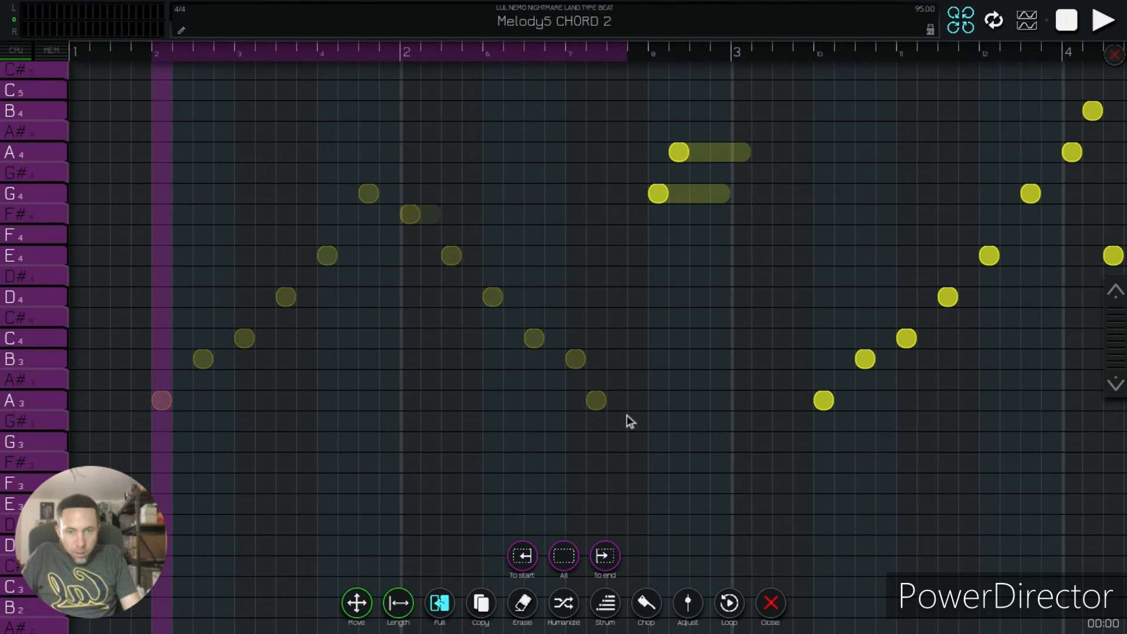
click(564, 603)
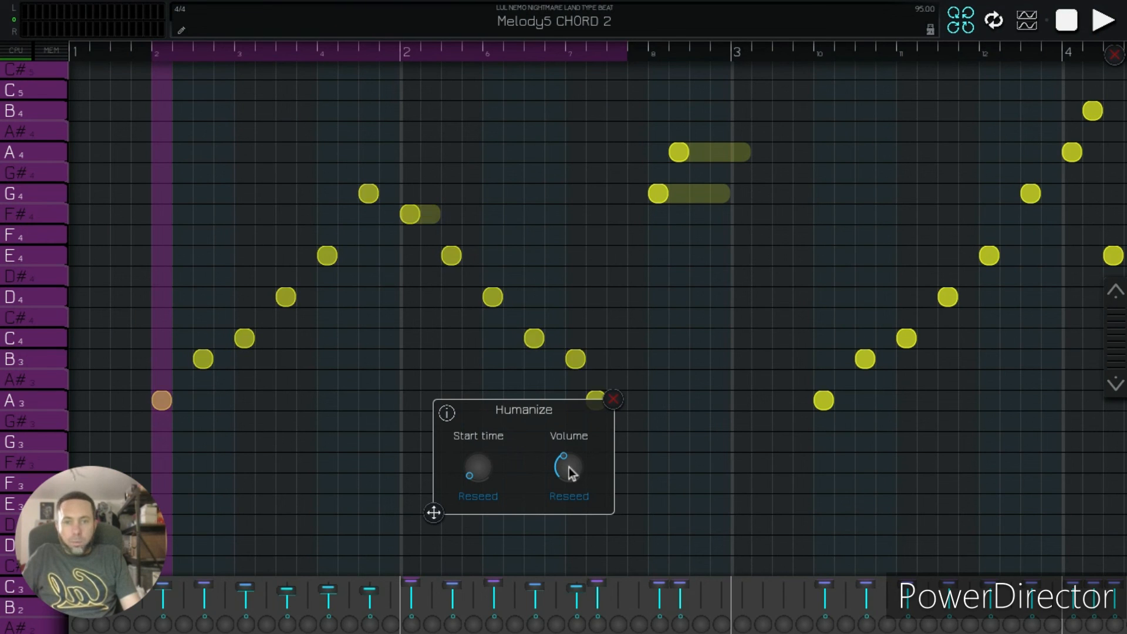
key(space)
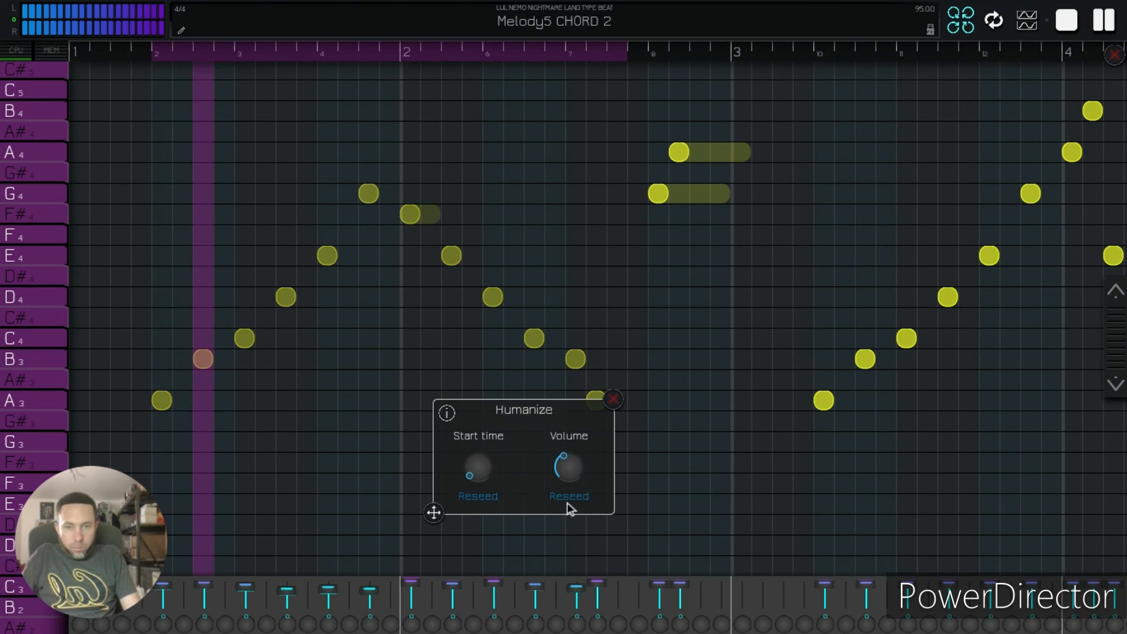
drag(573, 467, 558, 540)
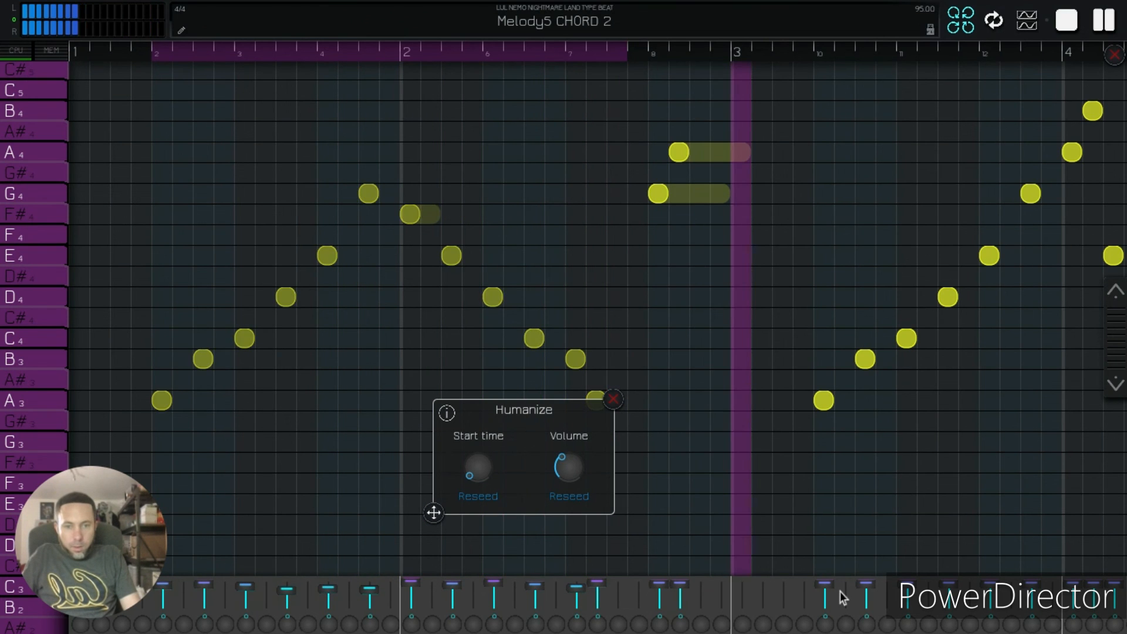
click(1068, 21)
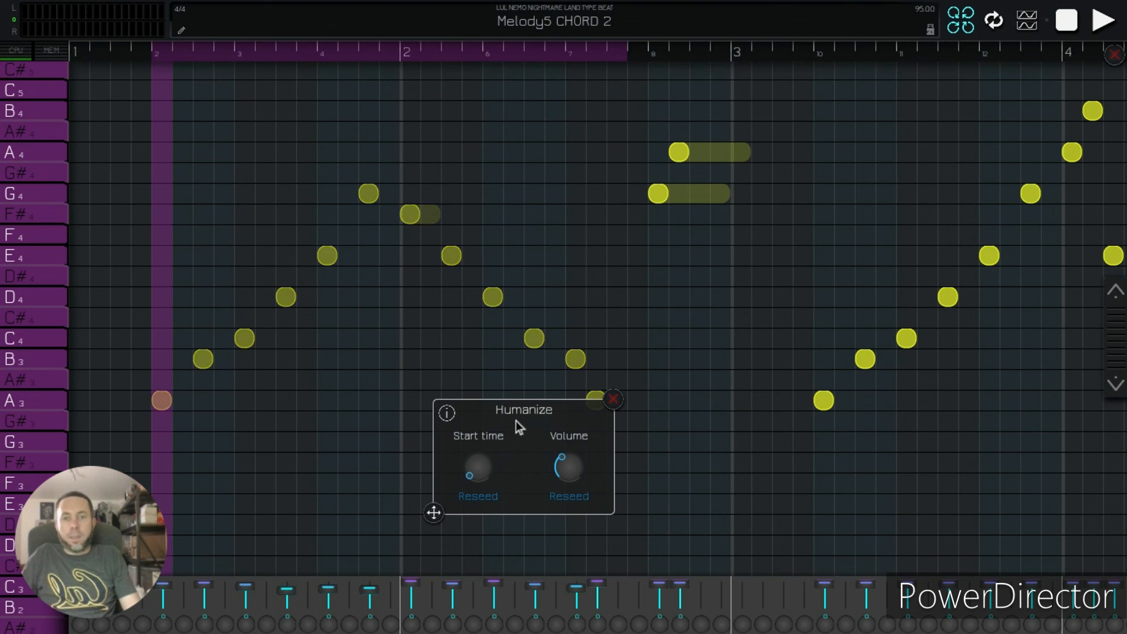
click(613, 400)
click(626, 328)
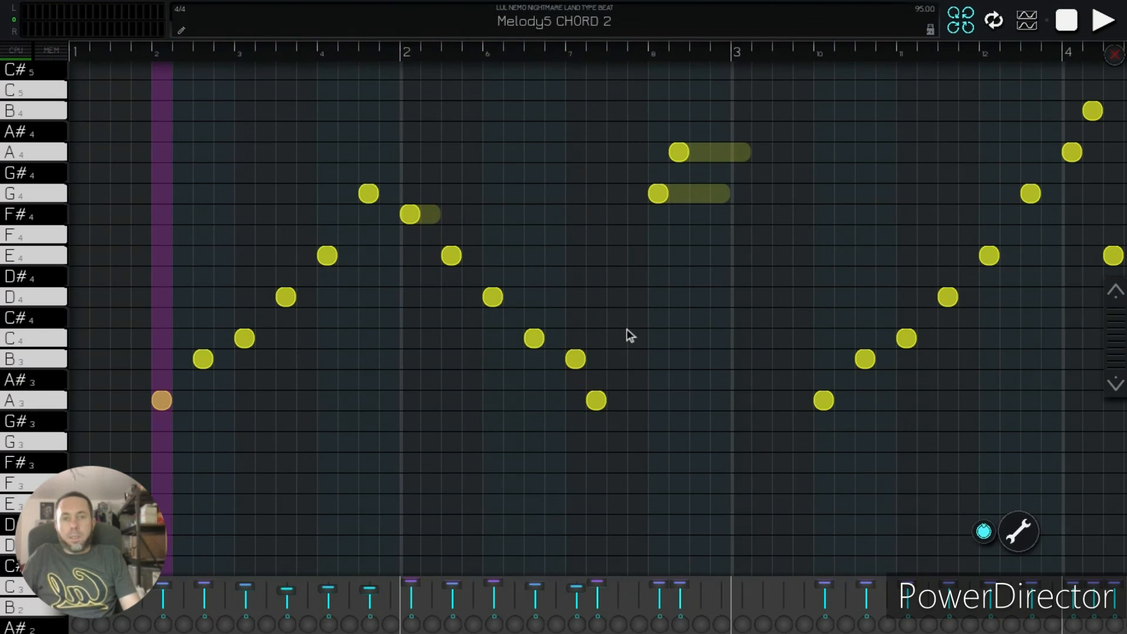